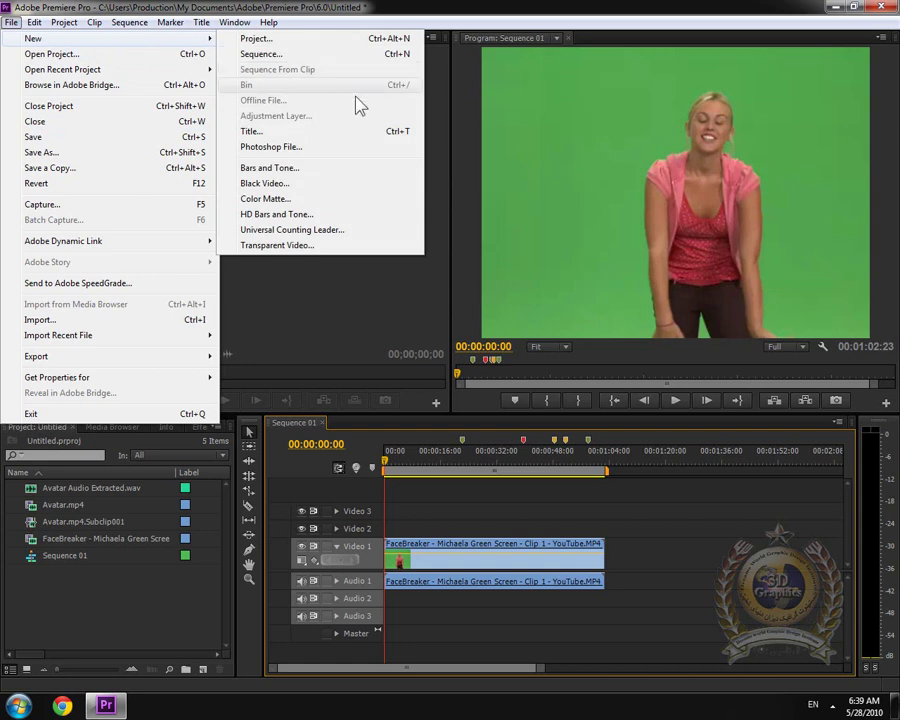
Create a new 480 × 360 Photoshop file at 29.97 fps with square pixels and save it as "Title bar".
click(273, 148)
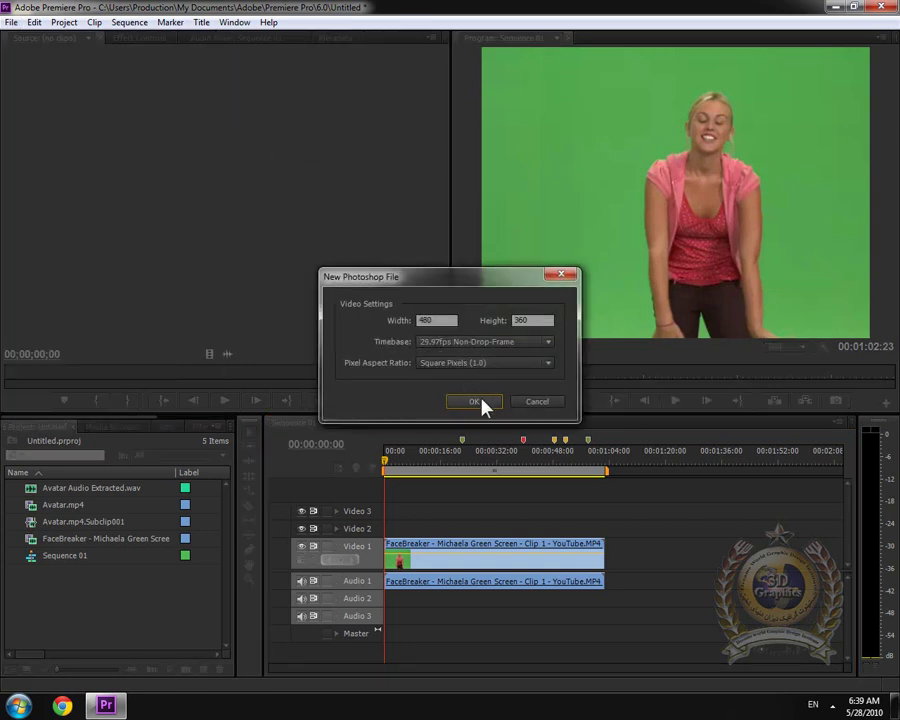
click(480, 401)
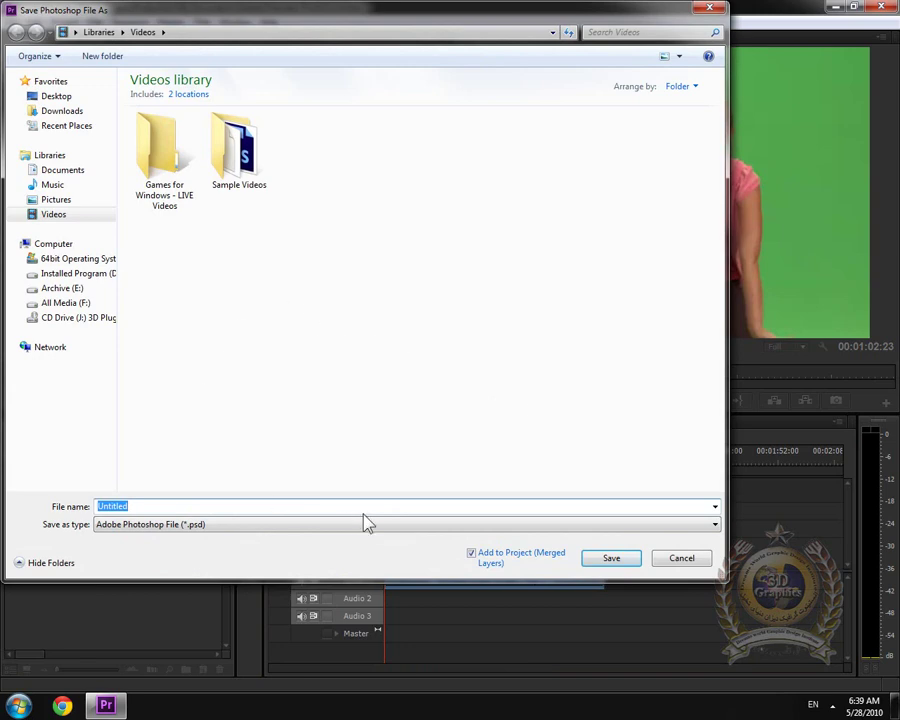
text(Title bar)
key(Return)
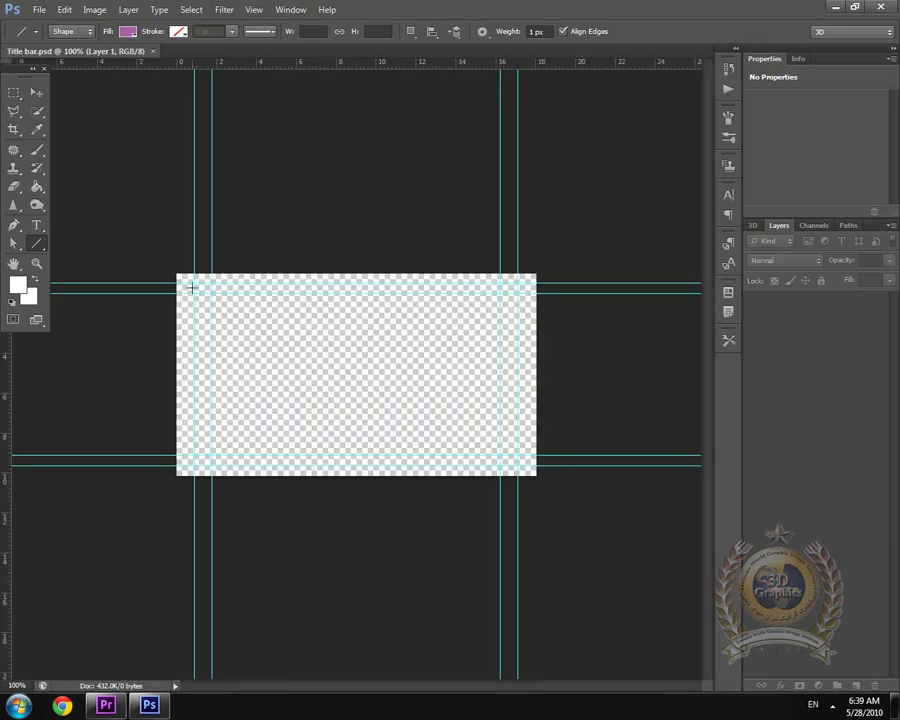
Move the toolbox away from the window edge and show the Actions and Timeline panels.
drag(22, 74, 34, 79)
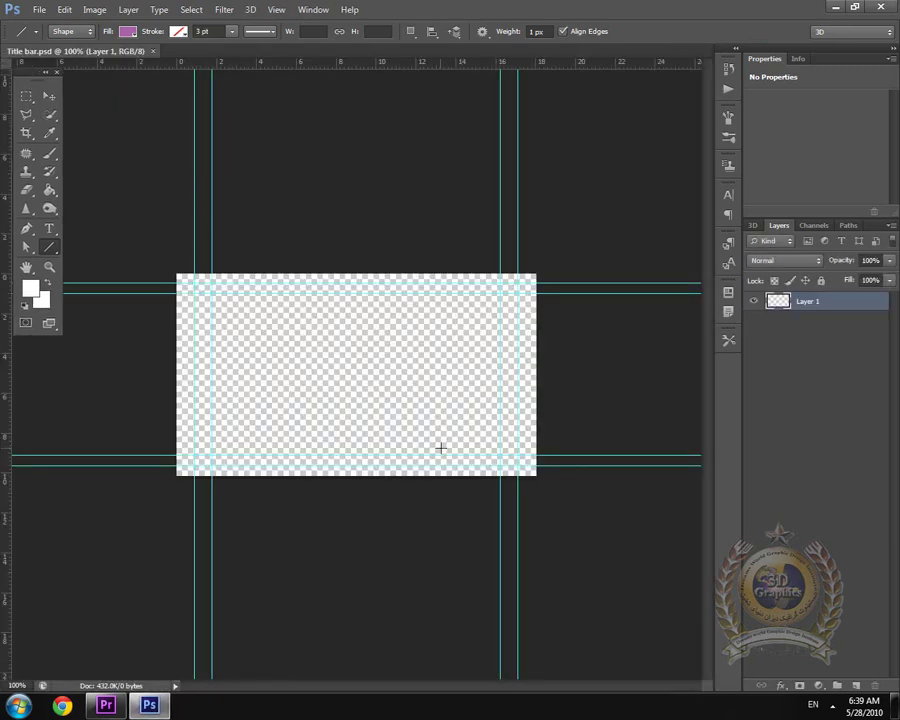
click(313, 10)
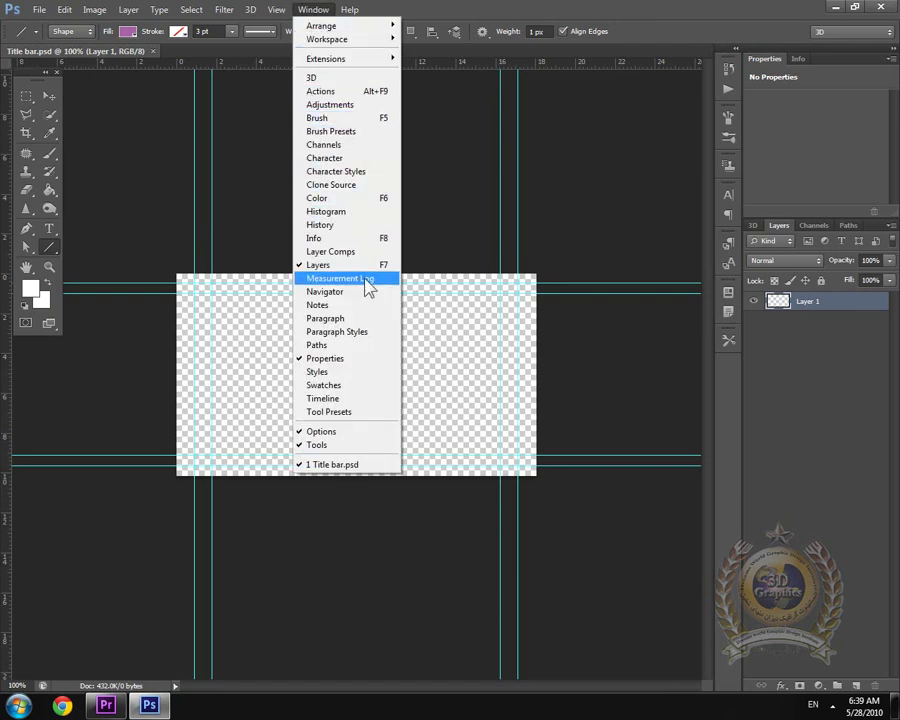
click(348, 91)
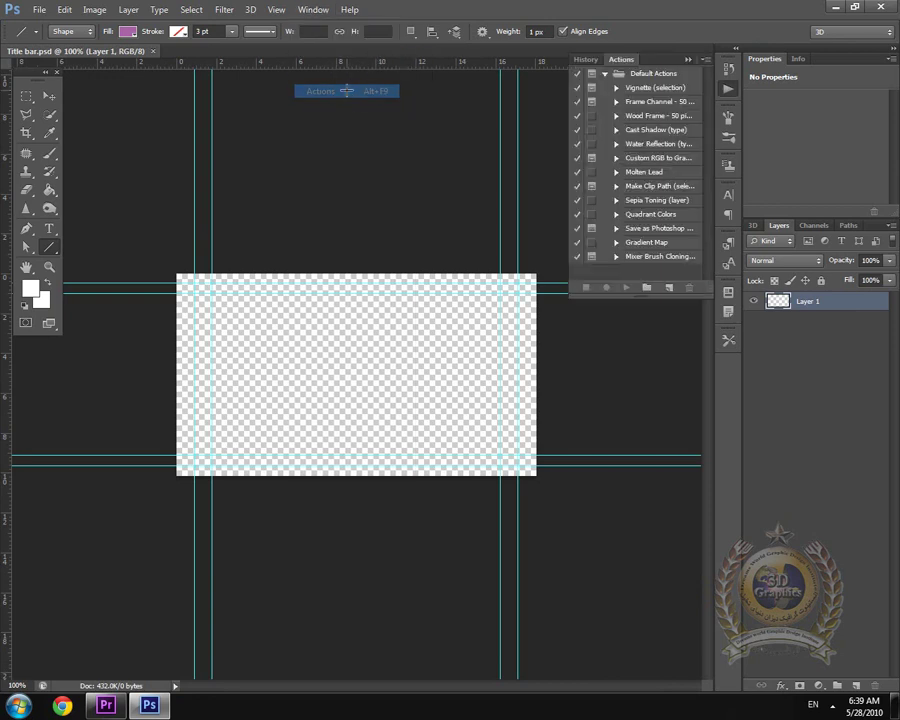
click(313, 10)
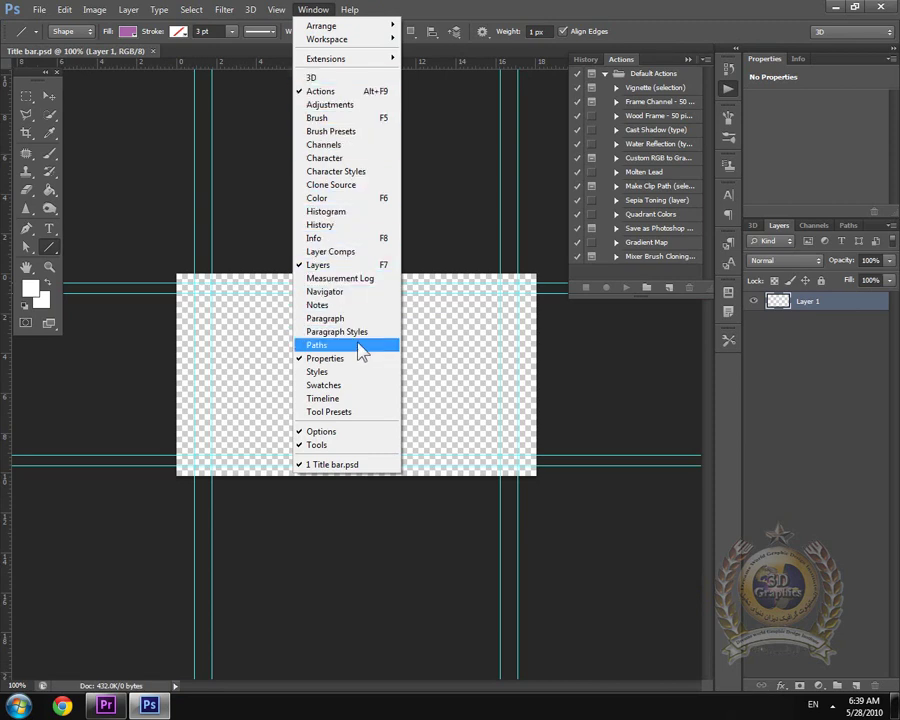
click(338, 399)
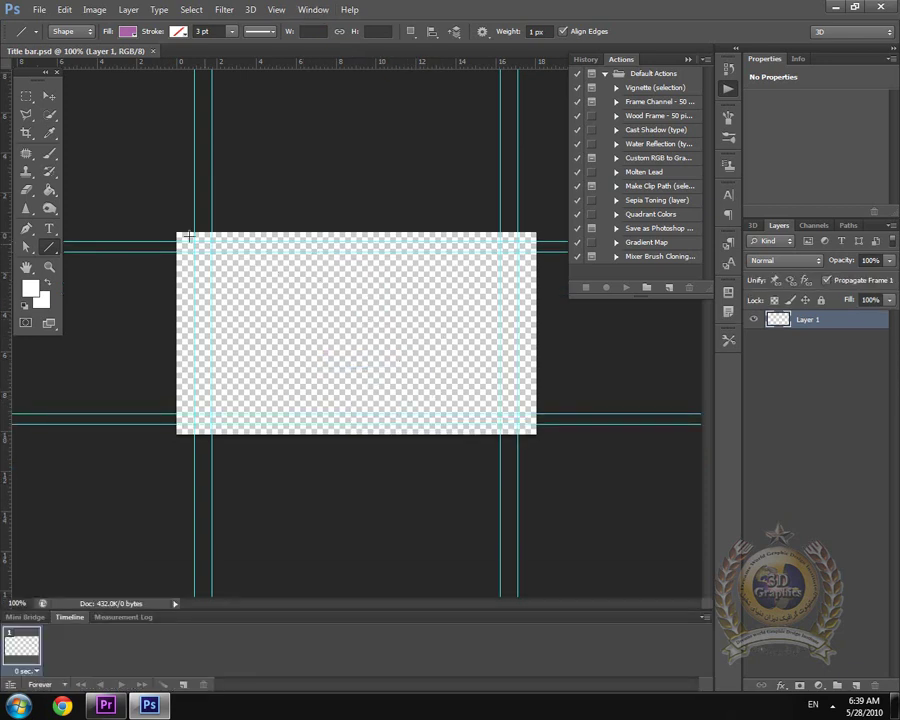
Draw a purple rectangle about 565 × 46 px across the lower part of the canvas, redoing the first attempt.
right_click(49, 250)
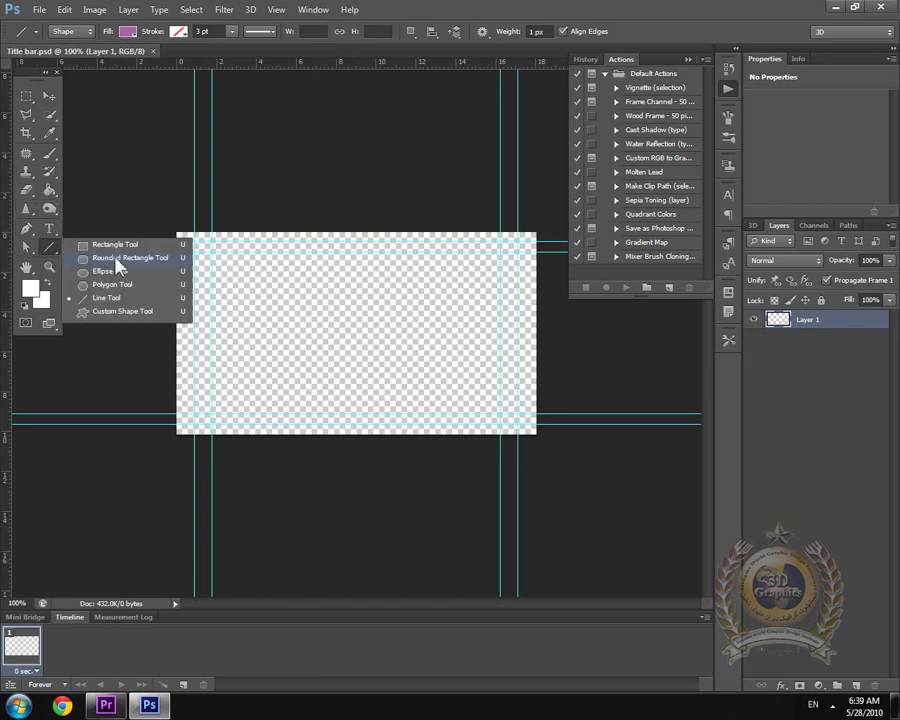
click(105, 243)
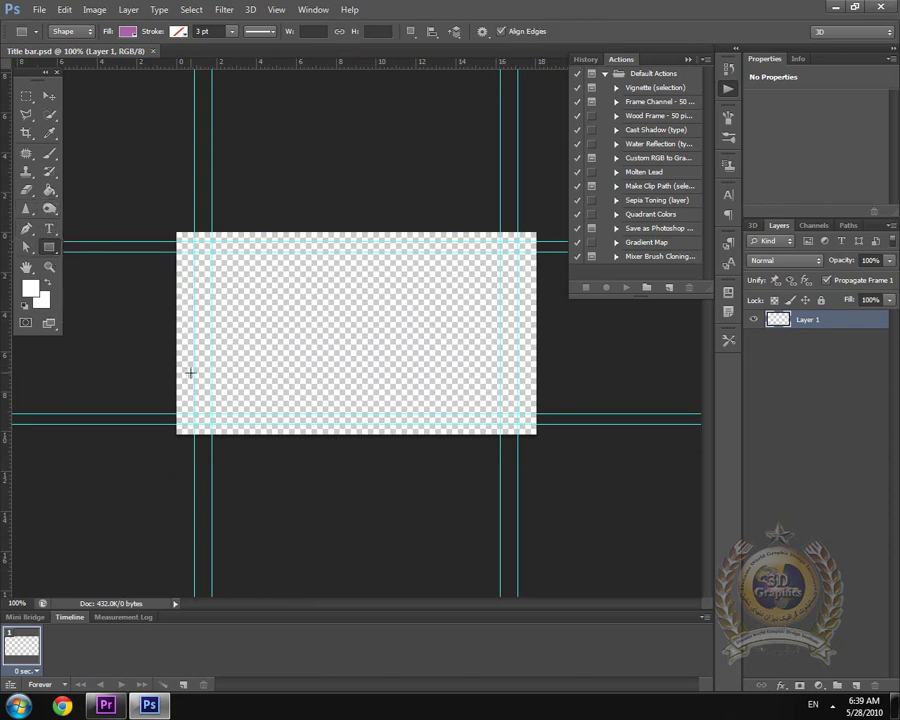
drag(192, 373, 539, 403)
key(ctrl+z)
drag(174, 378, 572, 410)
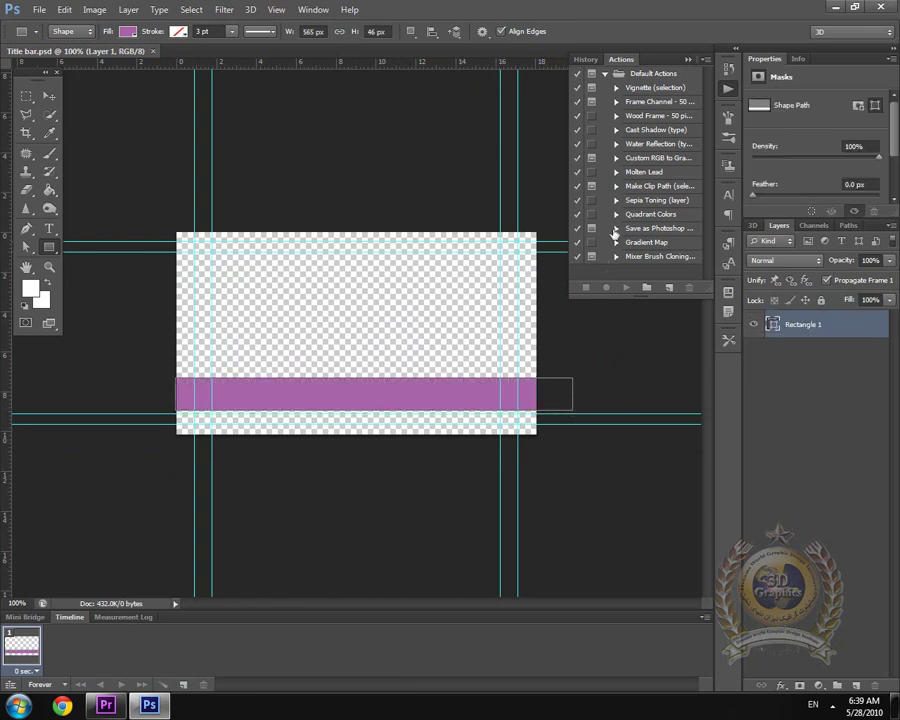
Look through the default actions, including Frame Channel, Water Reflection and Quadrant Colors, and collapse the list.
click(628, 102)
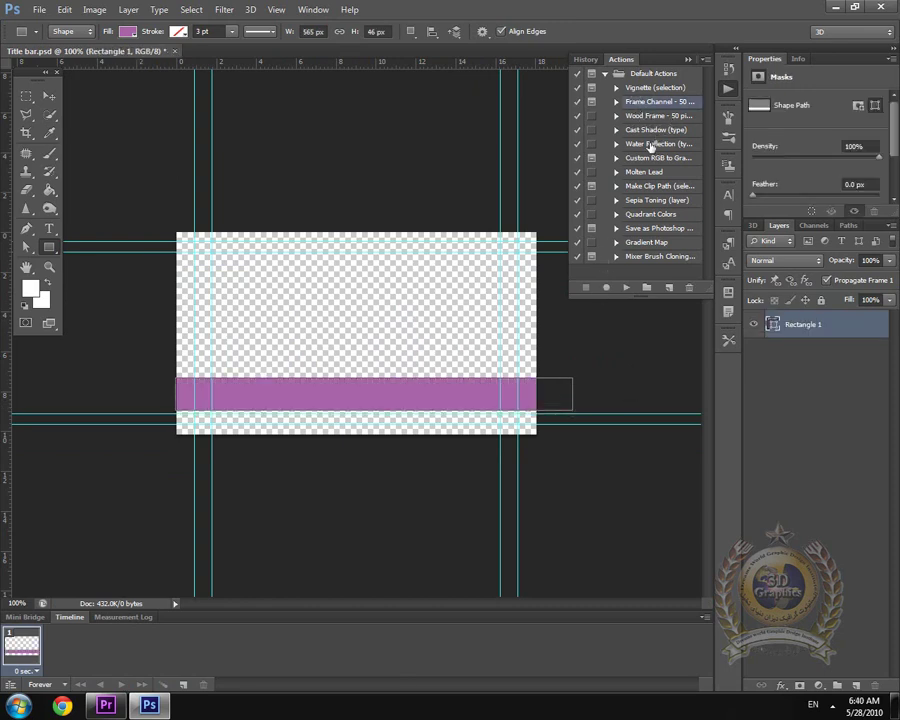
click(652, 145)
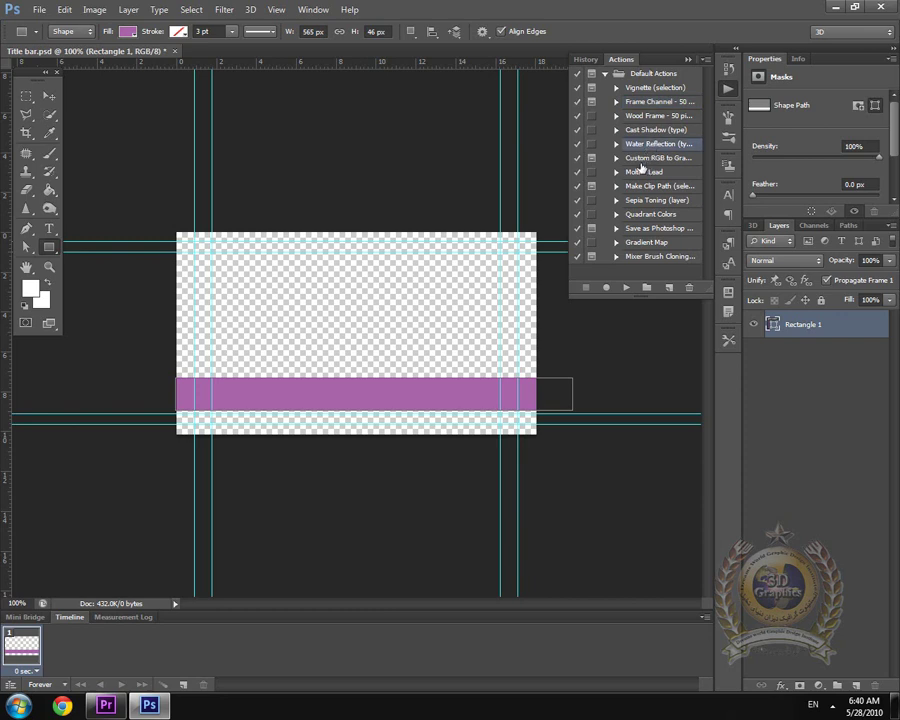
click(653, 216)
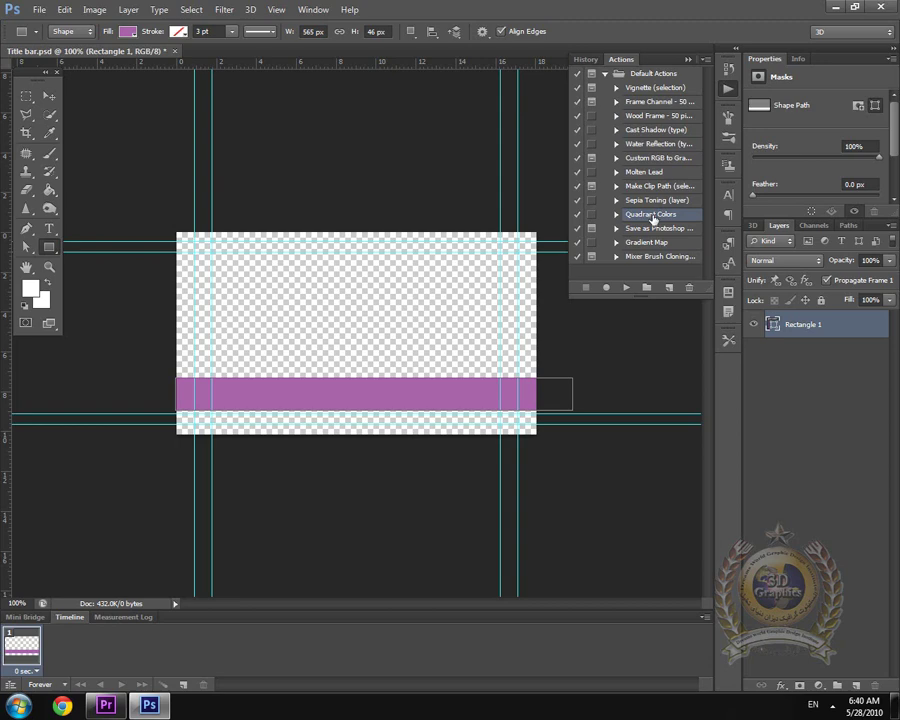
click(690, 57)
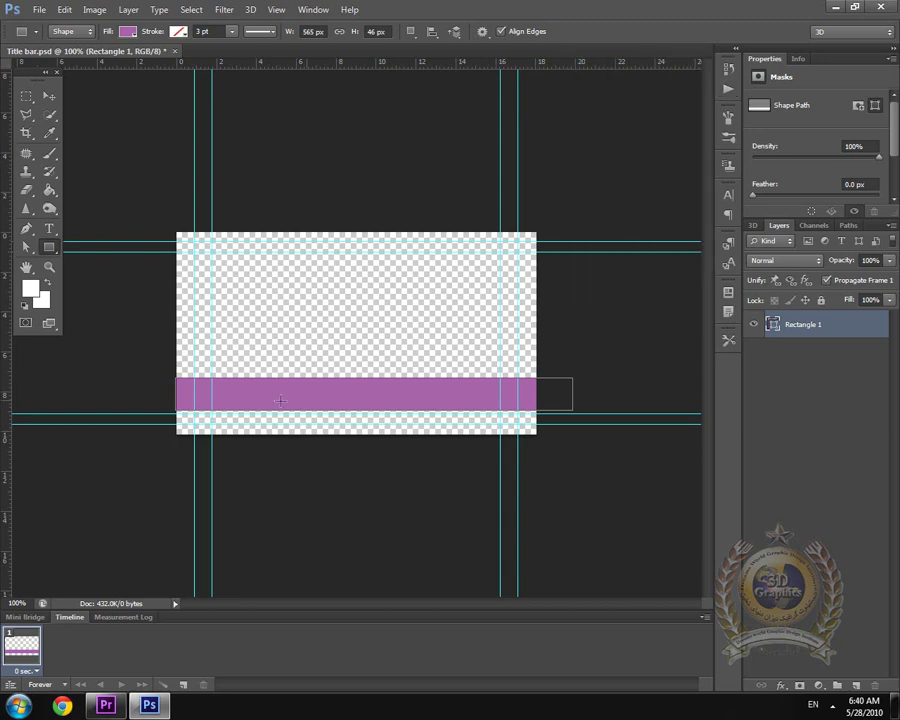
Try filling the rectangle layer with a solid colour, and undo back to the empty Layer 1.
right_click(806, 325)
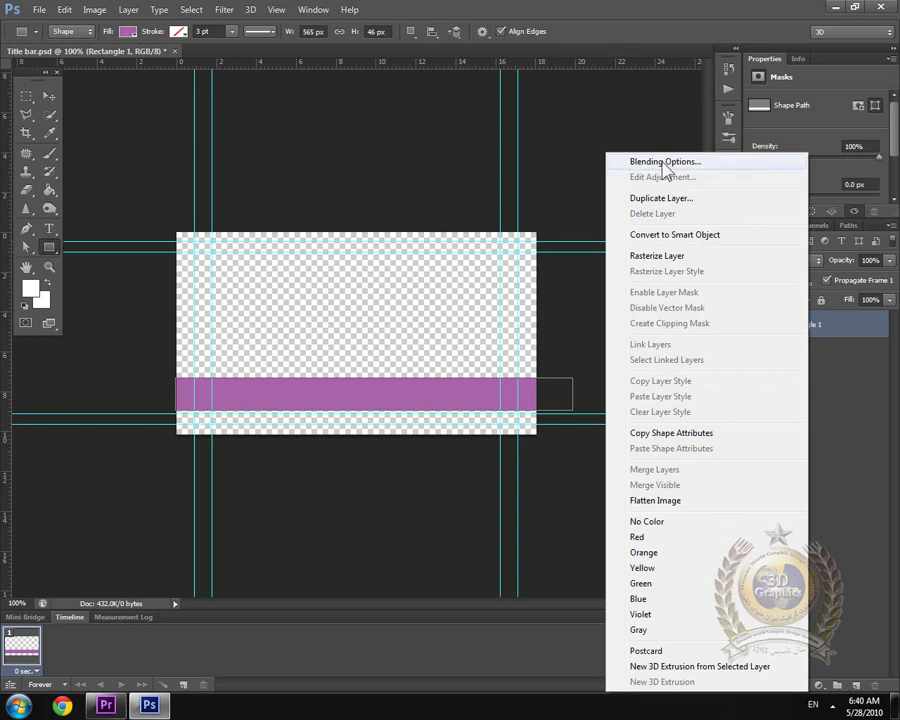
click(719, 9)
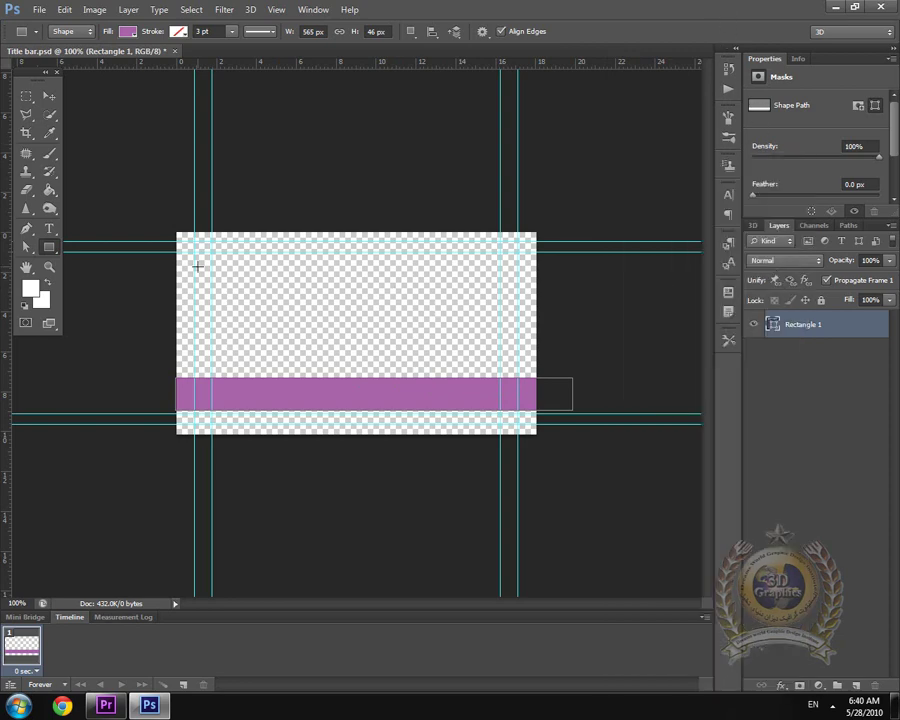
key(alt+BackSpace)
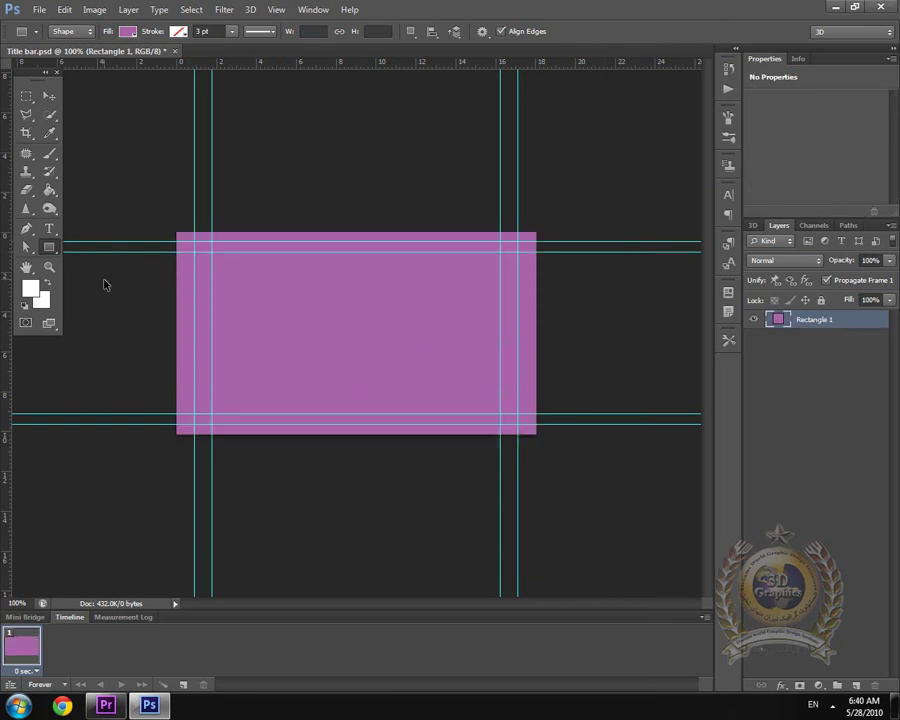
key(ctrl+alt+z)
key(ctrl+alt+z)
key(ctrl+alt+z)
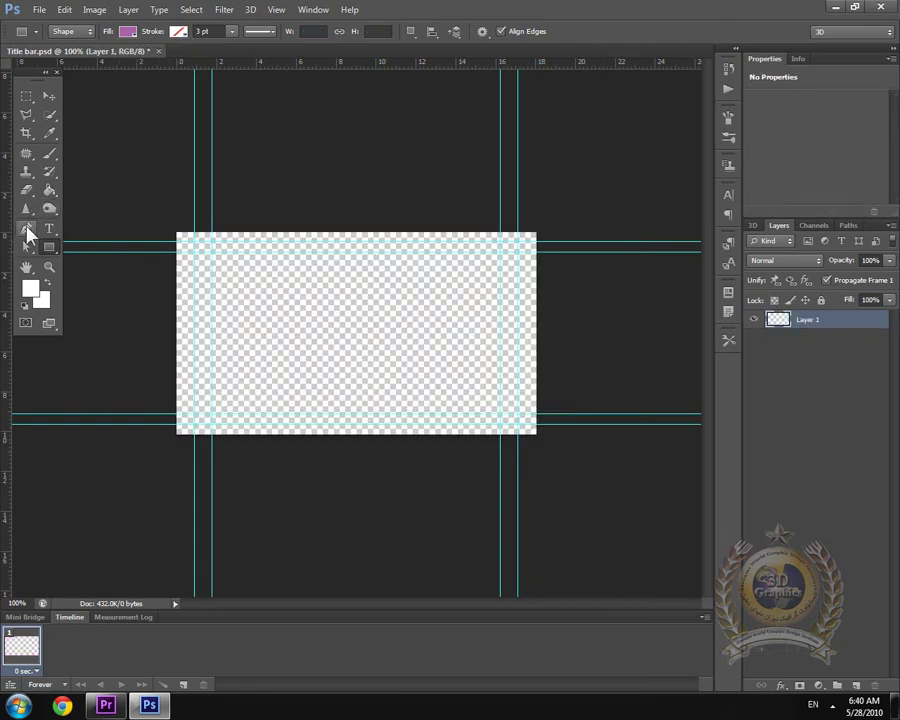
Set the fill for new Pen tool shapes to a dark purple swatch.
drag(27, 233, 66, 228)
click(127, 31)
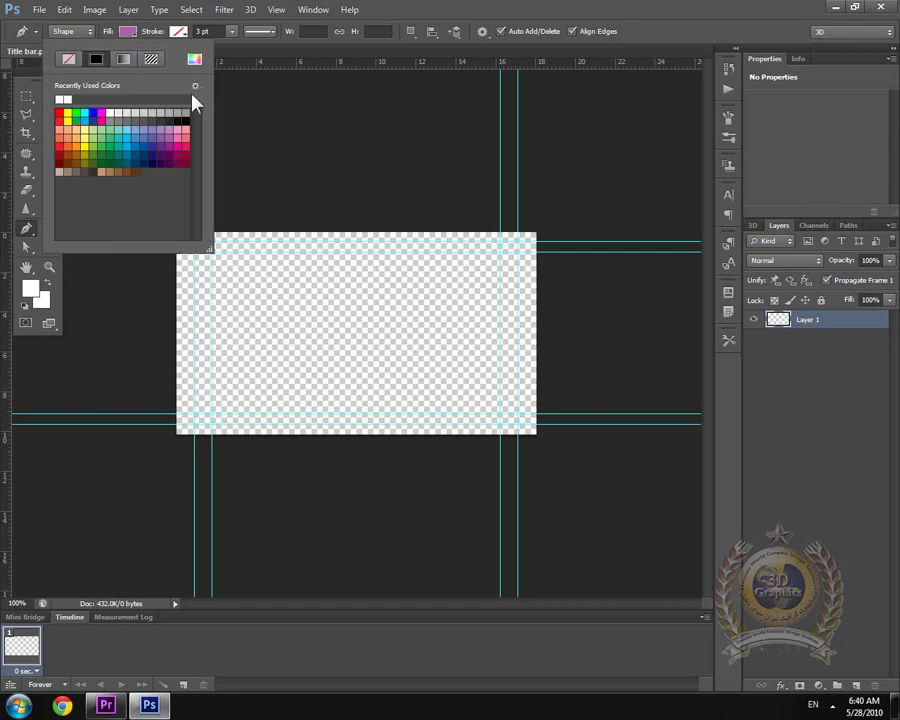
click(167, 135)
click(161, 144)
click(179, 131)
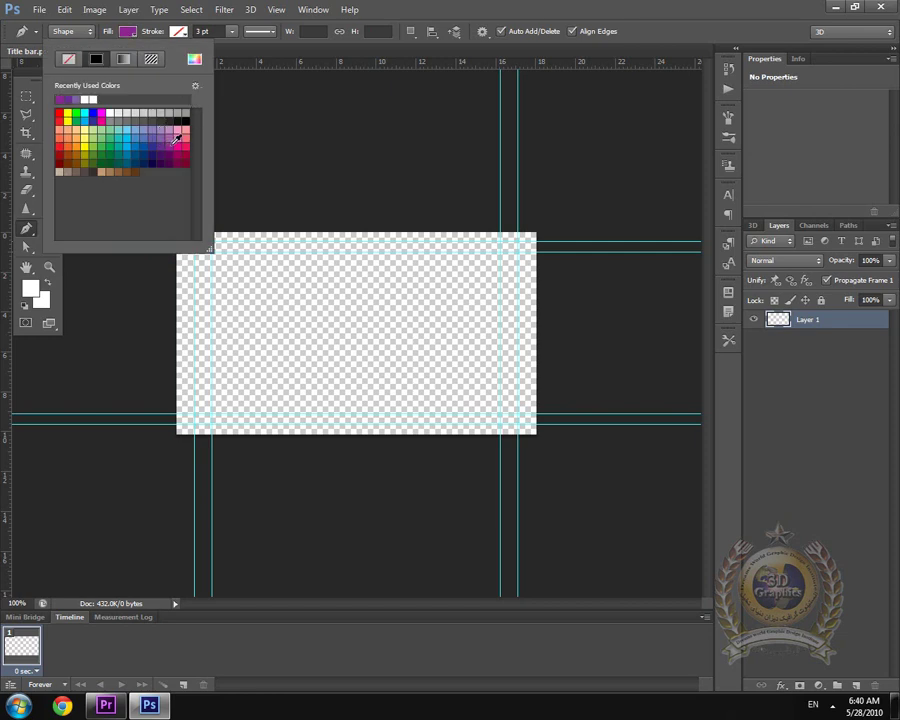
click(548, 10)
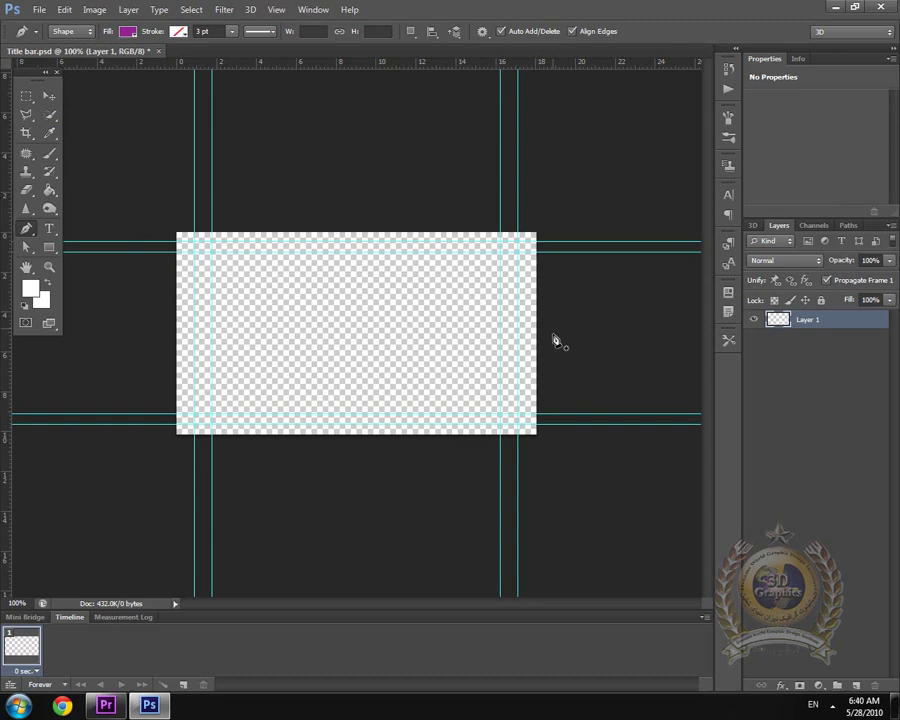
Draw a purple right triangle about 88 × 60 px with its right angle at the lower-right inner guide intersection.
ctrl+click(490, 416)
drag(408, 394, 544, 482)
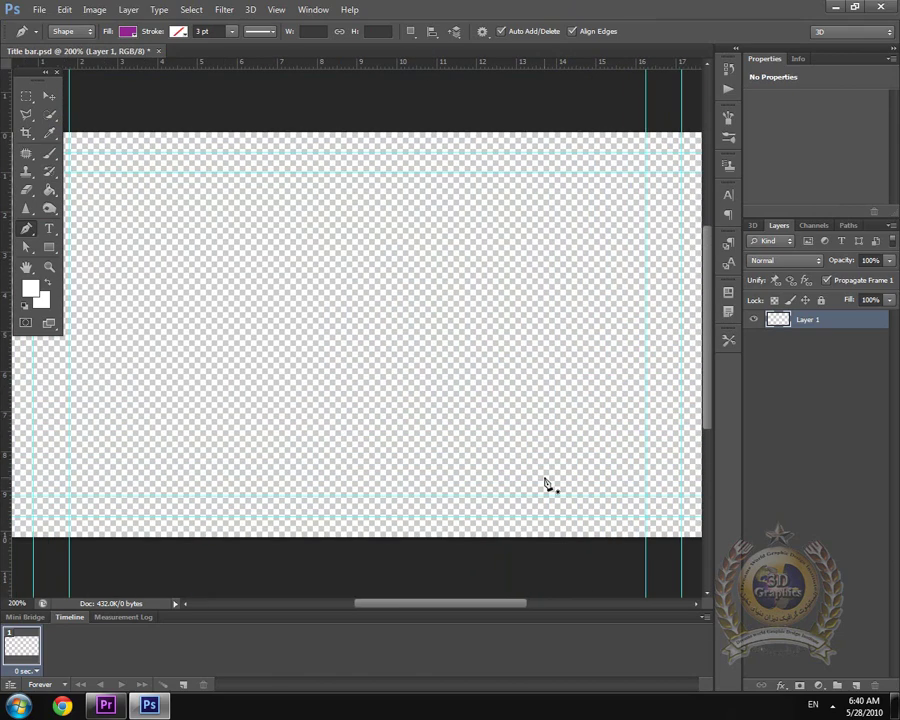
click(645, 495)
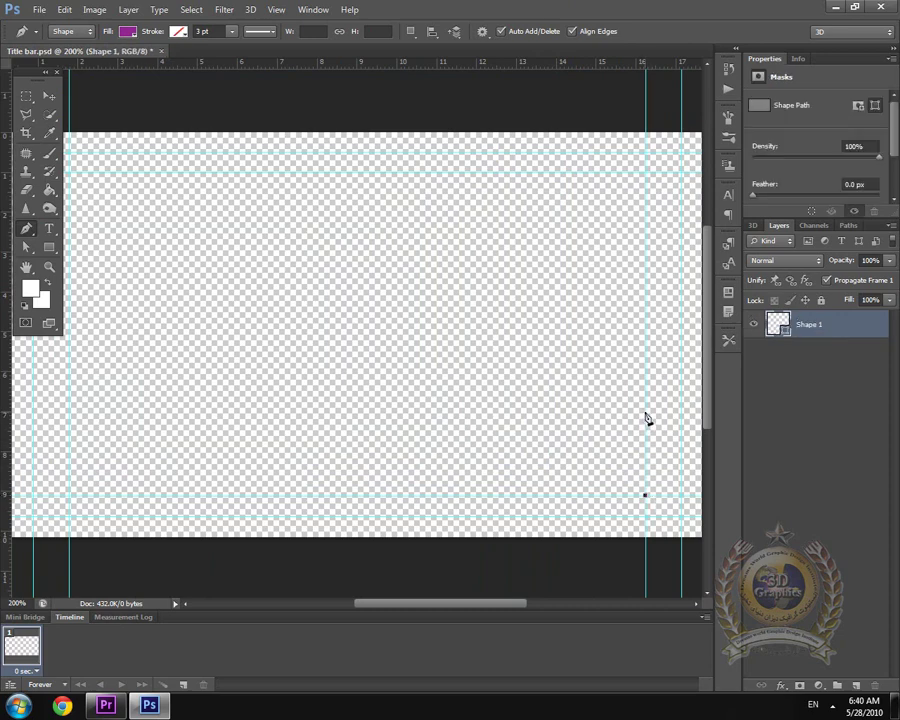
click(645, 412)
click(522, 500)
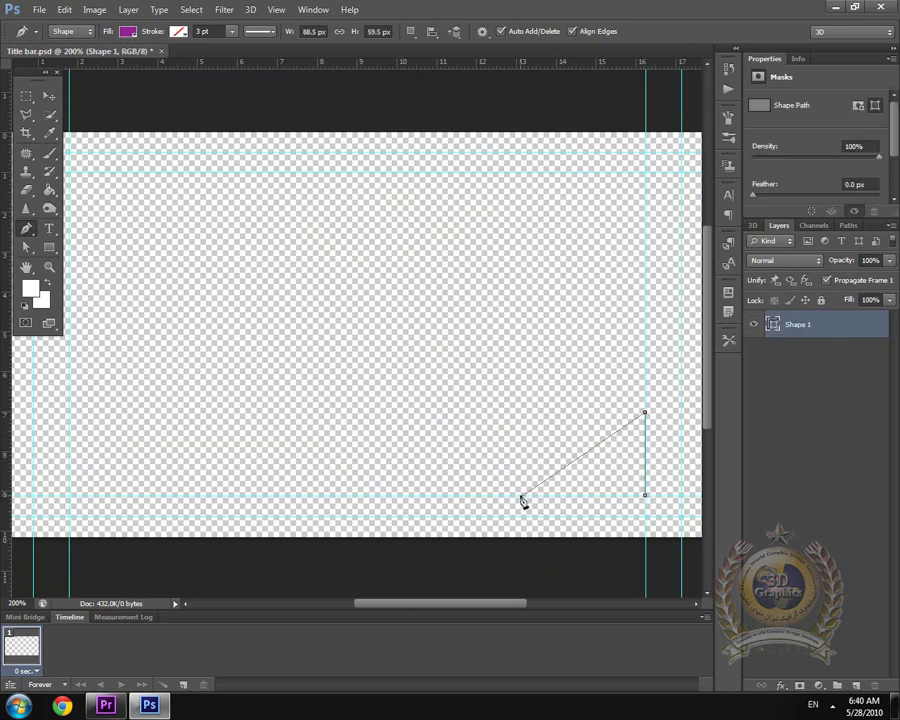
click(645, 495)
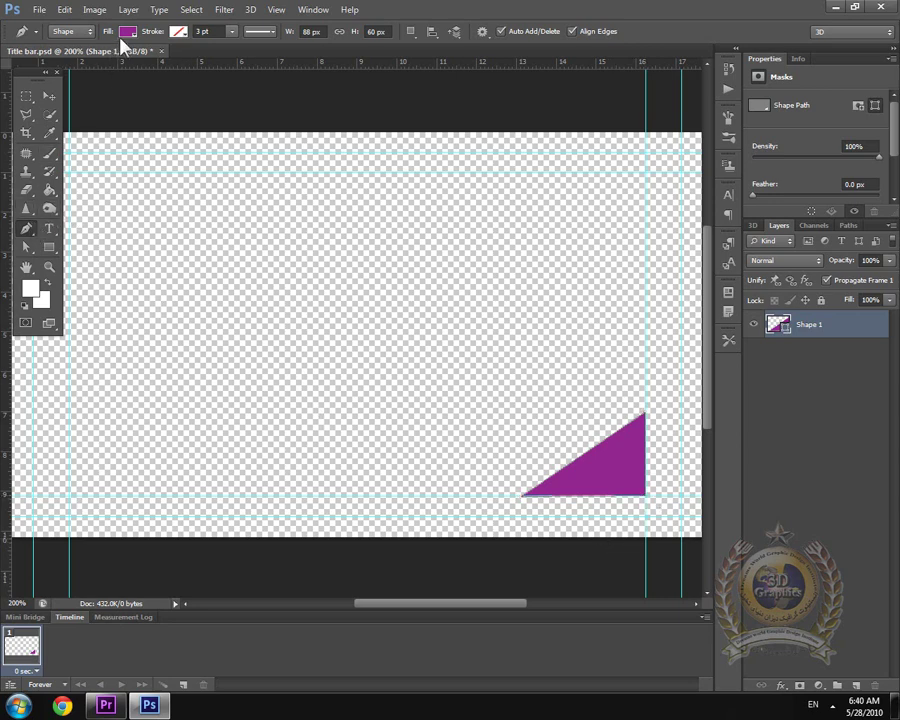
Draw a blue four-point bar about 329 × 49 px extending left from the triangle's top corner and ending along its slanted edge.
click(781, 452)
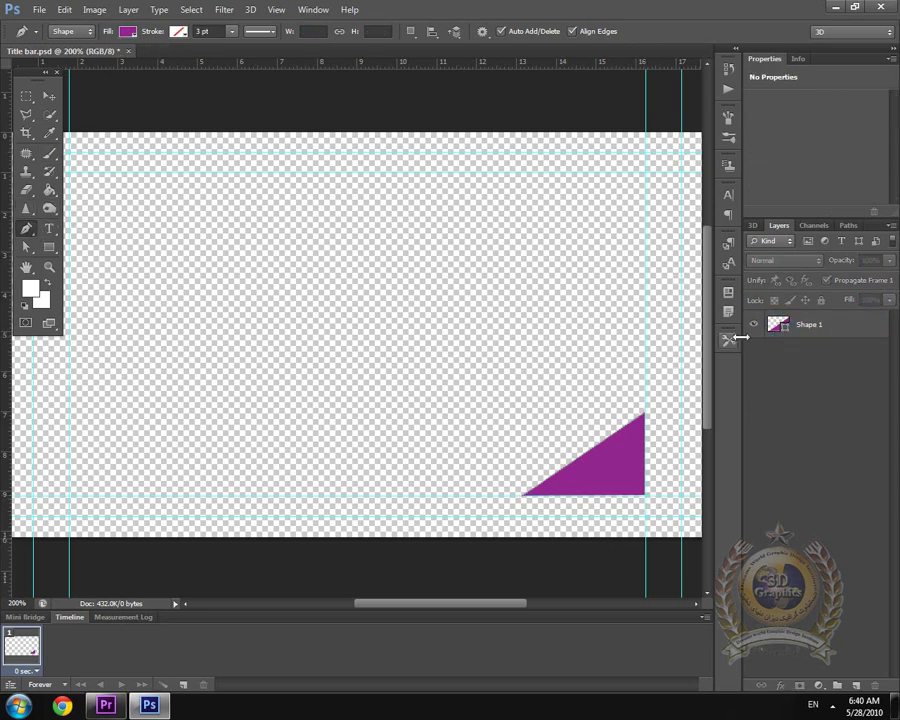
click(127, 31)
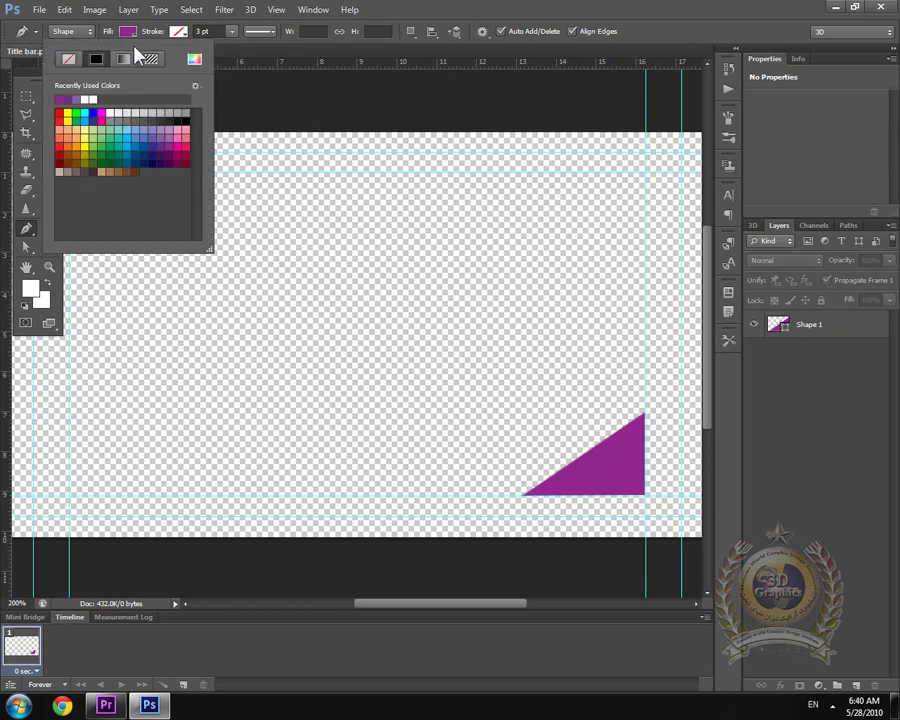
click(150, 141)
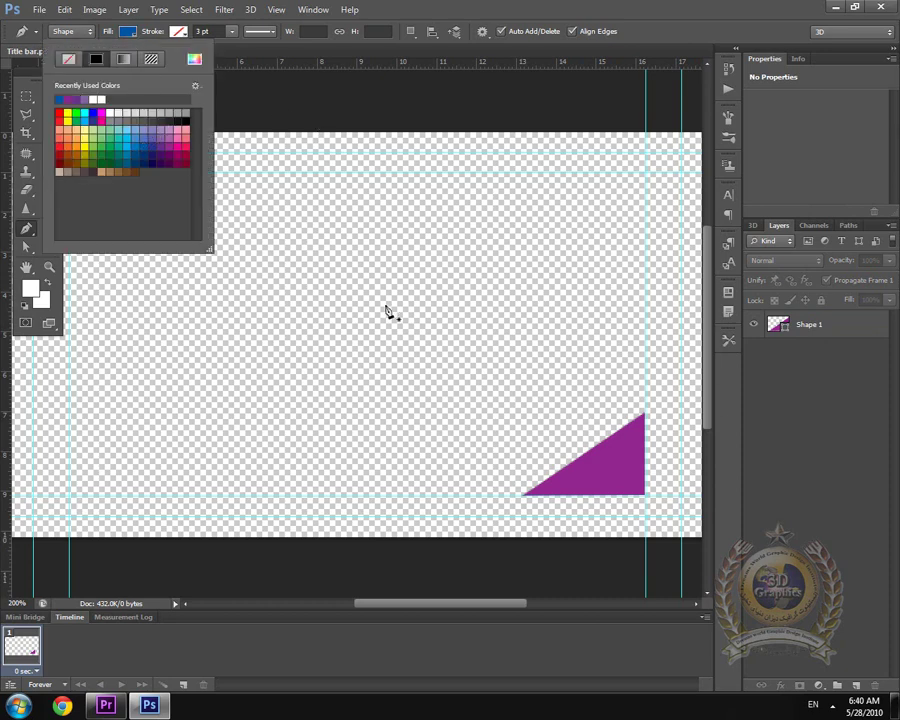
click(645, 420)
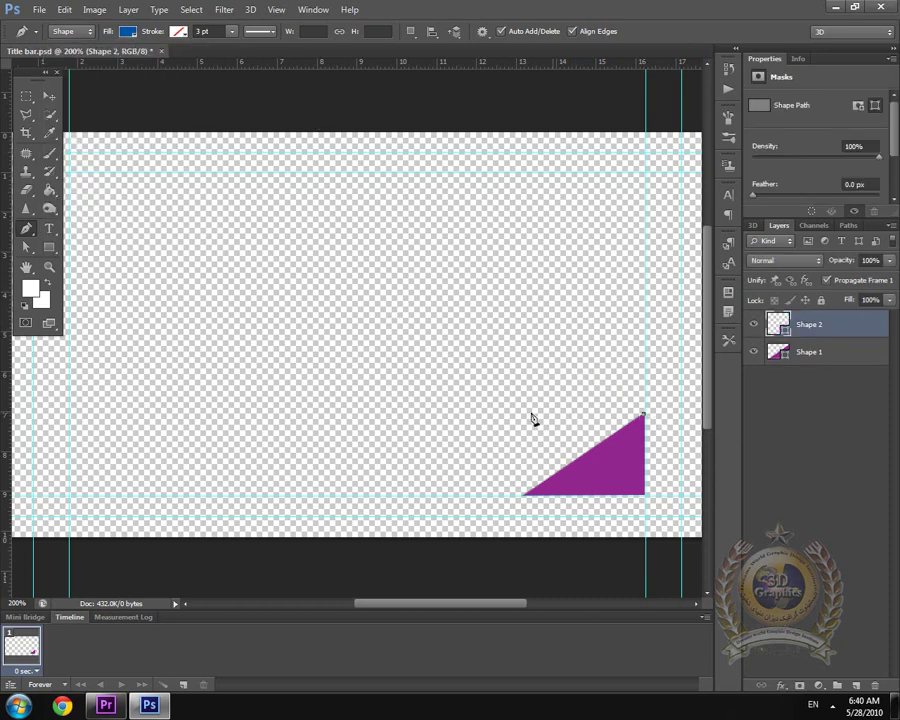
click(184, 389)
click(181, 448)
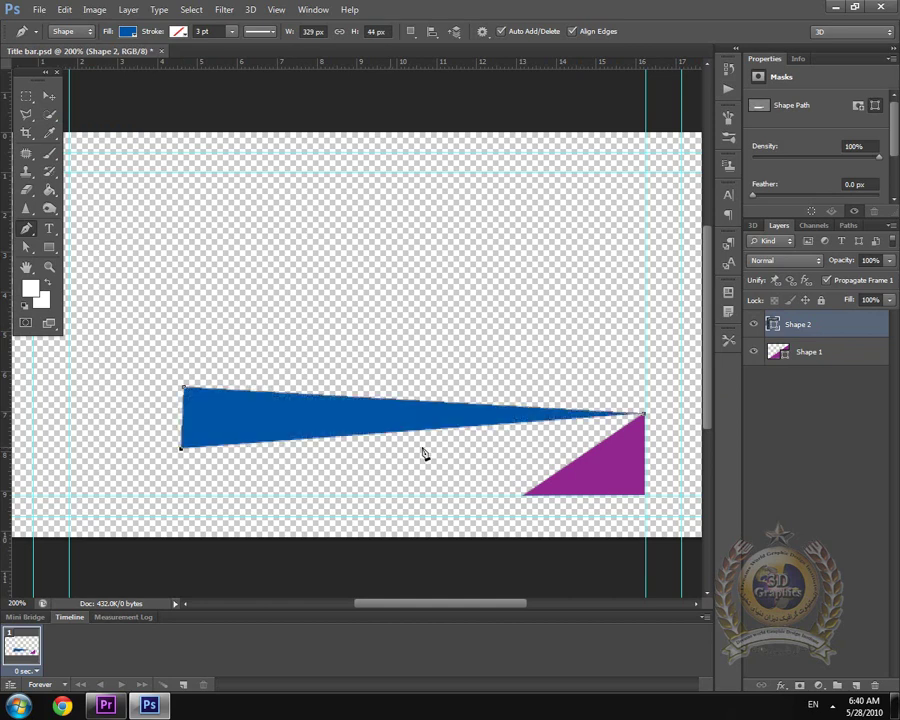
click(585, 456)
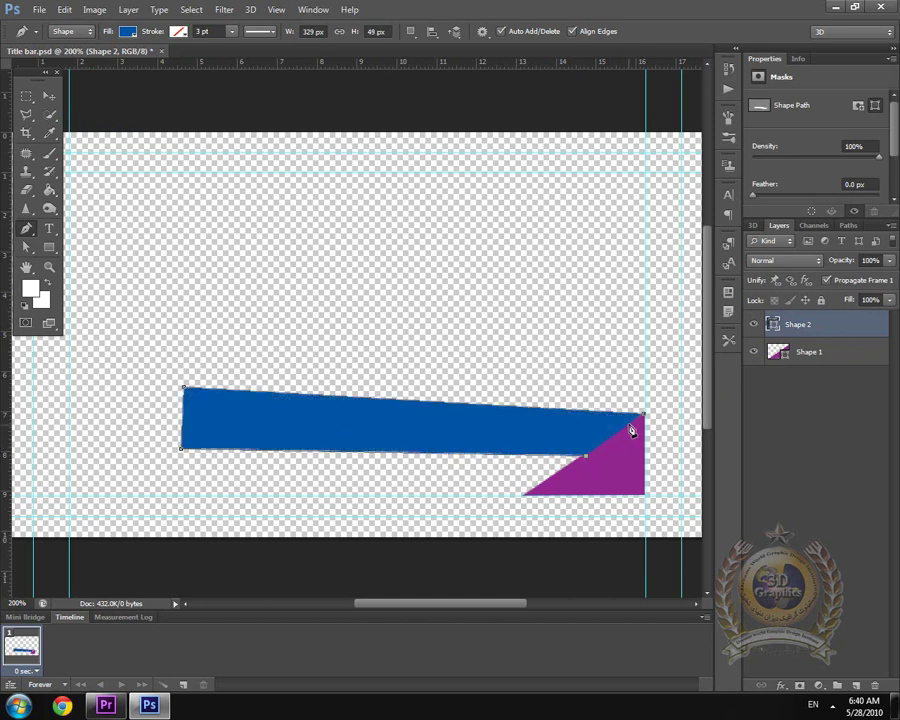
click(643, 414)
Square up the blue bar by placing horizontal guides along its upper and lower edges and aligning its corner points to them.
drag(28, 246, 100, 260)
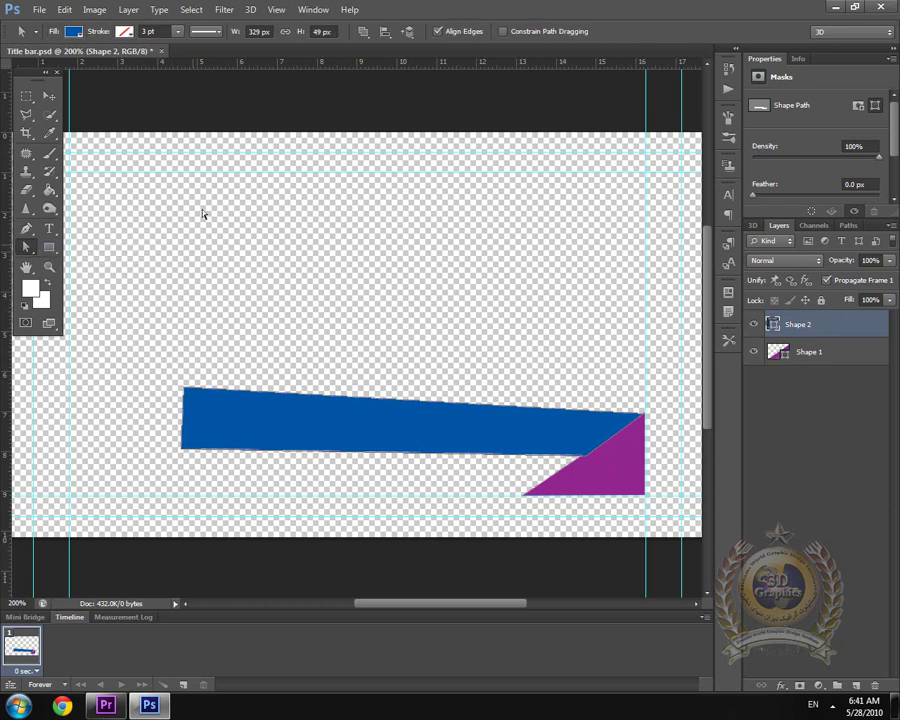
drag(232, 75, 285, 411)
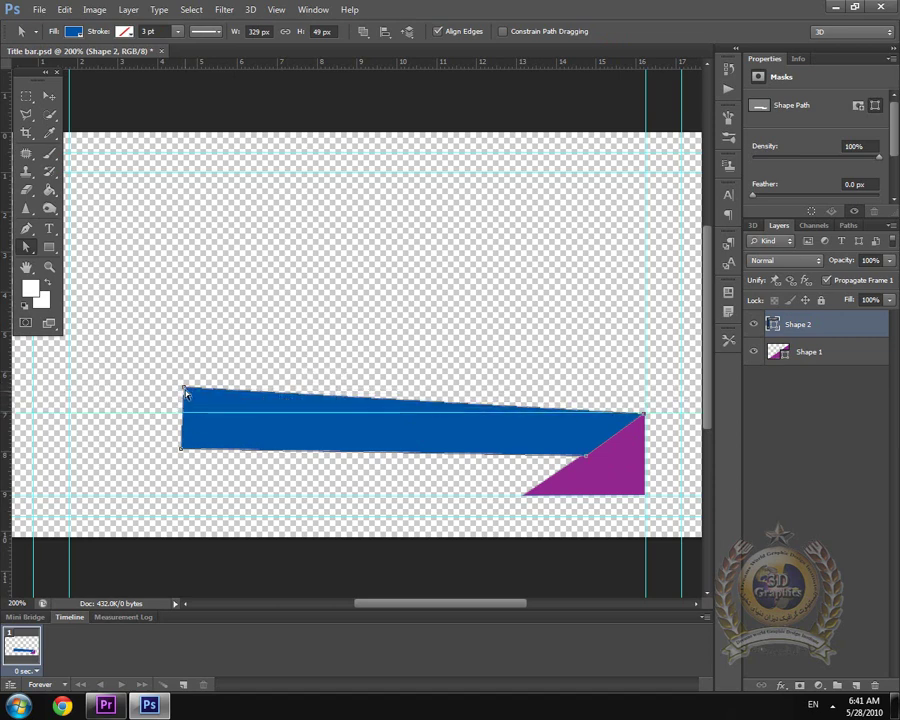
drag(186, 395, 188, 458)
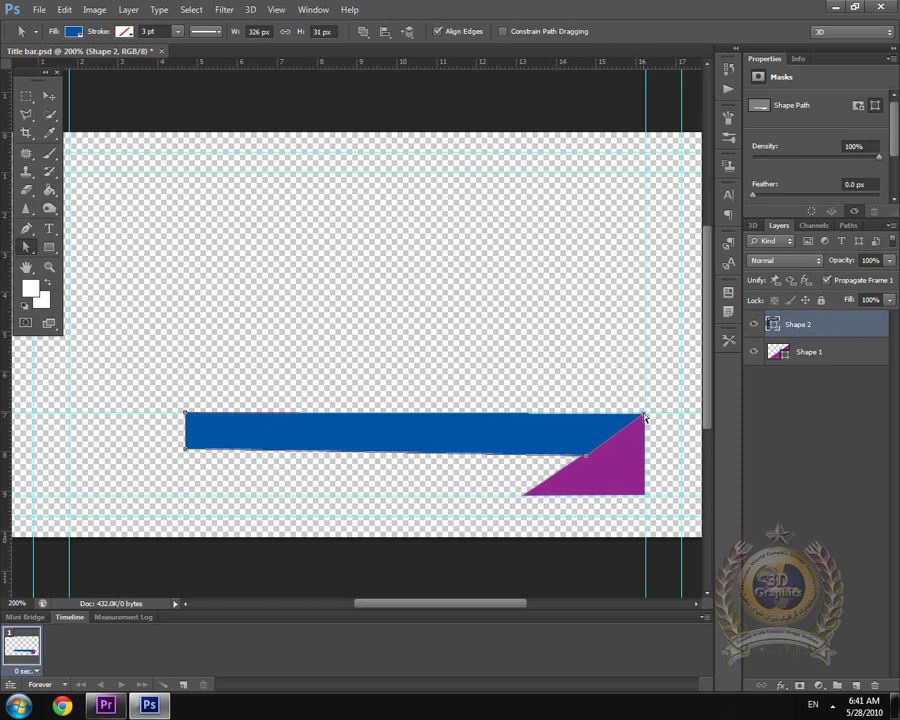
drag(644, 417, 645, 418)
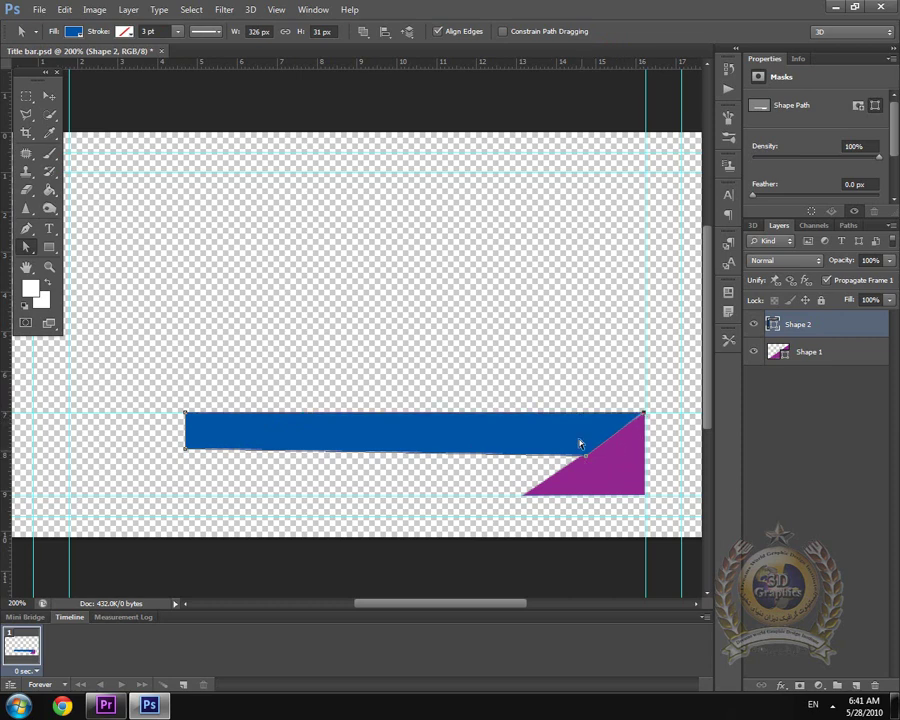
drag(496, 63, 450, 457)
drag(186, 451, 187, 455)
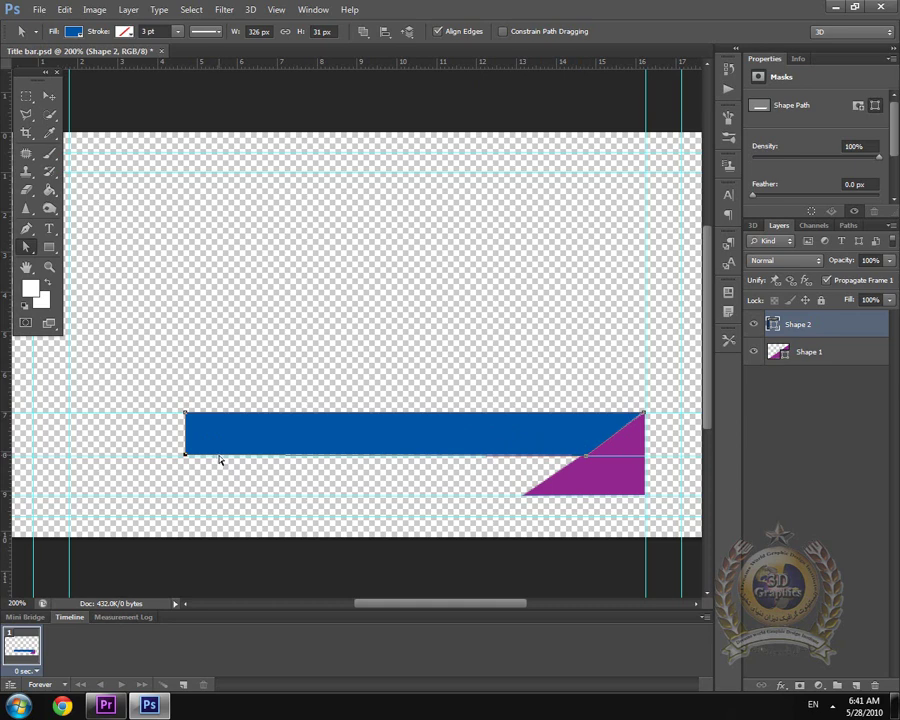
Draw a light blue four-point bar about 283 × 29 px below the blue bar, ending along the triangle's slanted edge.
click(27, 228)
click(895, 430)
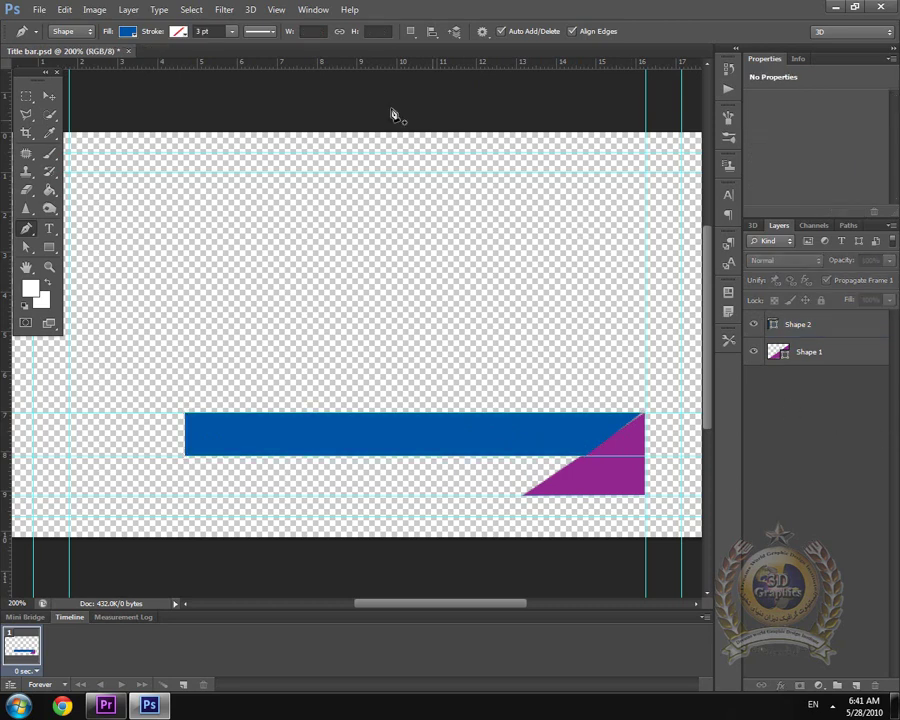
click(129, 31)
click(118, 127)
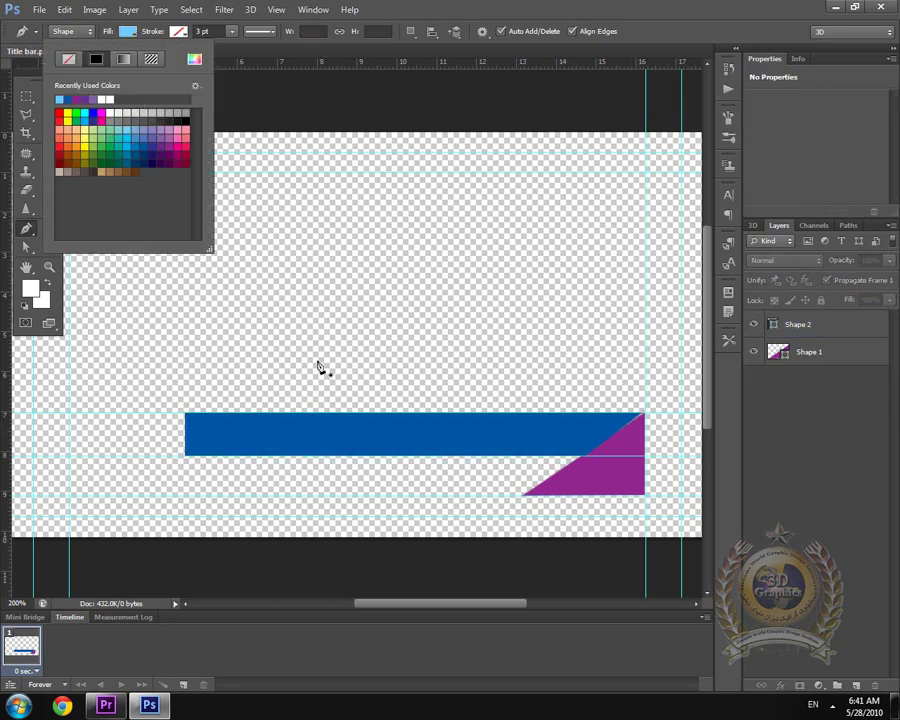
click(523, 496)
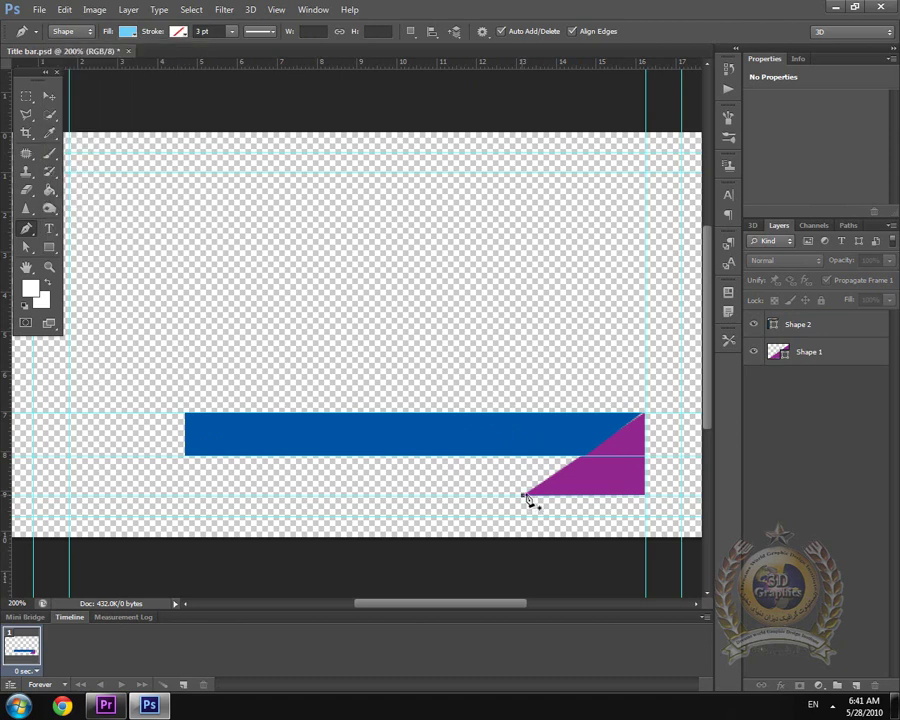
click(583, 458)
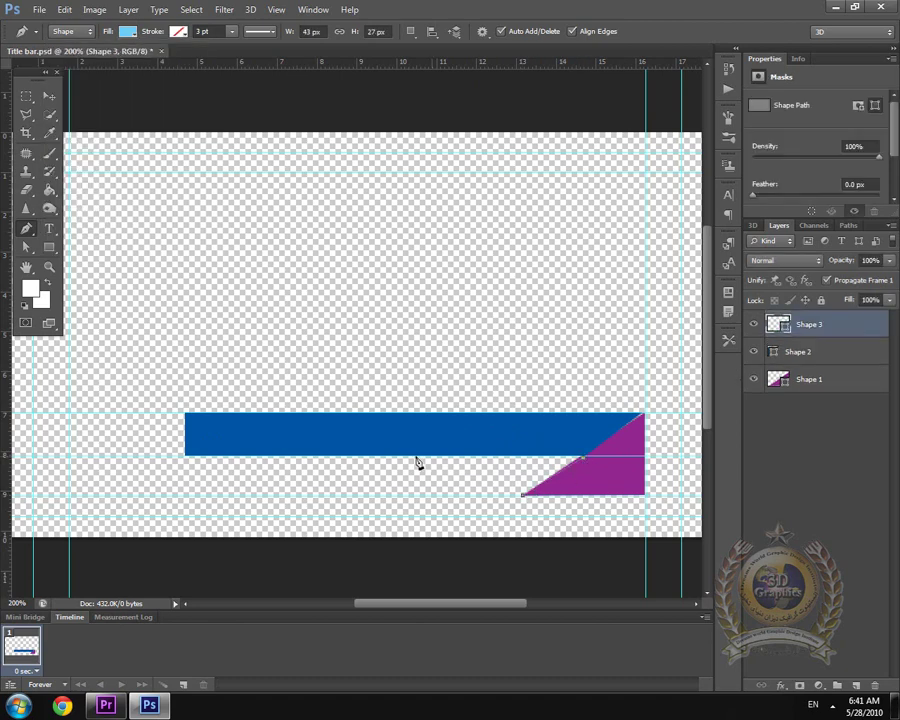
click(185, 457)
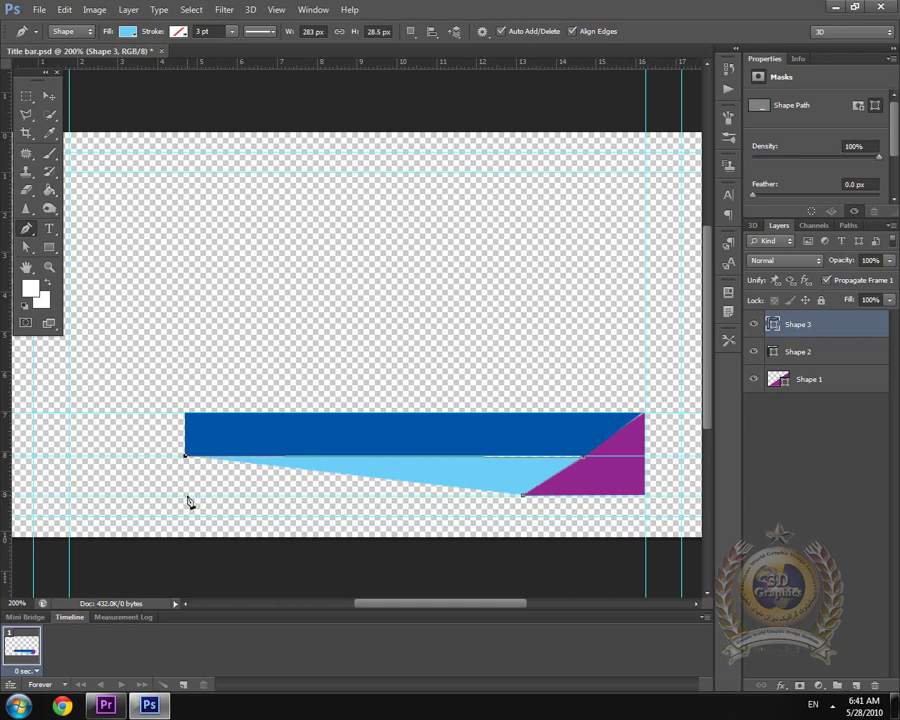
click(187, 496)
click(518, 497)
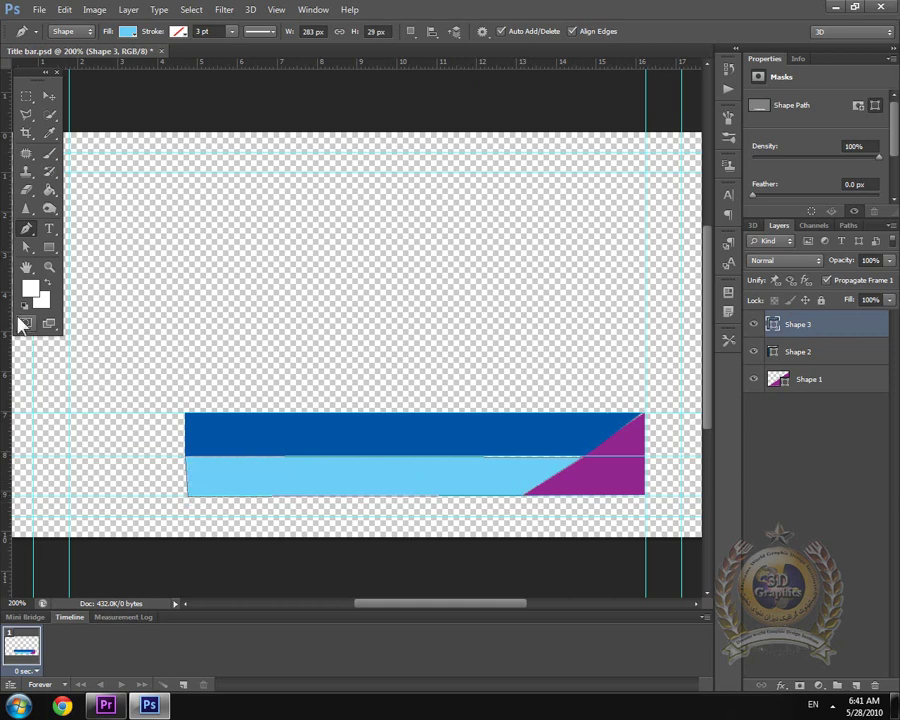
Align the light blue bar's corner points with the guides and the blue bar, and check the blue bar's corner points.
drag(27, 252, 62, 256)
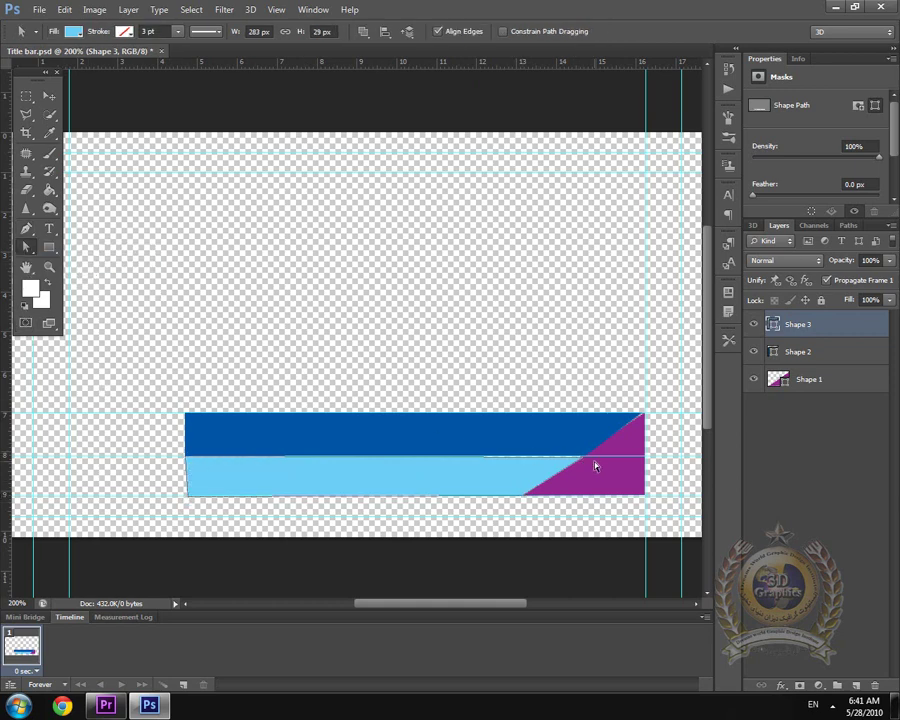
drag(583, 459, 590, 457)
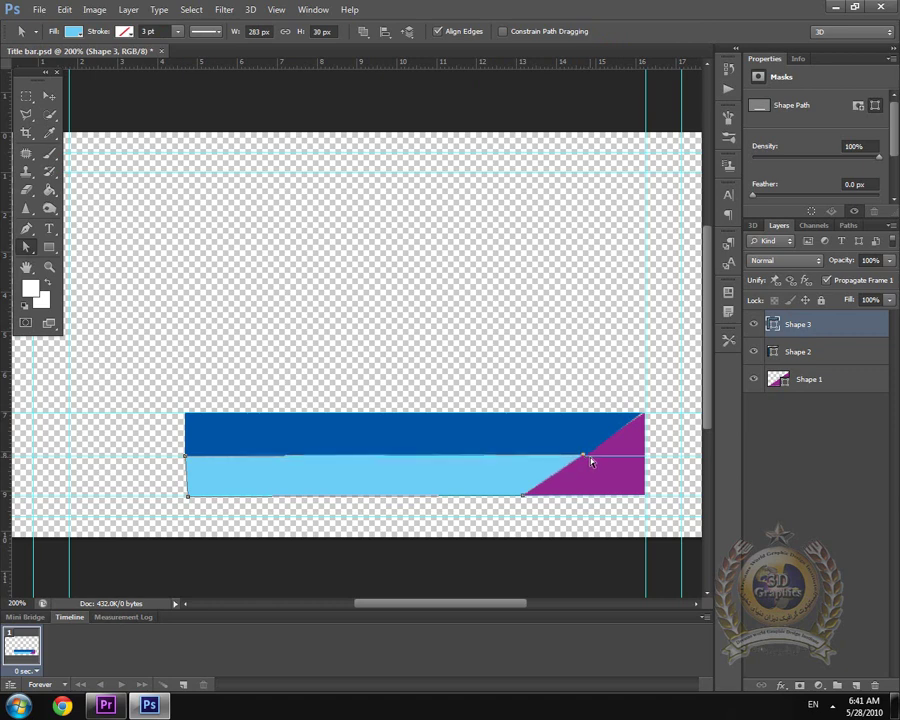
key(ctrl+z)
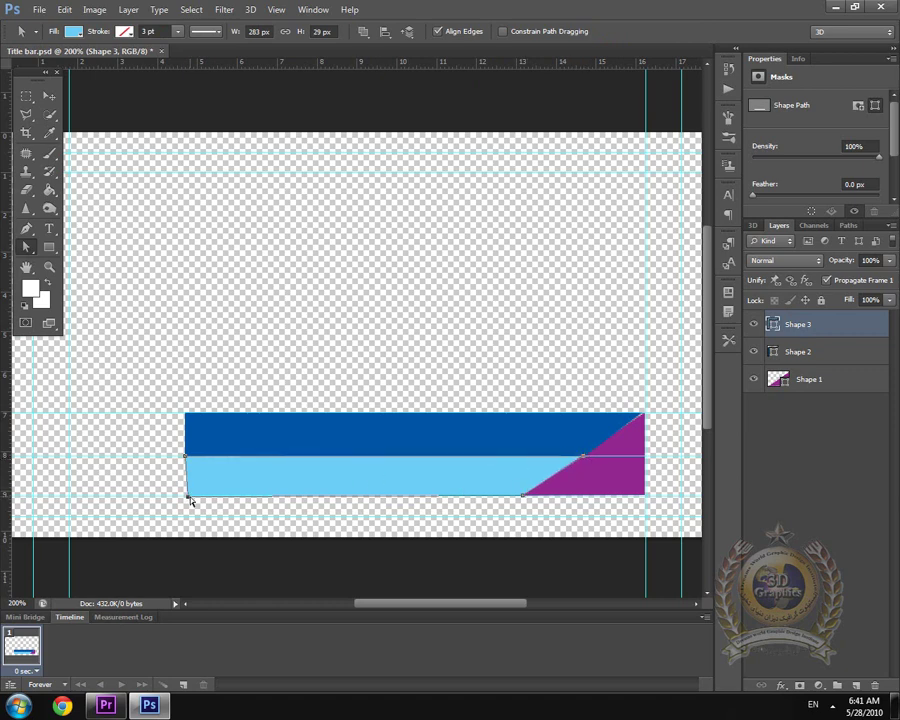
key(ctrl+z)
click(512, 307)
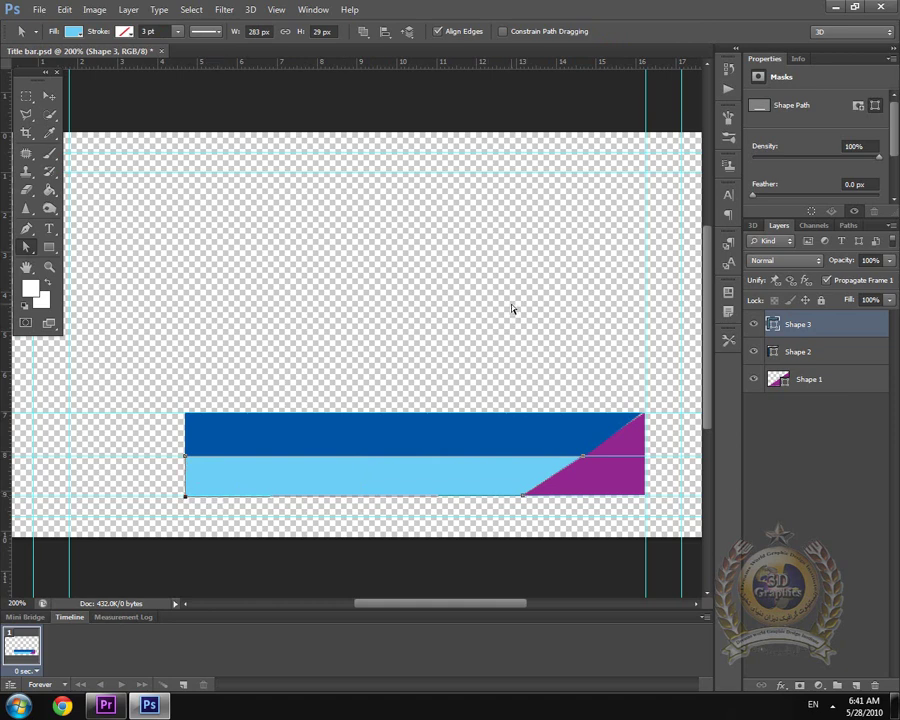
click(630, 424)
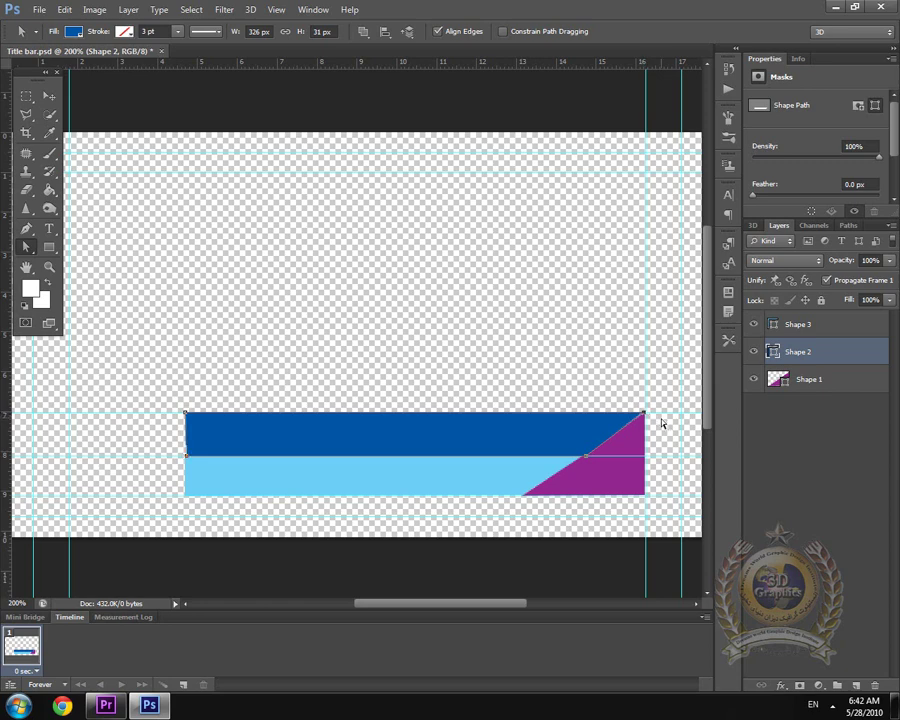
click(130, 404)
Switch the frame animation to a video timeline and enlarge it to show all three shape tracks.
click(49, 95)
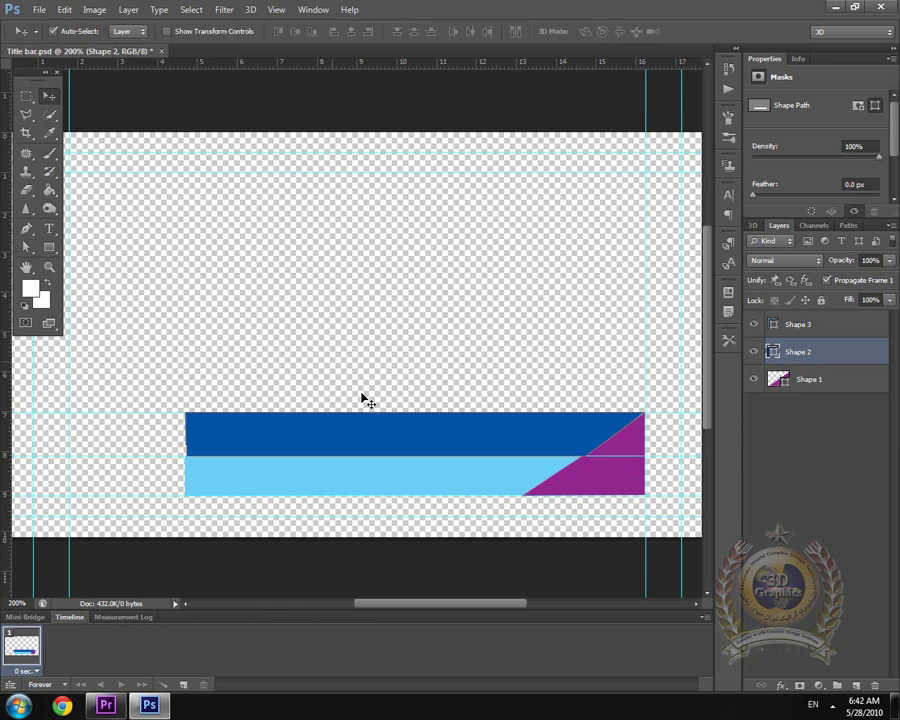
click(625, 456)
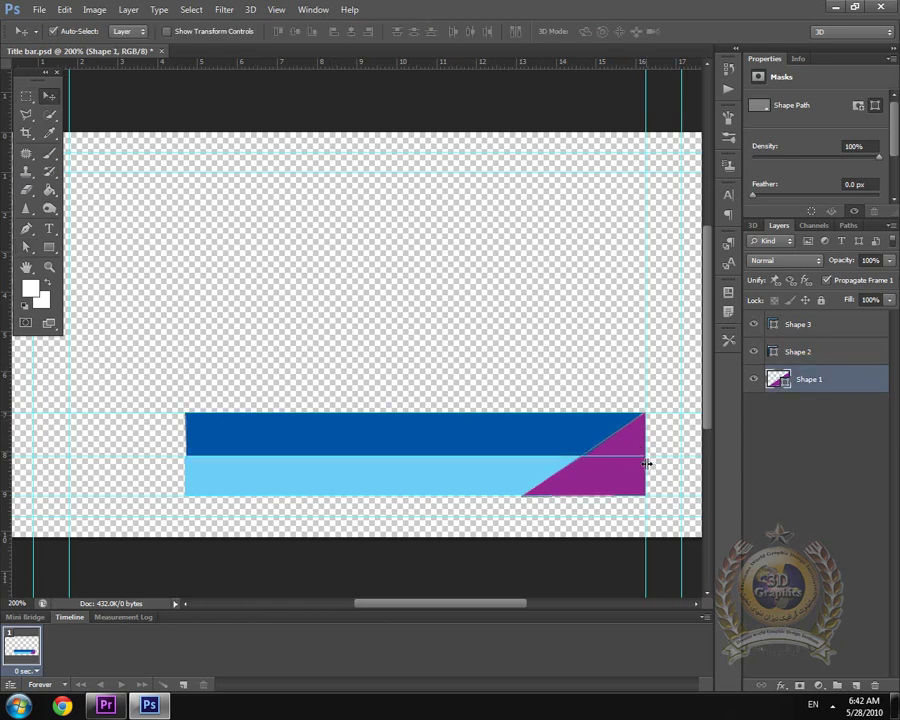
click(532, 433)
click(341, 494)
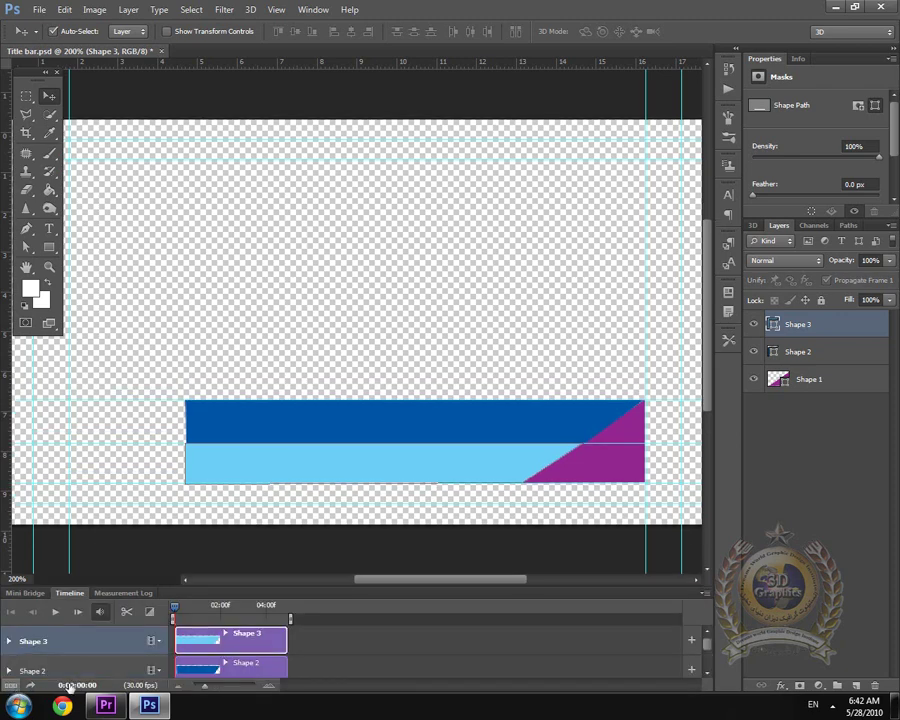
drag(381, 585, 397, 489)
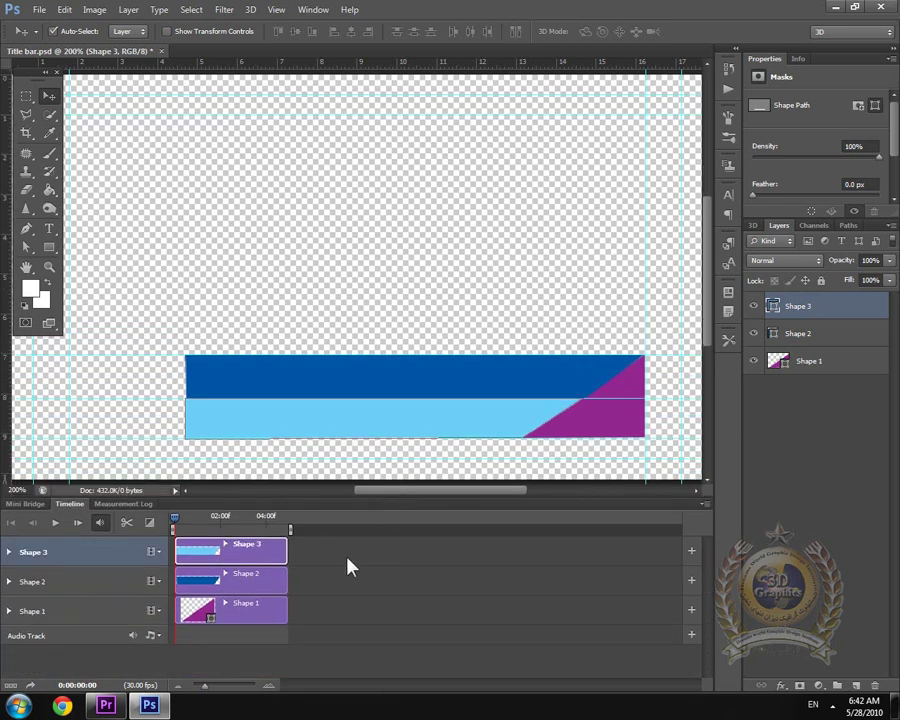
Move the purple triangle off the canvas's right side and set its starting Vector Mask Position keyframe at 0:00:00:00.
click(62, 605)
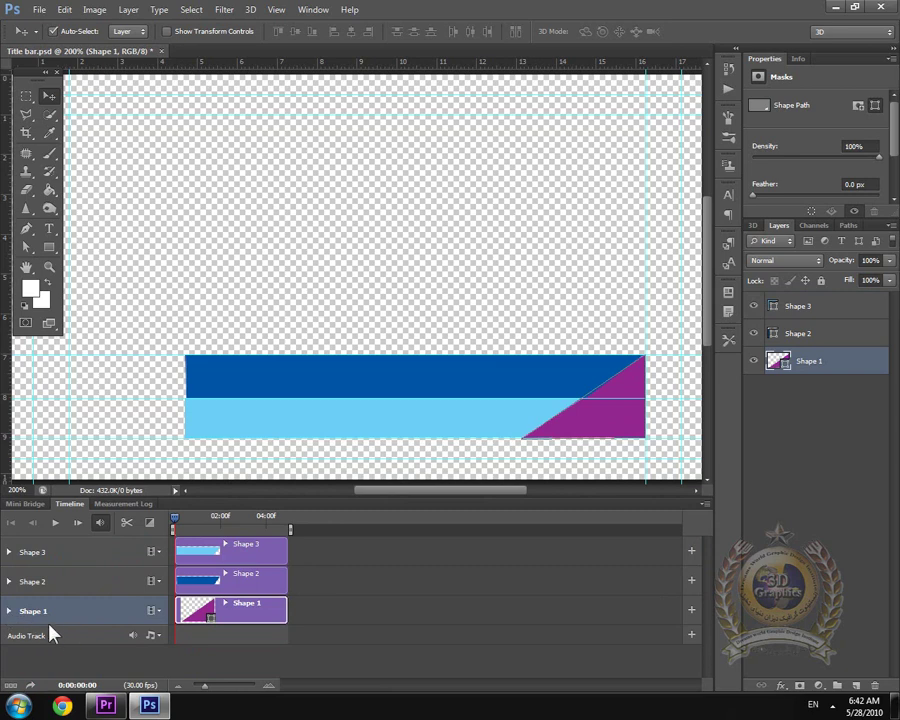
click(9, 611)
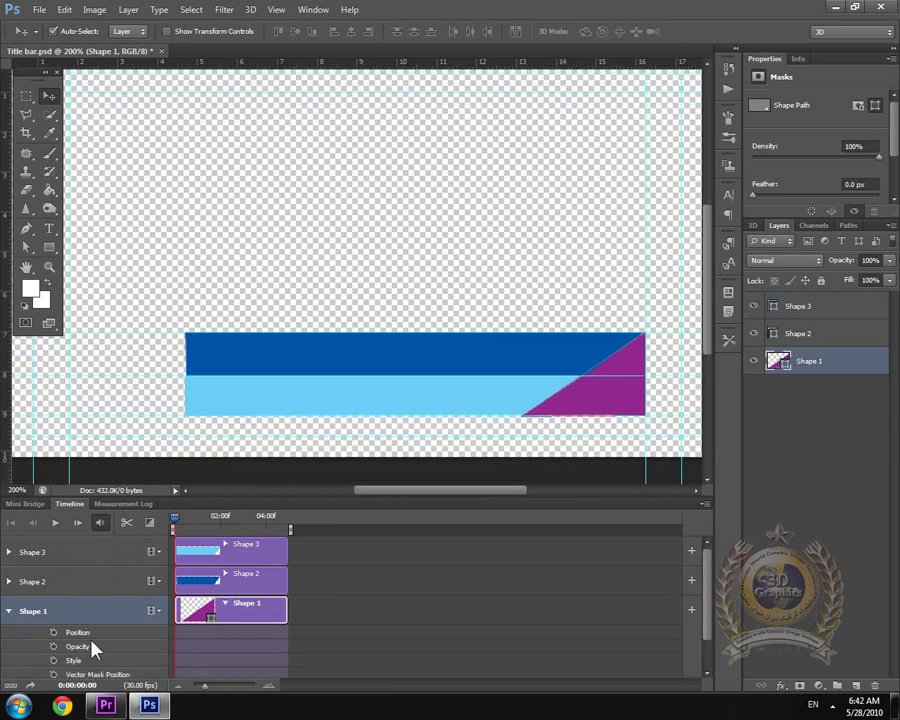
drag(703, 610, 707, 634)
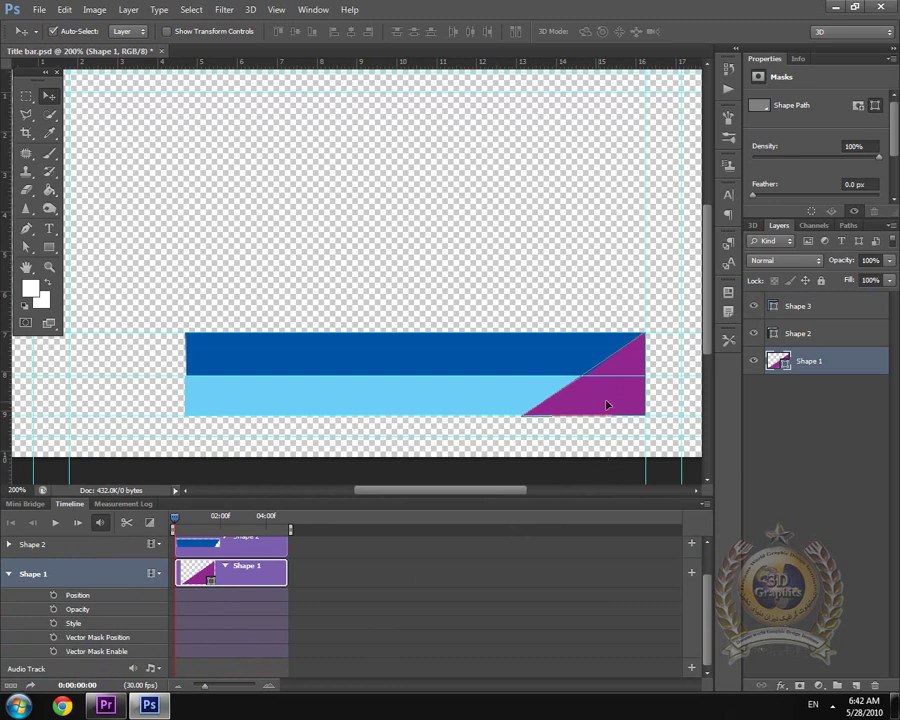
drag(606, 404, 706, 402)
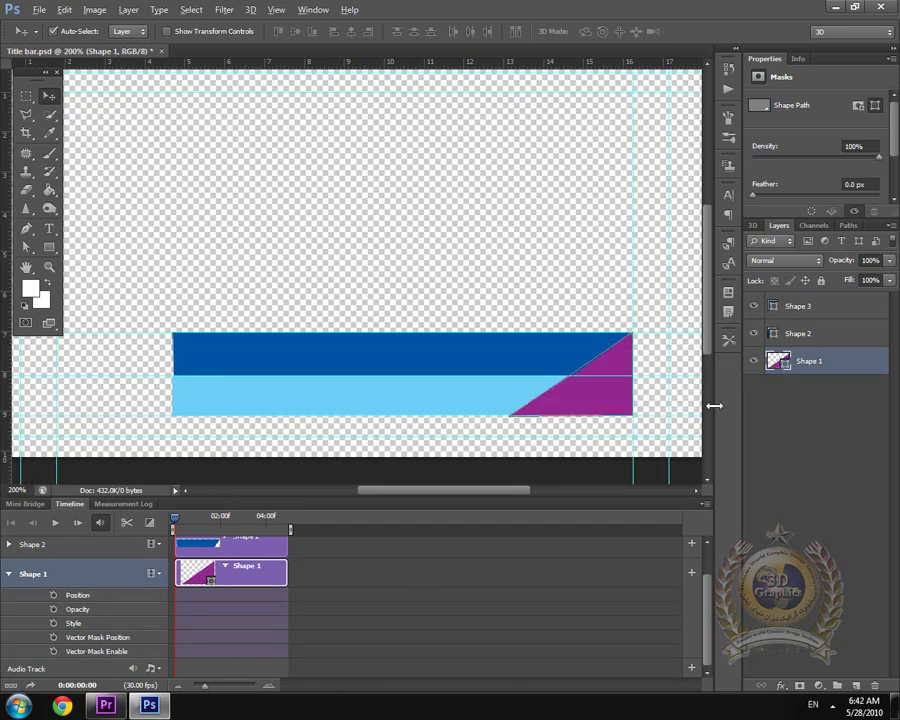
key(ctrl+minus)
drag(497, 360, 591, 355)
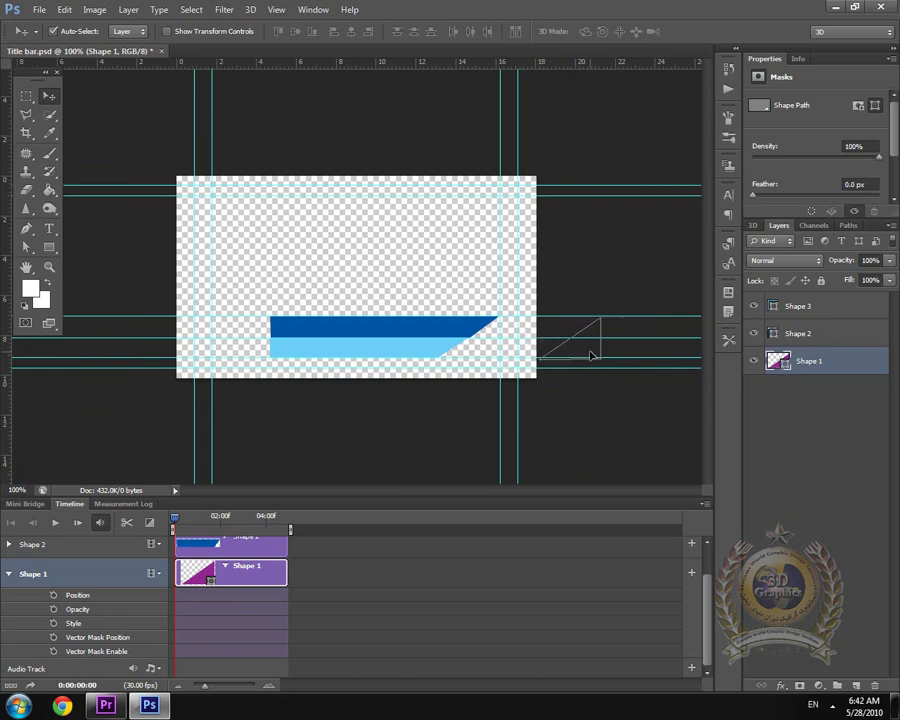
click(54, 637)
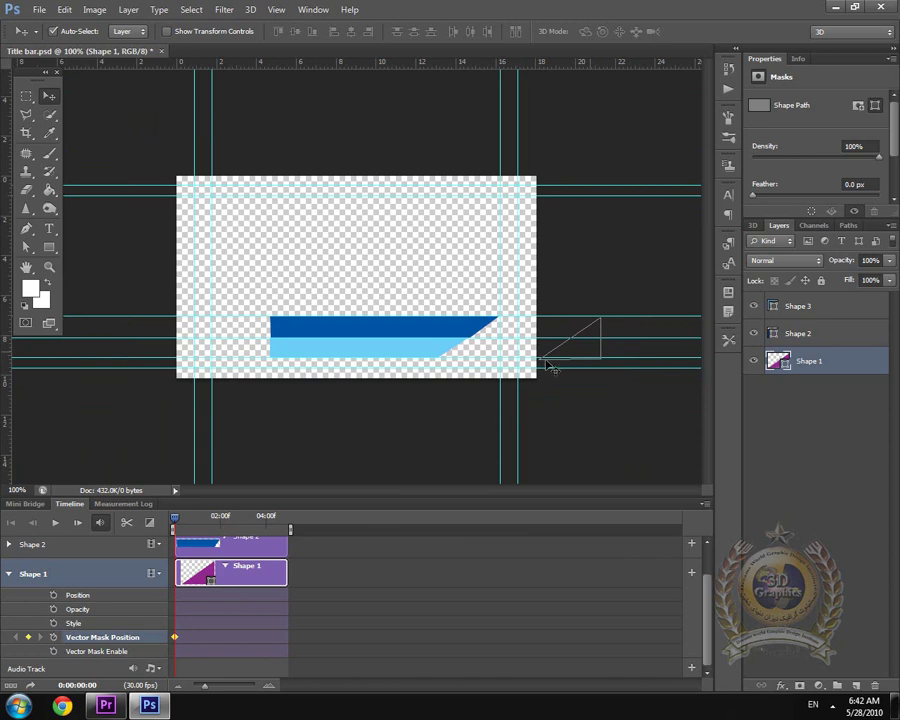
At 0:00:00:20, move the triangle back onto the canvas against the slanted ends of the two bars.
drag(176, 524, 190, 524)
mouse_move(590, 348)
mouse_down()
mouse_move(506, 350)
mouse_move(592, 352)
mouse_up()
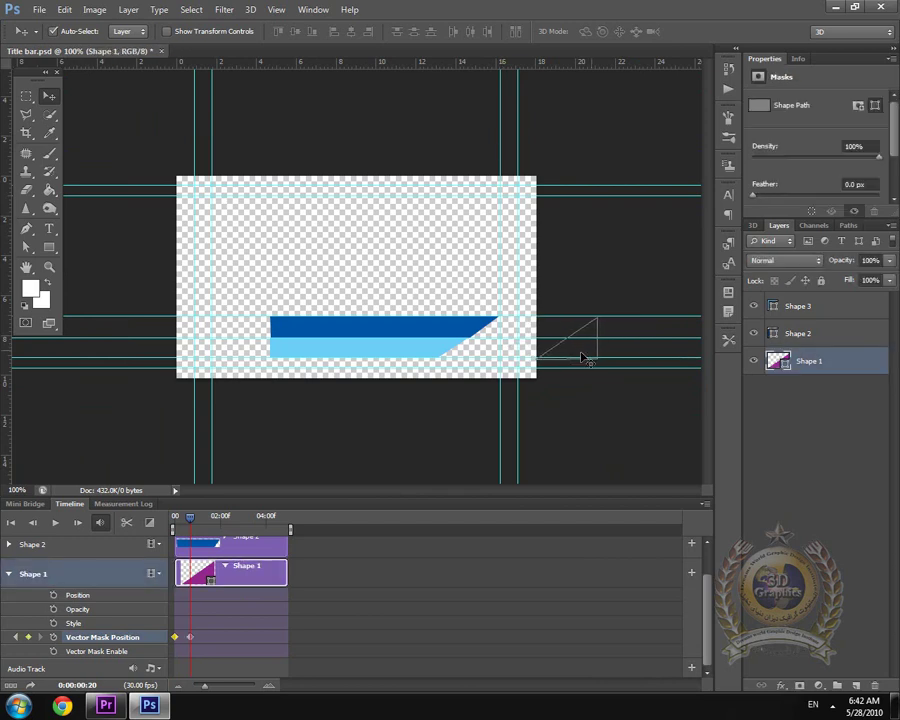
drag(557, 356, 466, 360)
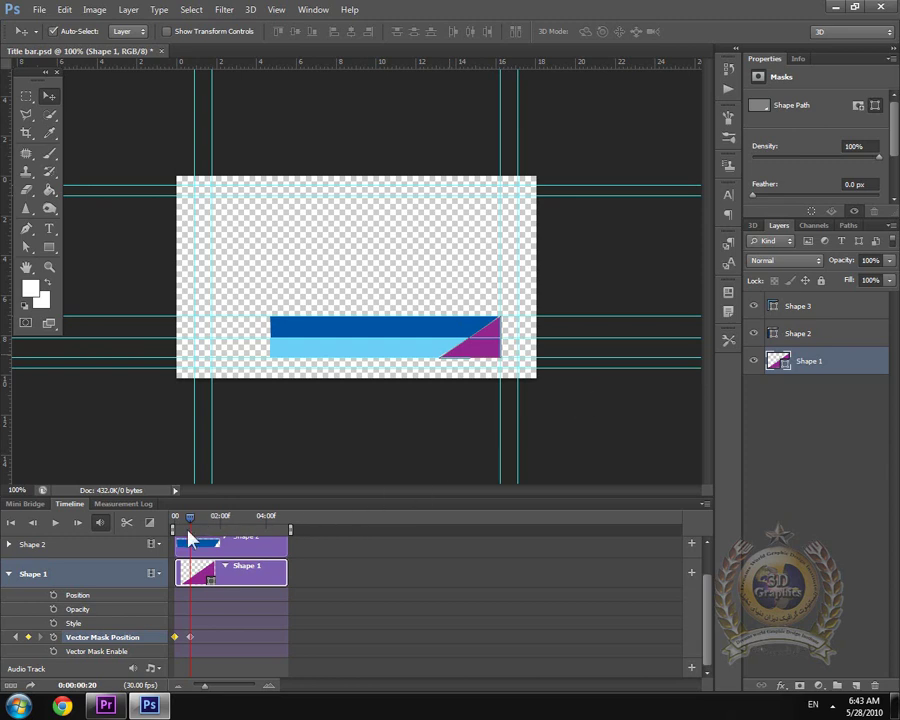
Animate the dark blue bar's Vector Mask Position from off the canvas's left side at 0:00:00:20 to beside the triangle at 0:00:01:11.
click(420, 337)
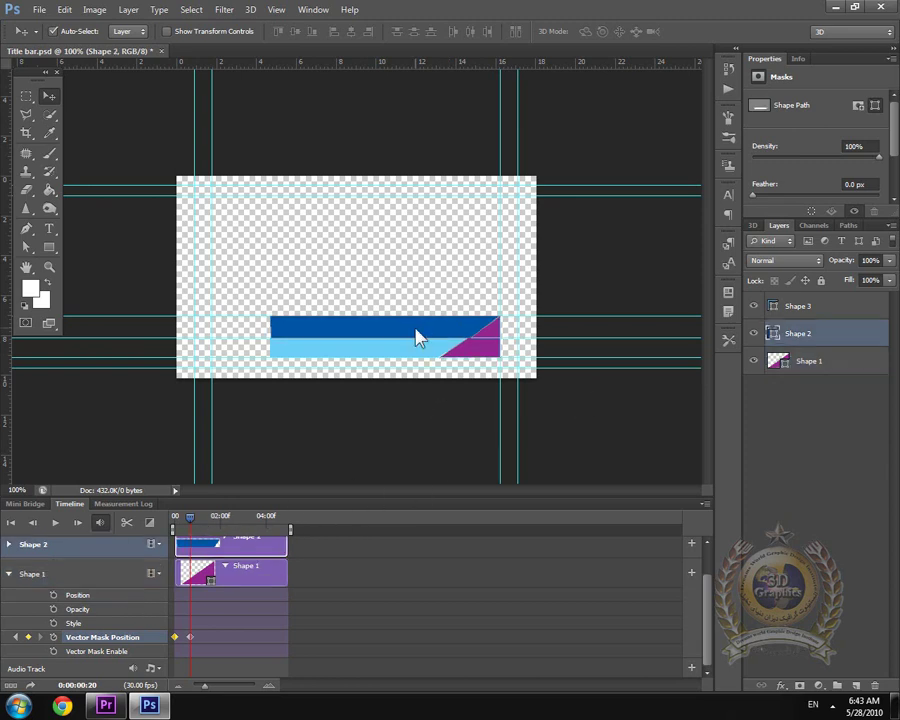
click(9, 544)
click(53, 607)
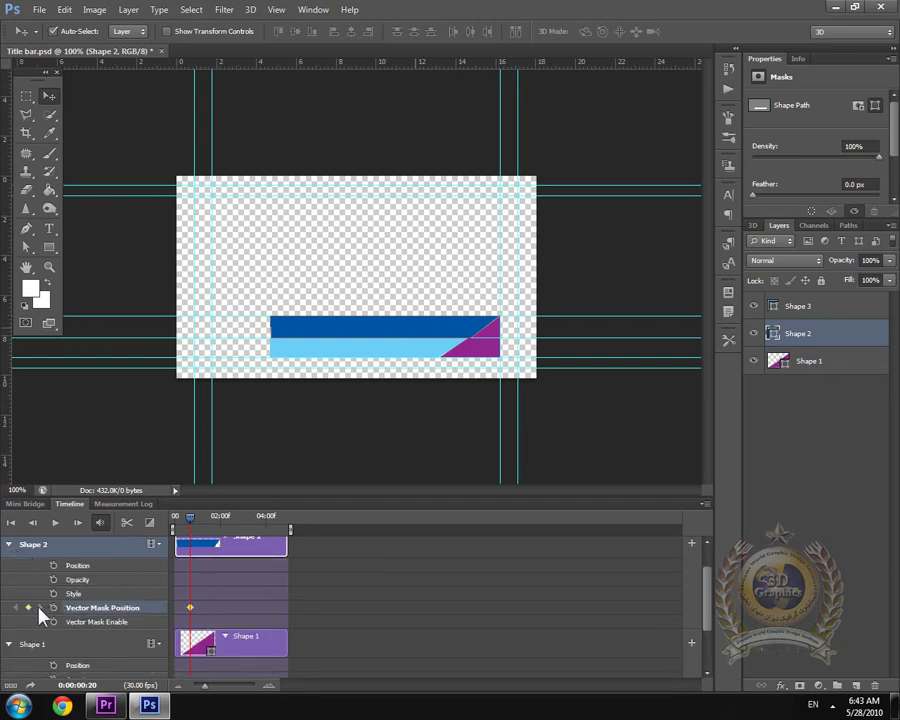
click(54, 608)
drag(392, 331, 96, 334)
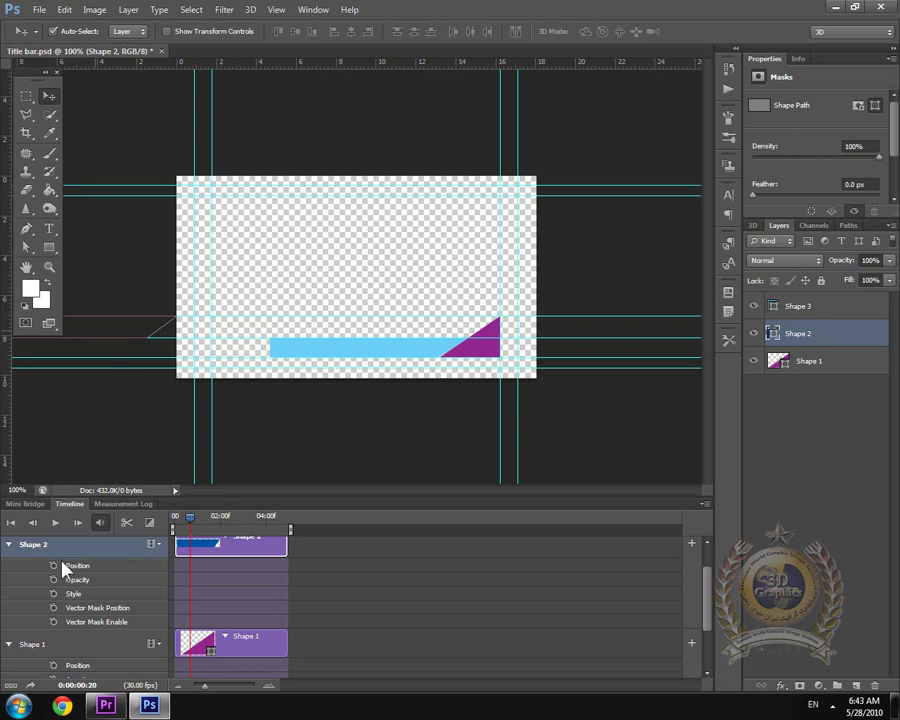
click(53, 607)
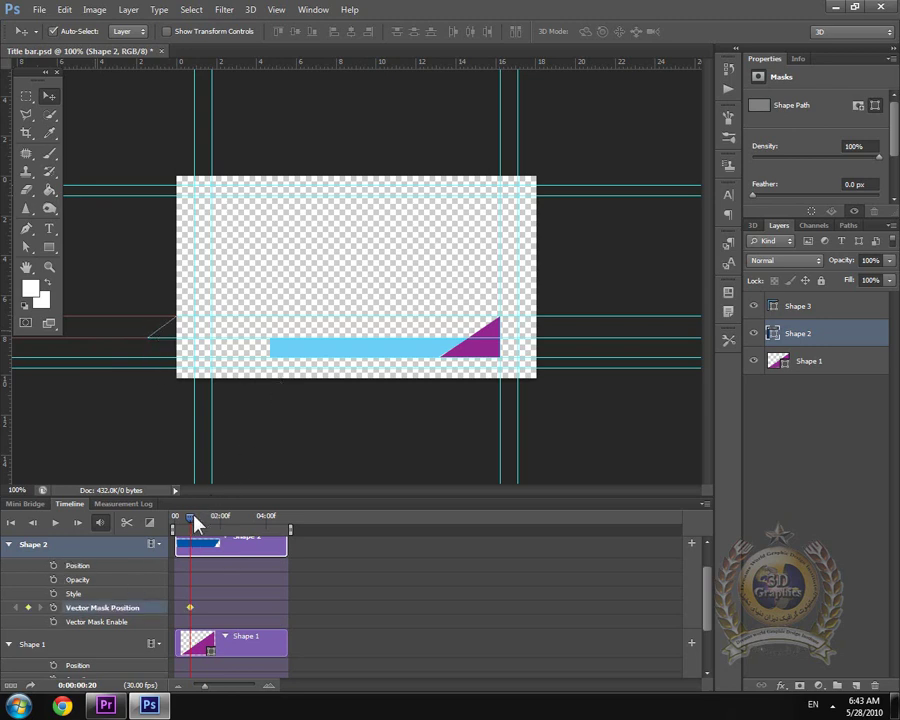
drag(197, 522, 208, 520)
drag(184, 320, 494, 322)
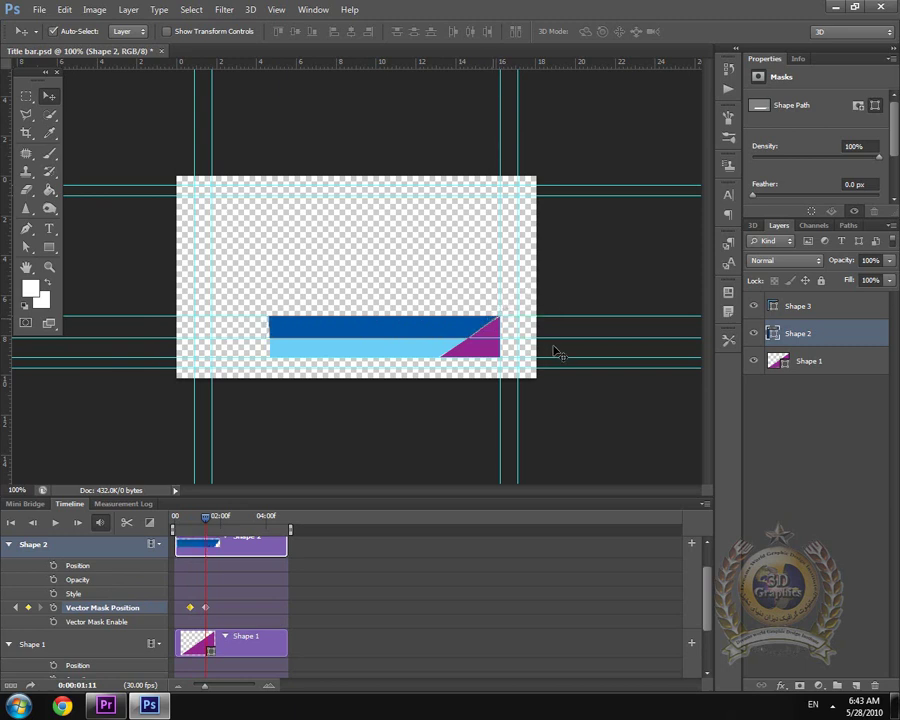
Move the light blue bar off the canvas's left side and set its starting Vector Mask Position keyframe at 0:00:01:11.
click(352, 362)
drag(424, 356, 132, 345)
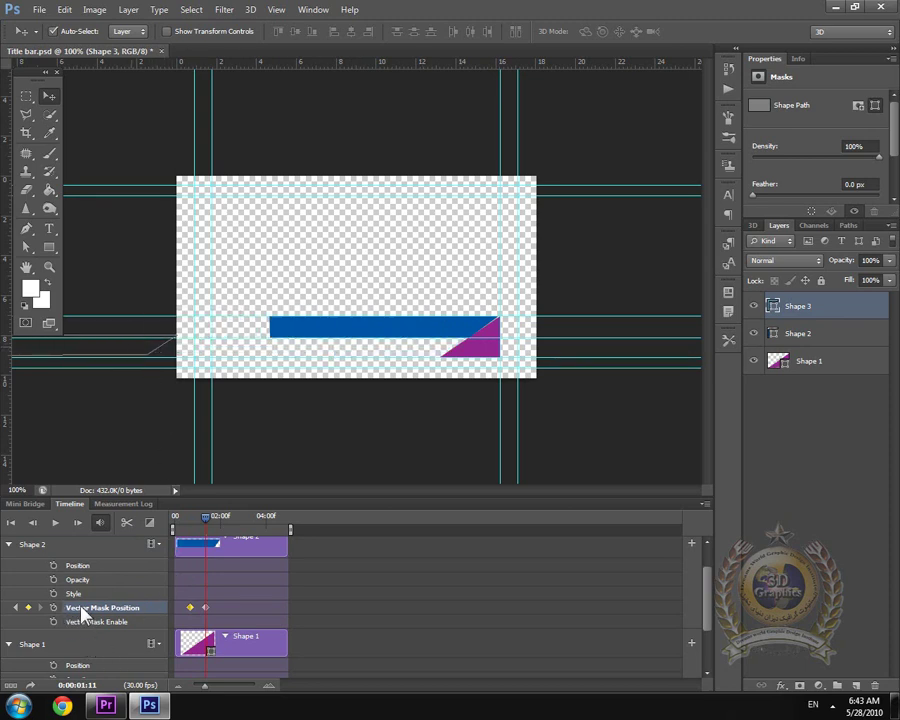
scroll(700, 597, up, 1)
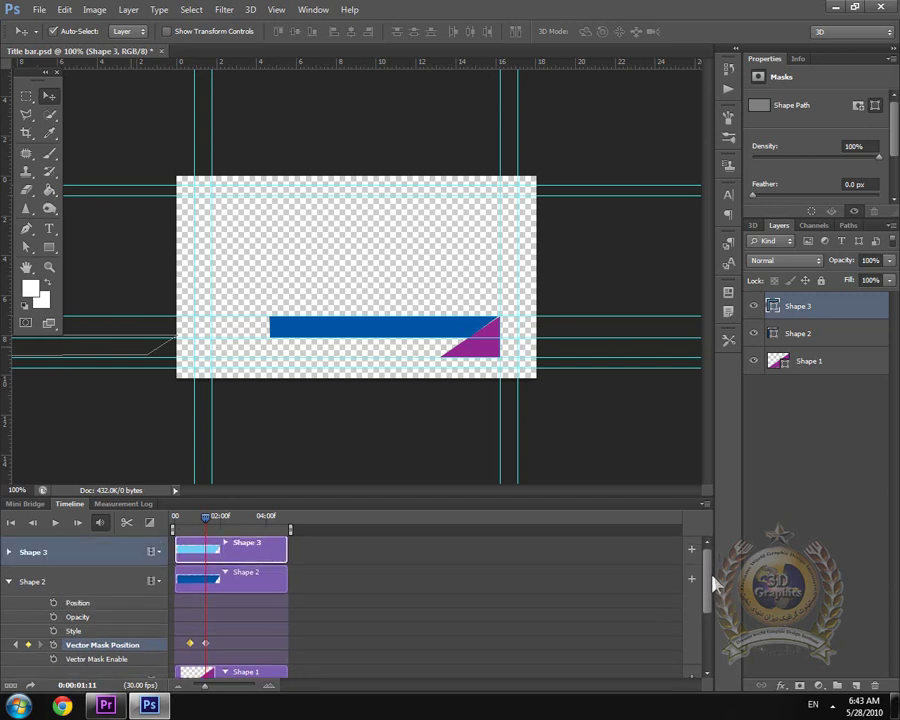
click(8, 552)
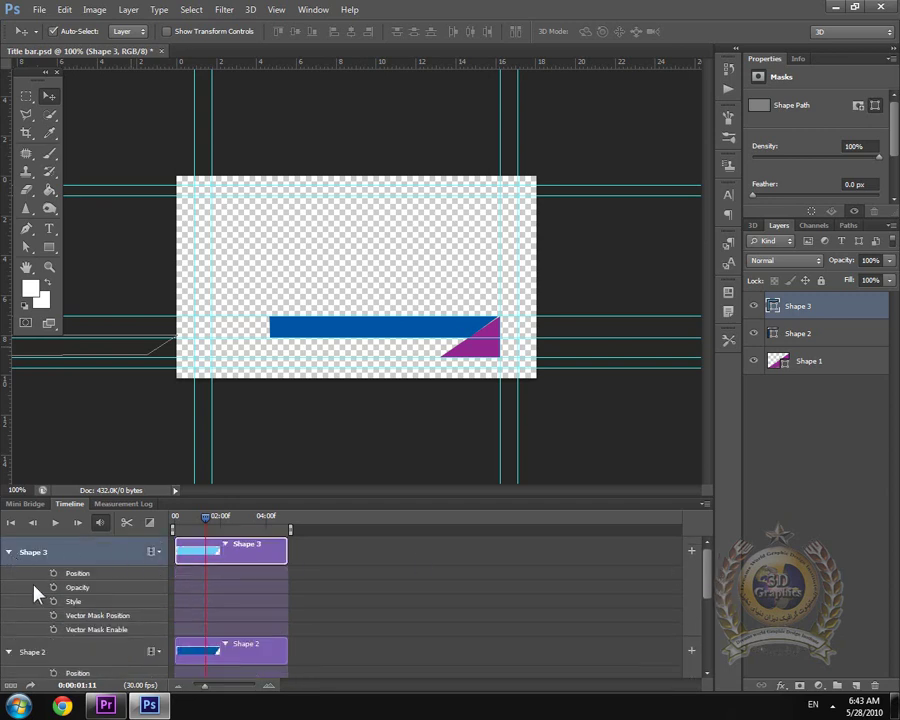
click(55, 616)
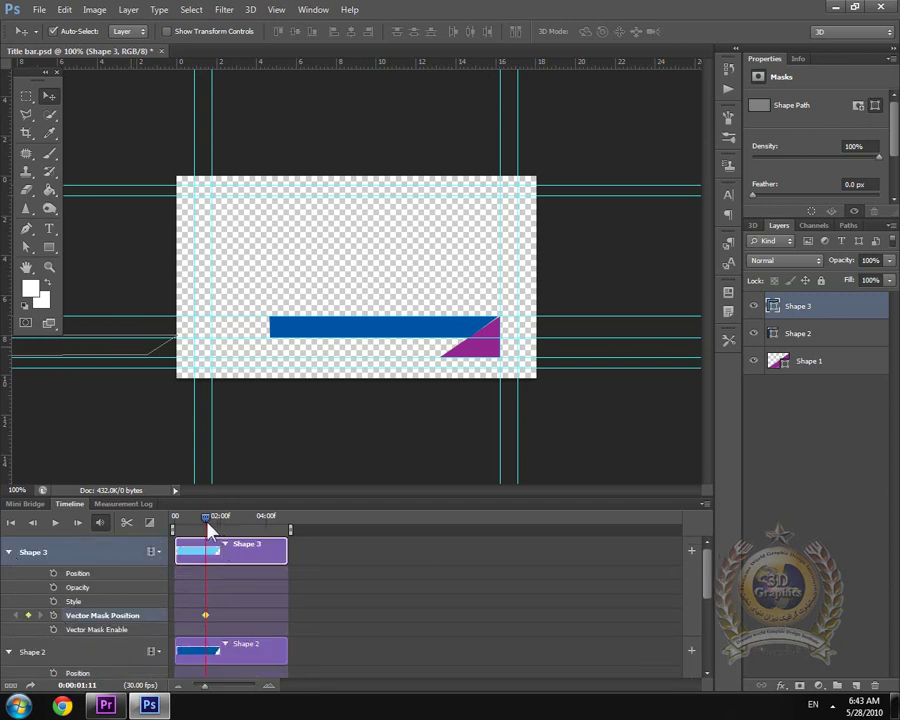
At 0:00:02:07, move the light blue bar back under the dark blue bar against the triangle, and scrub back to the start.
drag(214, 522, 222, 522)
drag(164, 344, 490, 347)
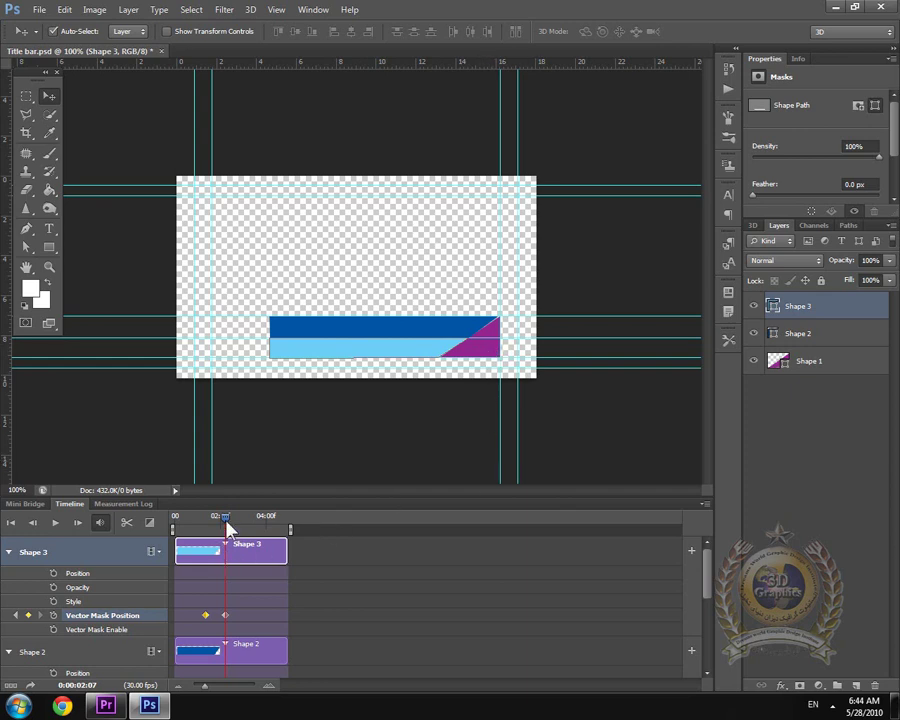
drag(219, 518, 152, 528)
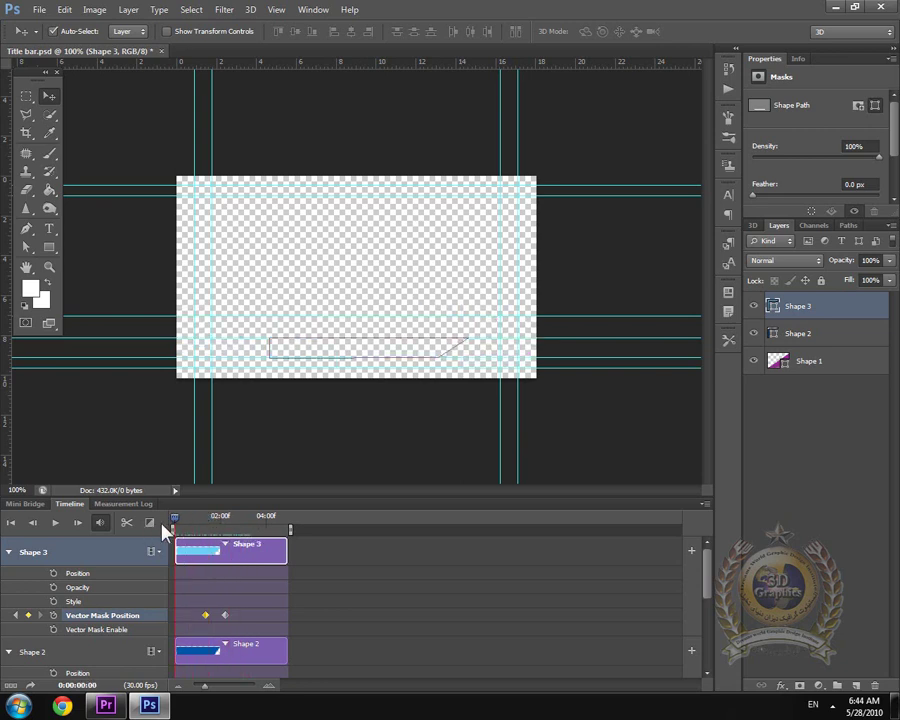
Convert the document to 32 Bits/Channel without merging the layers, and scrub the animation to 0:00:01:00.
click(94, 11)
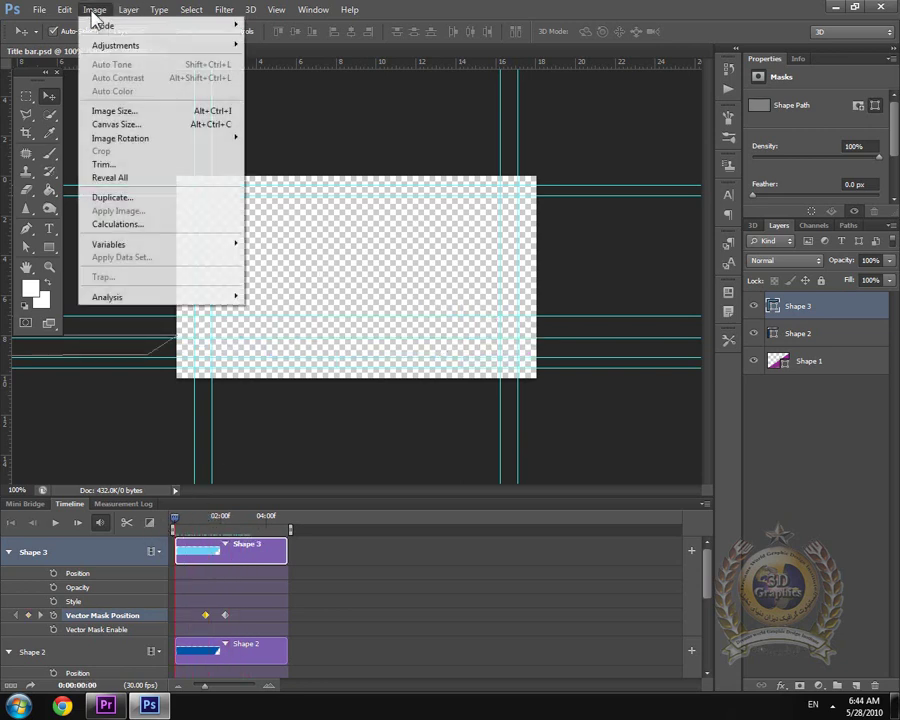
mouse_move(103, 30)
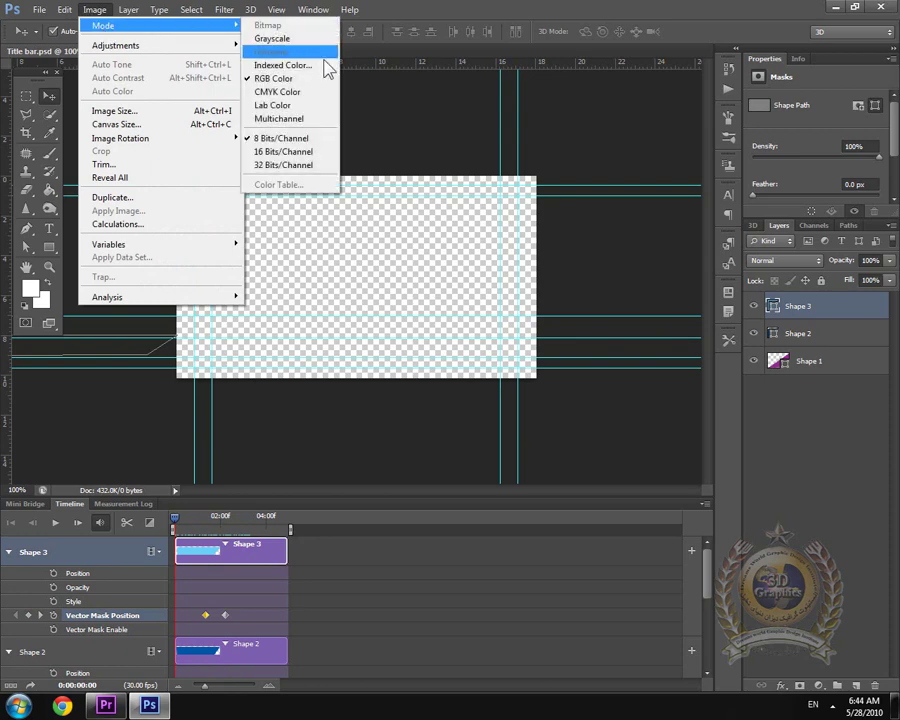
click(270, 166)
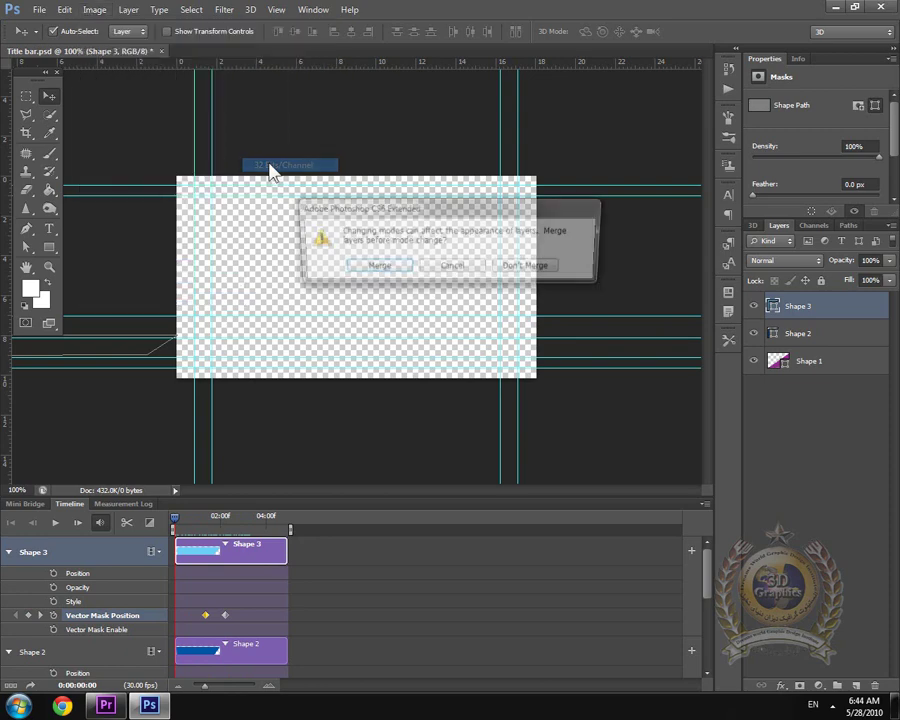
click(528, 268)
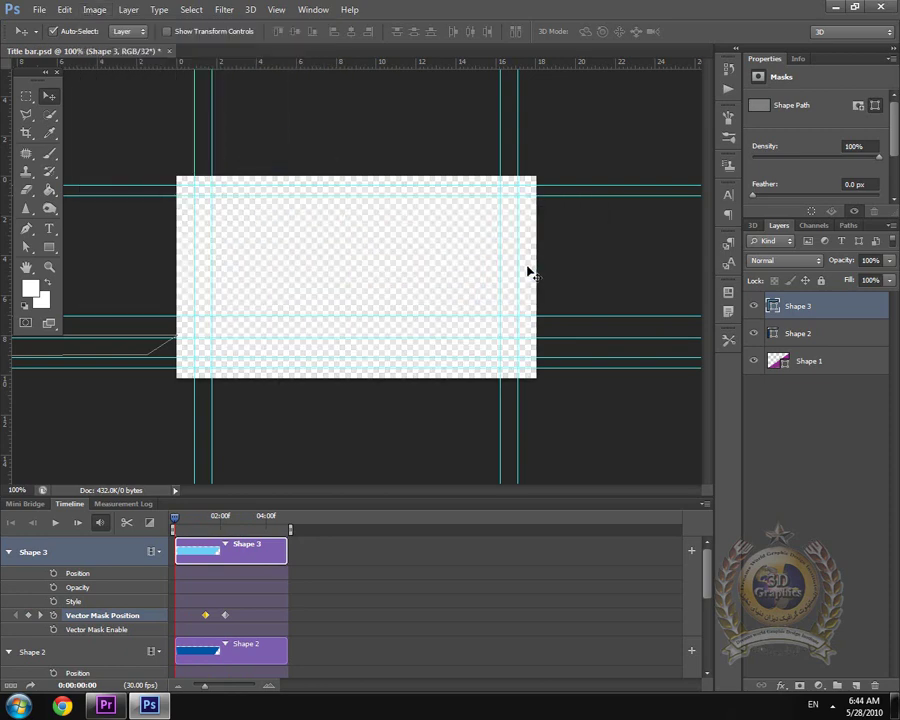
mouse_move(191, 522)
mouse_down()
mouse_move(180, 524)
mouse_move(245, 520)
mouse_move(171, 522)
mouse_move(231, 522)
mouse_move(196, 523)
mouse_up()
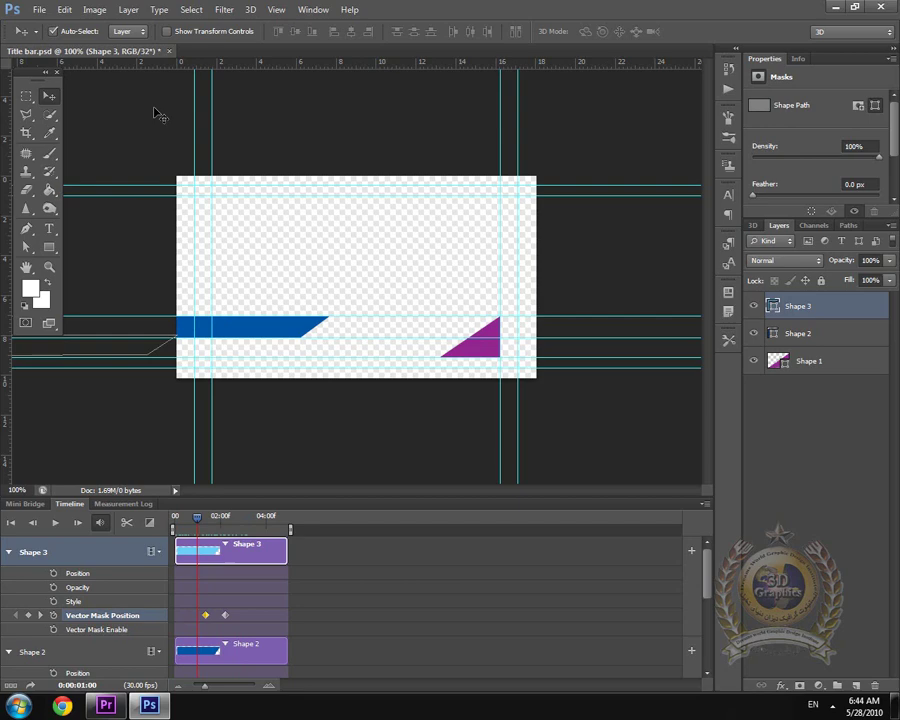
Open the video rendering settings for the title bar and set the output format to H.264.
click(94, 10)
mouse_move(160, 25)
click(36, 12)
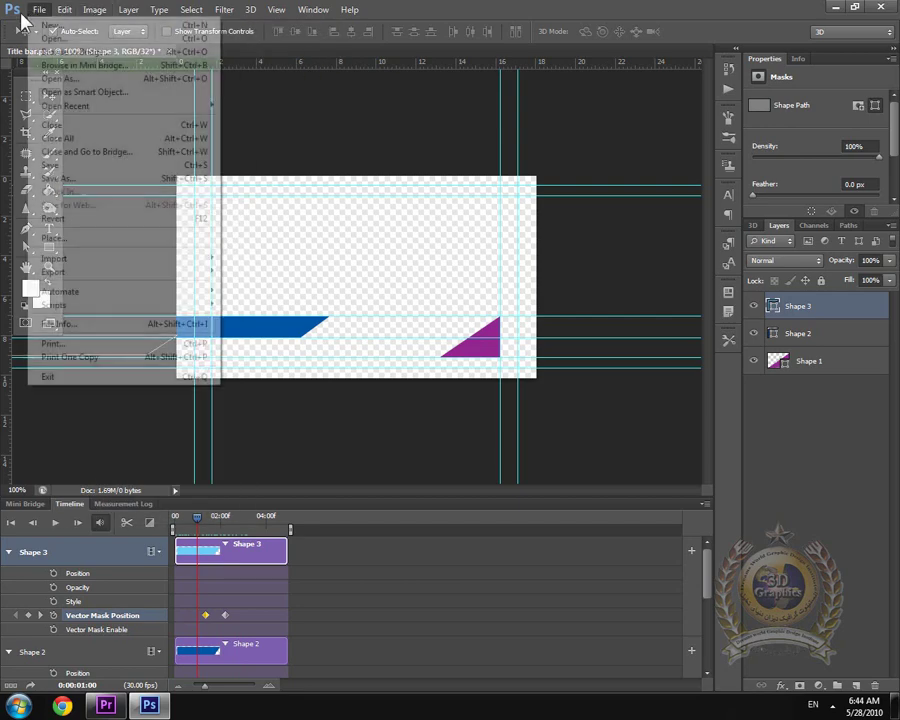
mouse_move(202, 279)
click(290, 298)
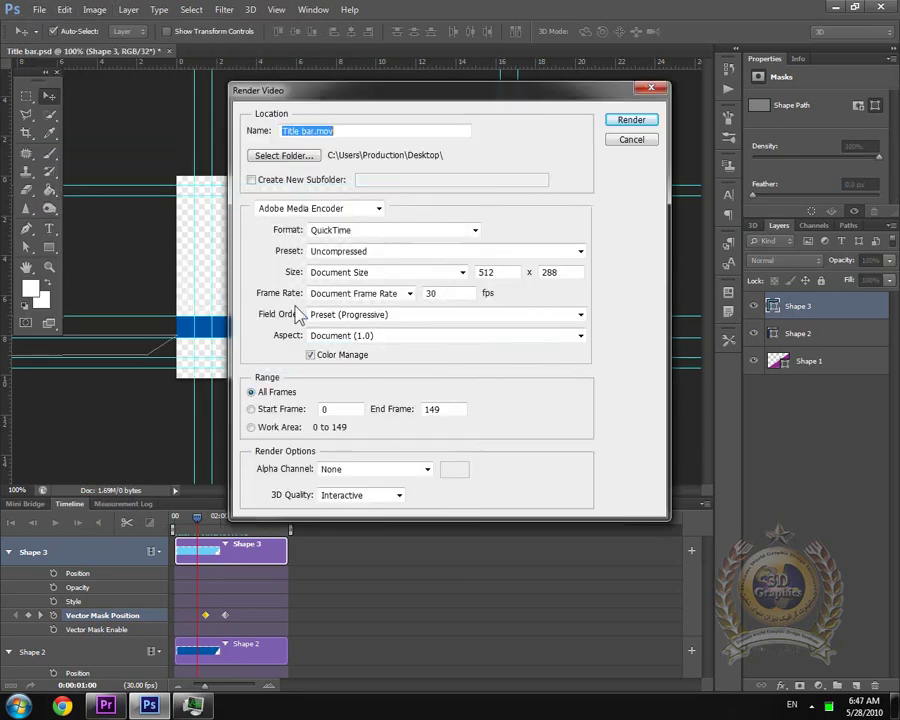
click(447, 232)
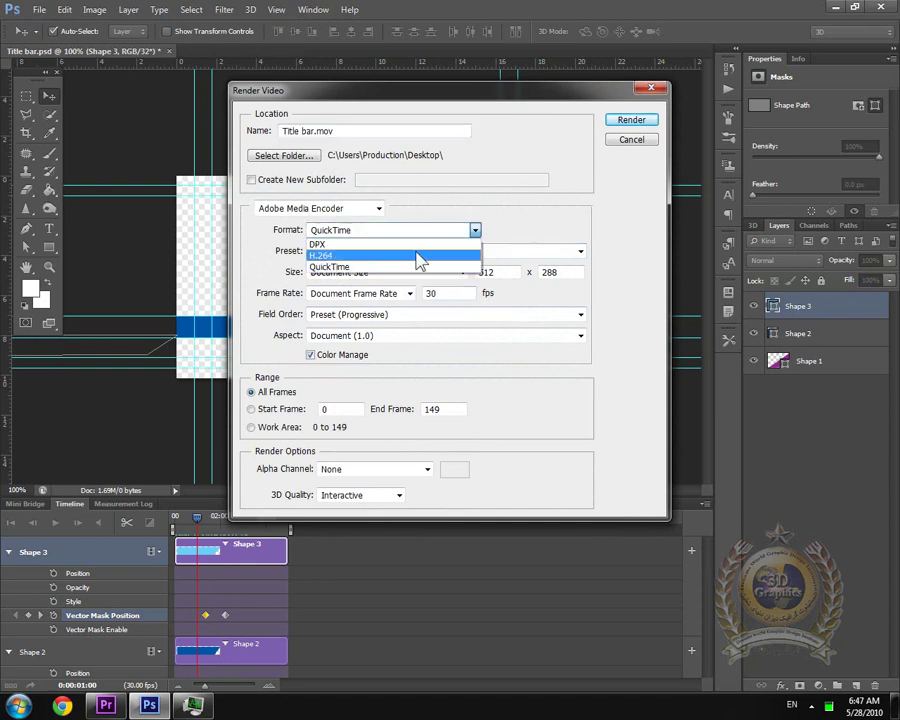
click(418, 256)
Look through the H.264 presets, try the DPX format and set the format back to H.264.
click(440, 251)
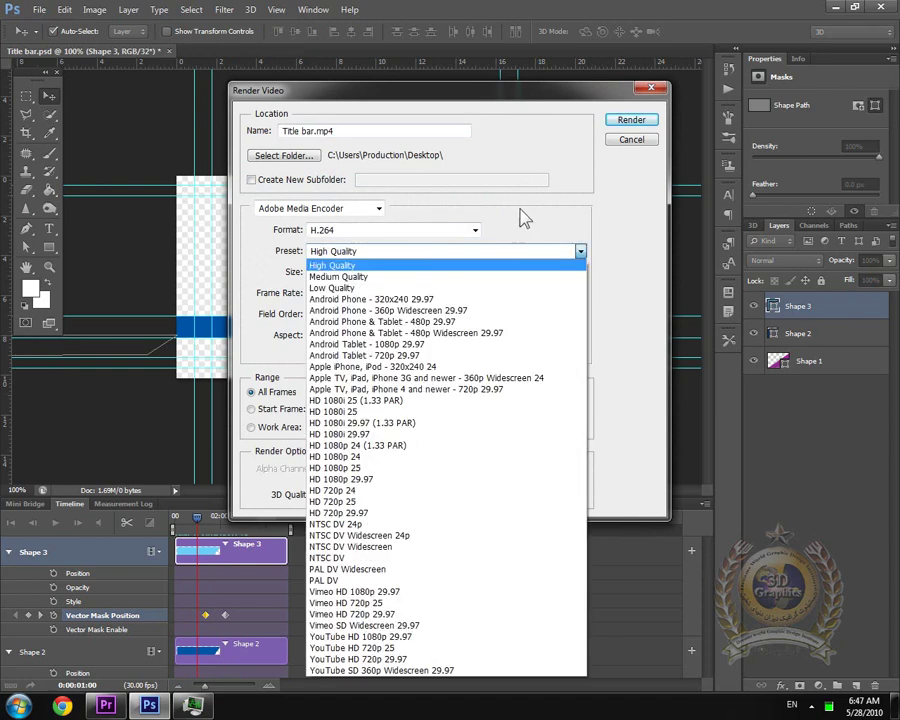
click(520, 216)
click(430, 231)
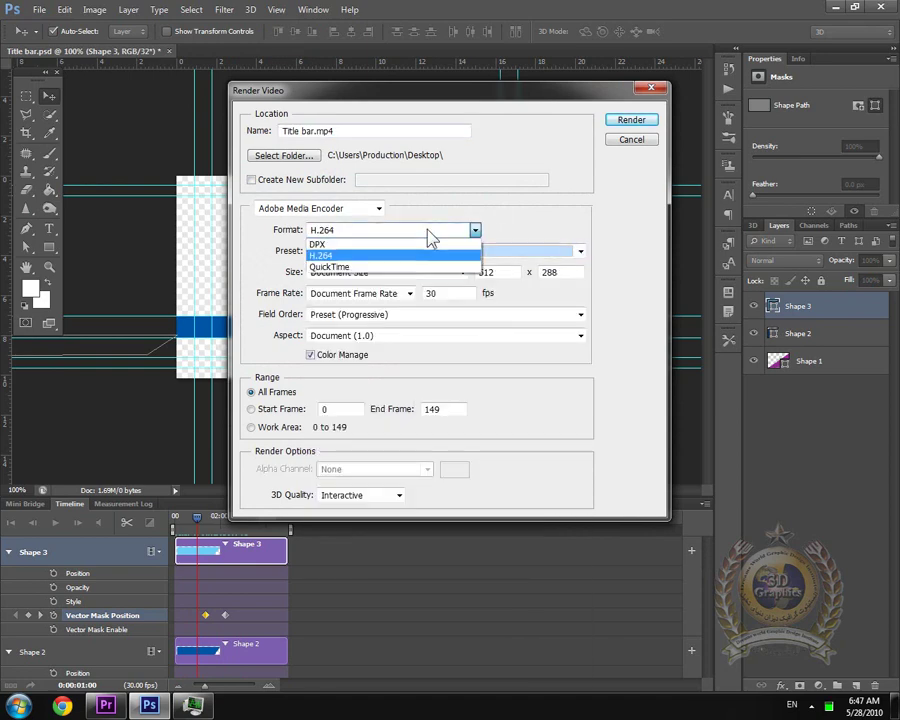
click(428, 243)
click(428, 231)
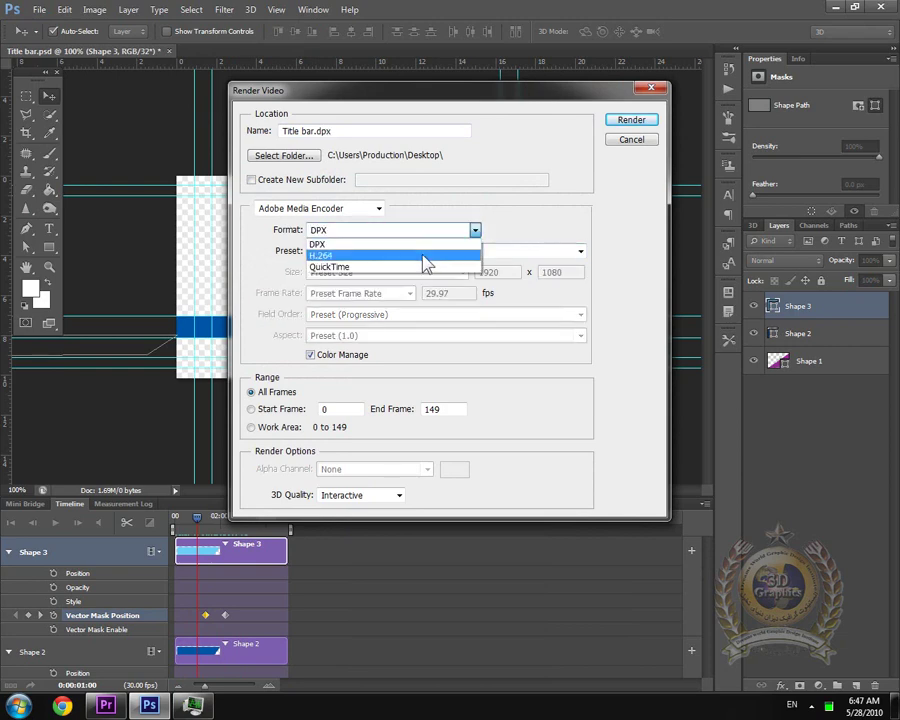
click(426, 253)
Render all frames as Title bar.mp4 to the Desktop with the PAL DV Widescreen preset.
click(428, 252)
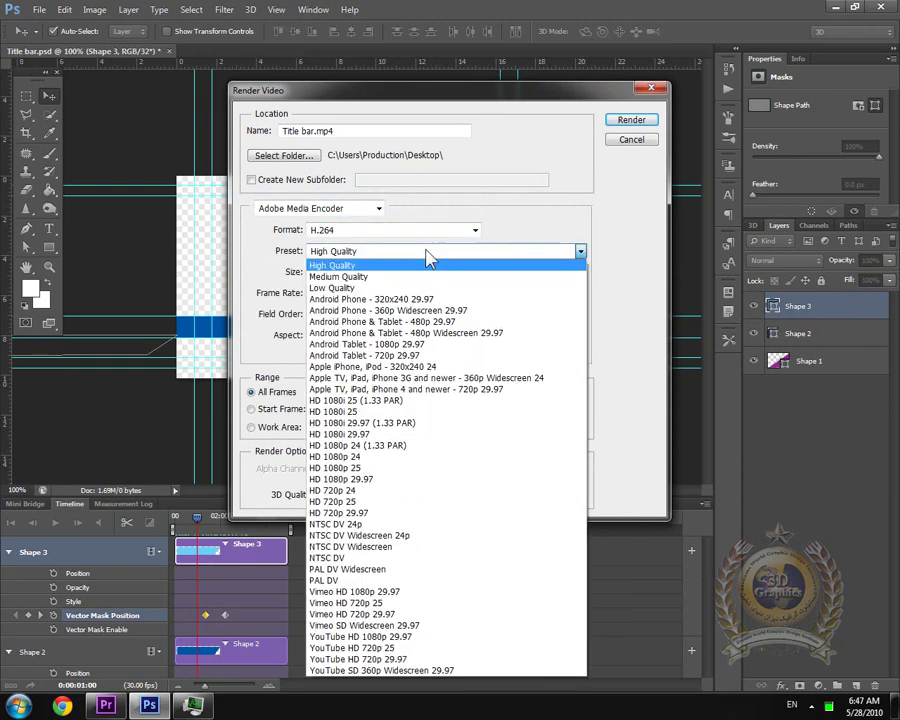
click(362, 581)
mouse_move(427, 95)
mouse_down()
mouse_move(492, 625)
mouse_move(454, 80)
mouse_move(431, 73)
mouse_up()
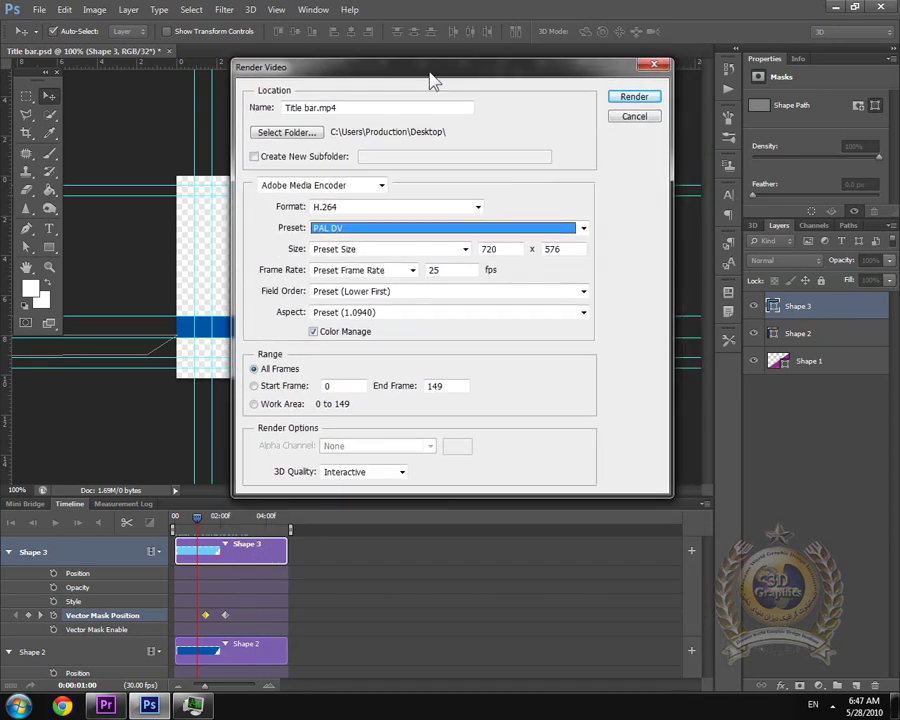
click(440, 229)
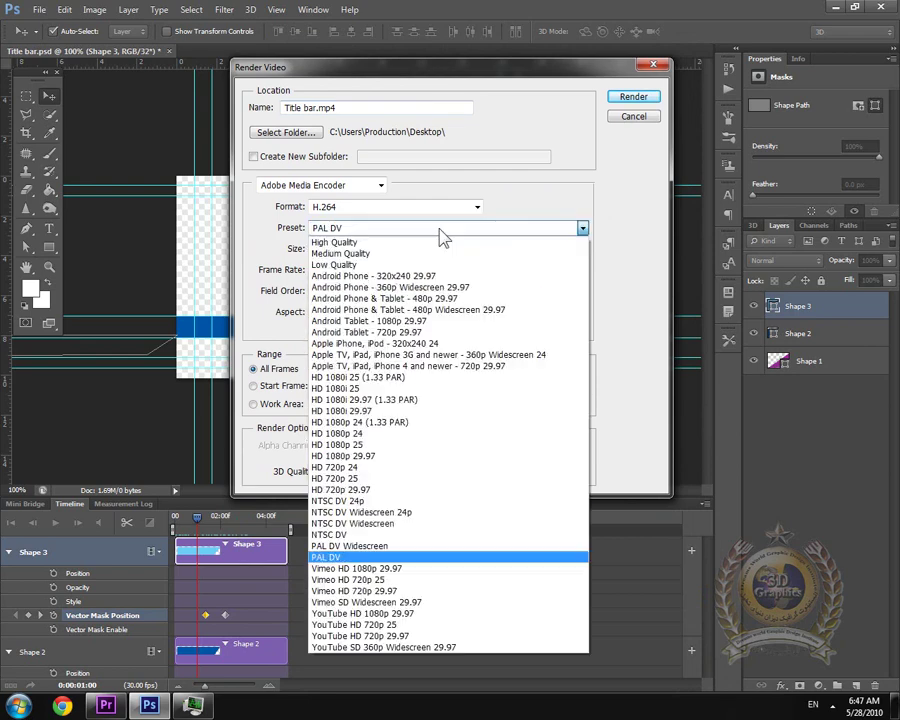
click(378, 546)
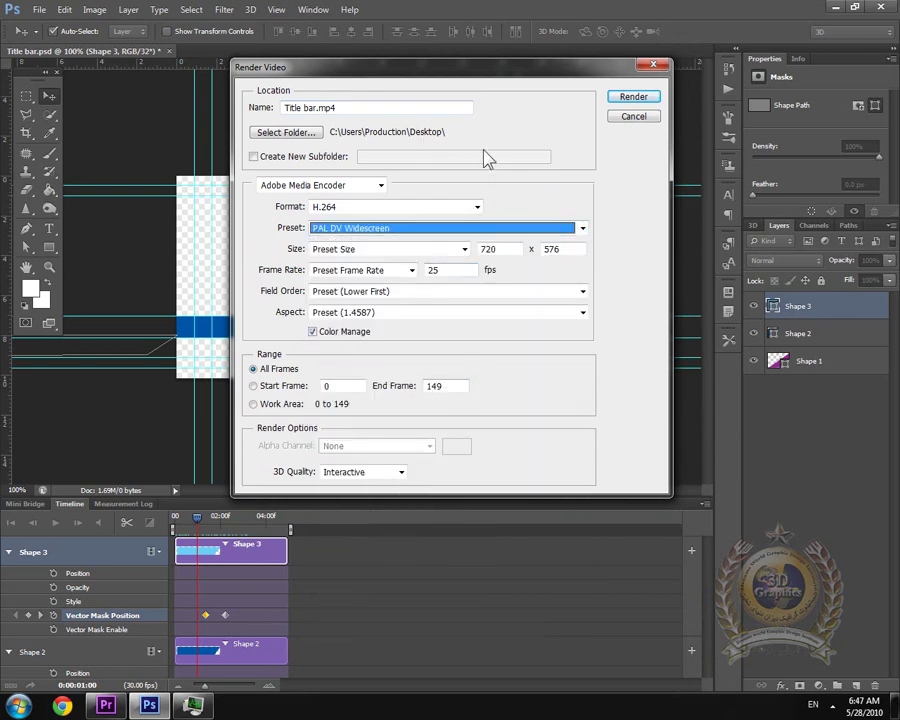
click(632, 97)
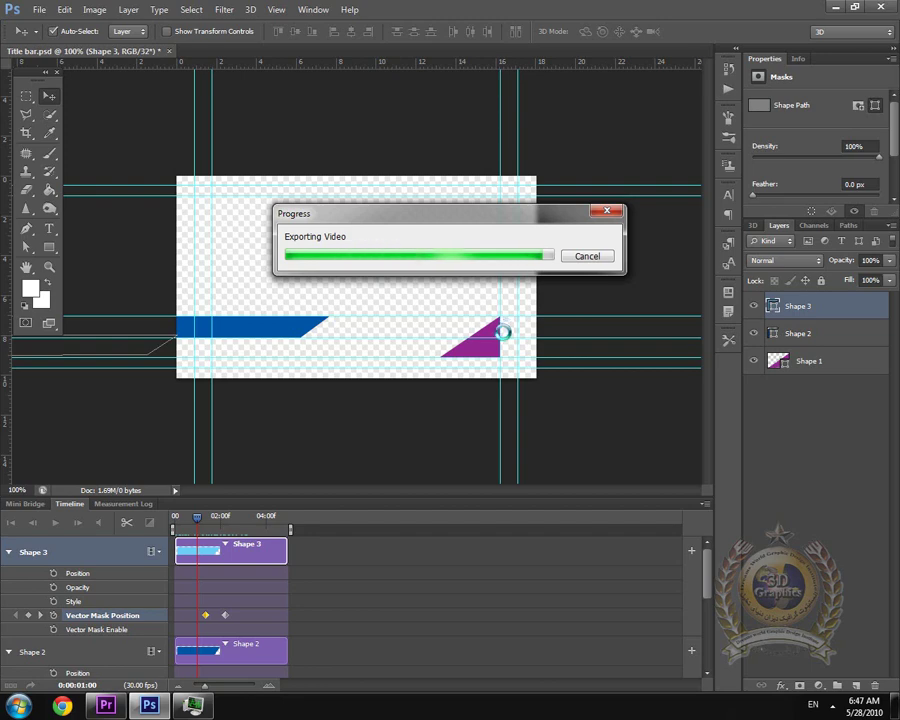
Switch to Premiere Pro and import the rendered Title bar.mp4 from the Desktop into the project.
click(833, 8)
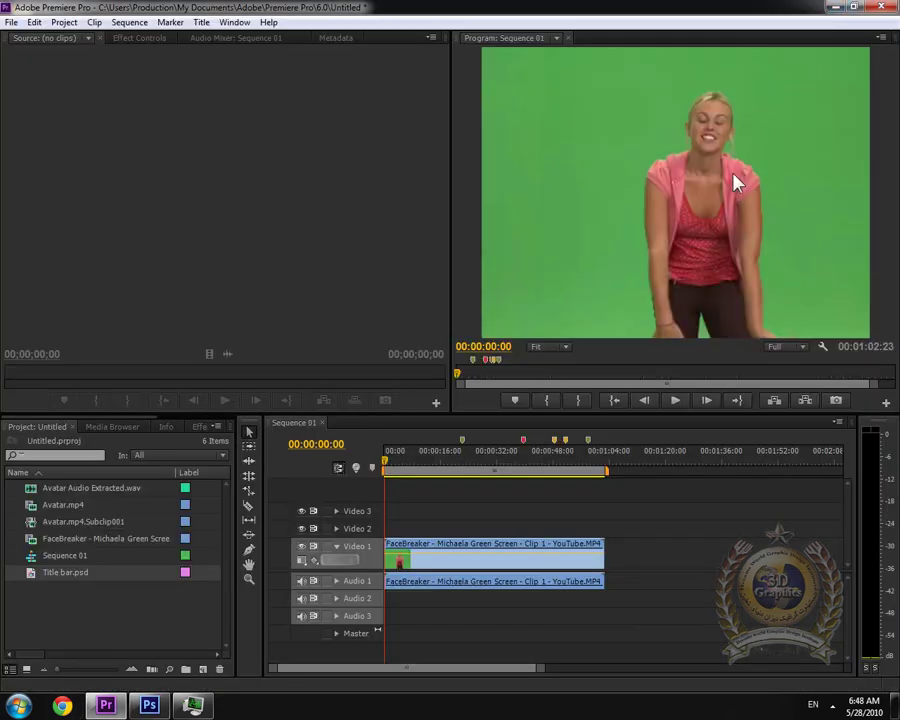
double_click(122, 594)
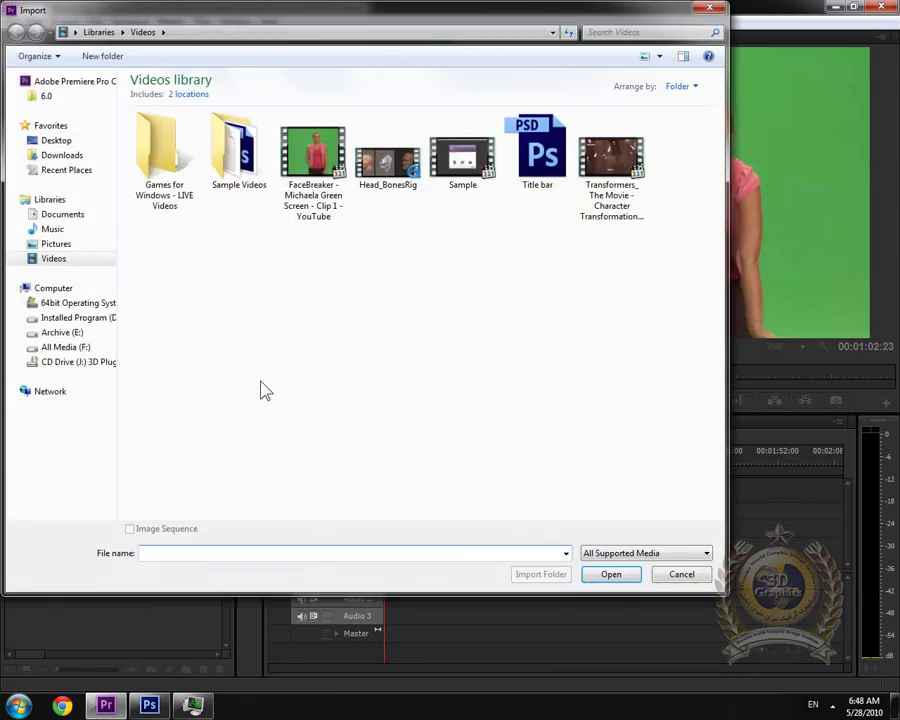
click(60, 140)
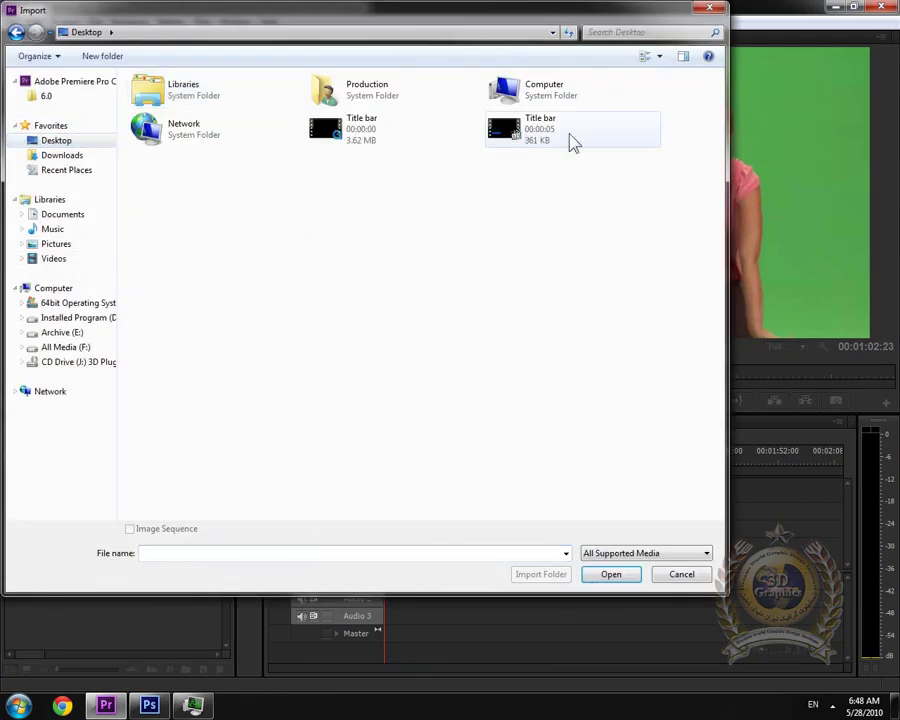
double_click(538, 143)
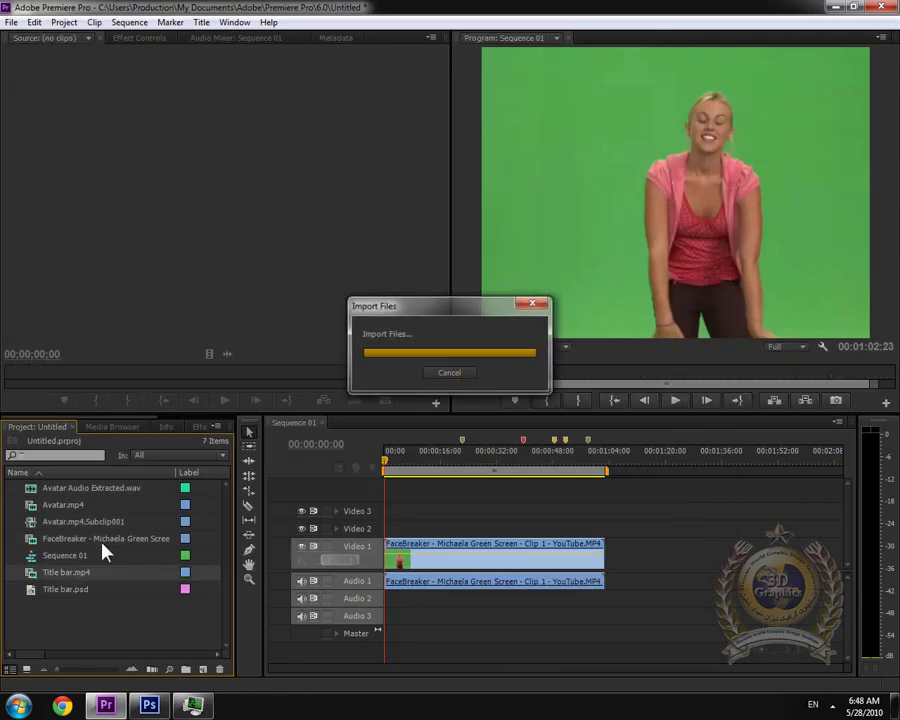
Place Title bar.mp4 on Video 2 at the start of the sequence and preview it at 00:00:01:12.
drag(244, 566, 392, 526)
click(392, 472)
mouse_move(392, 472)
mouse_down()
mouse_move(400, 472)
mouse_move(390, 472)
mouse_up()
Apply Scale to Frame Size to the title bar clip on Video 2 and preview its animation up to 00:00:02:18.
right_click(389, 524)
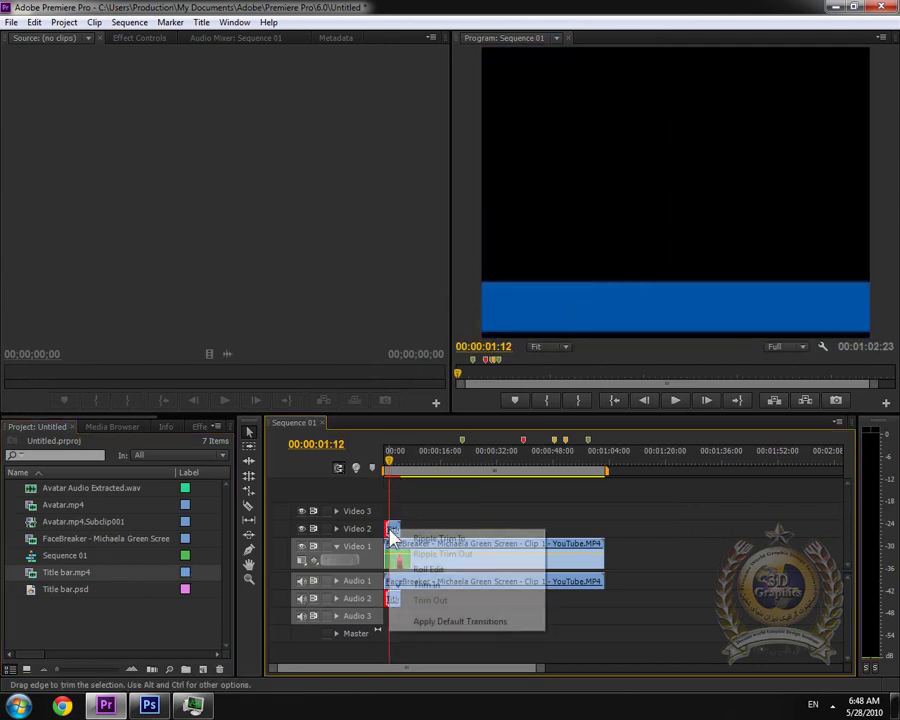
key(Escape)
right_click(396, 533)
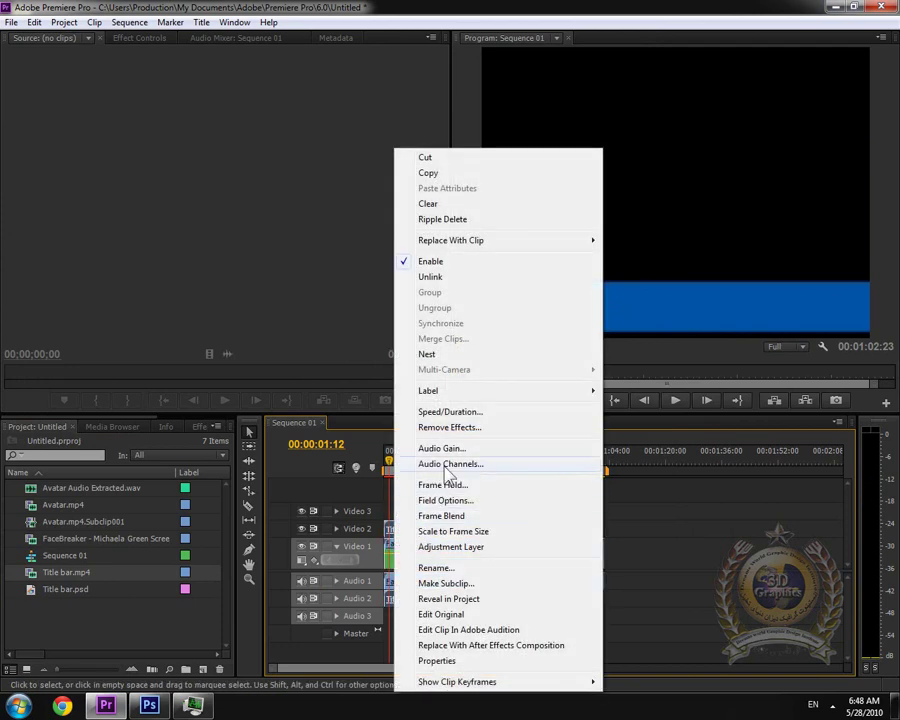
click(440, 531)
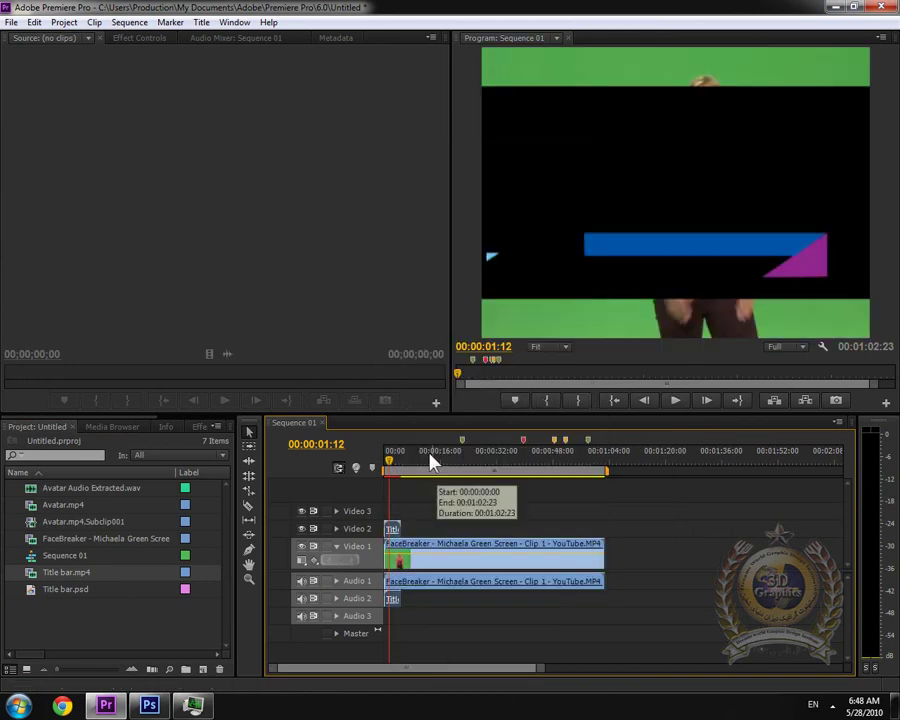
drag(394, 467, 400, 472)
drag(391, 467, 396, 467)
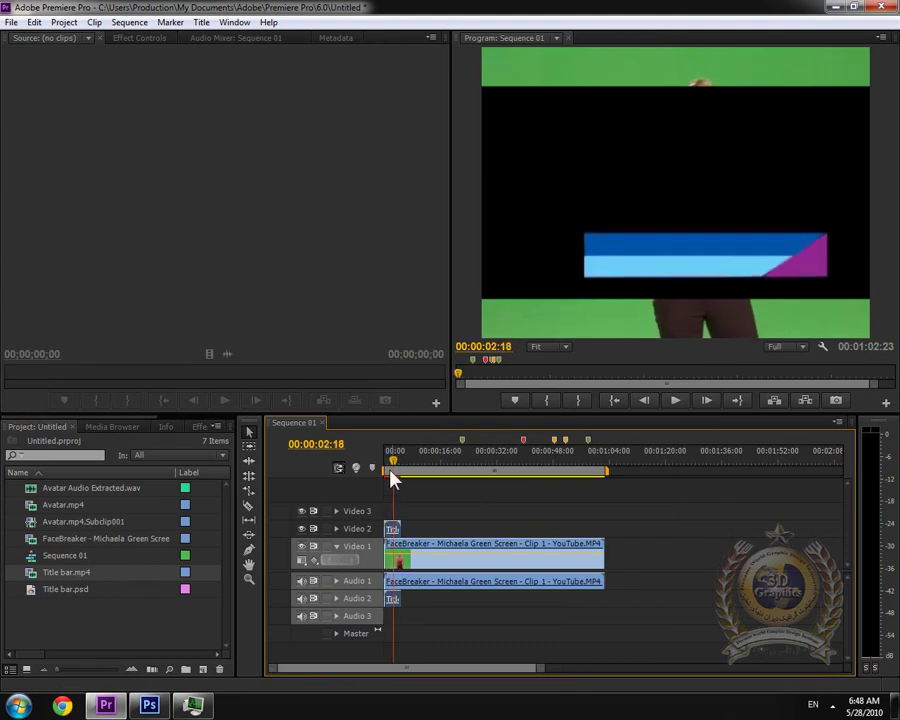
Find the Color Key effect, apply it to the title bar clip on Video 2 and open the clip's effect settings.
click(200, 427)
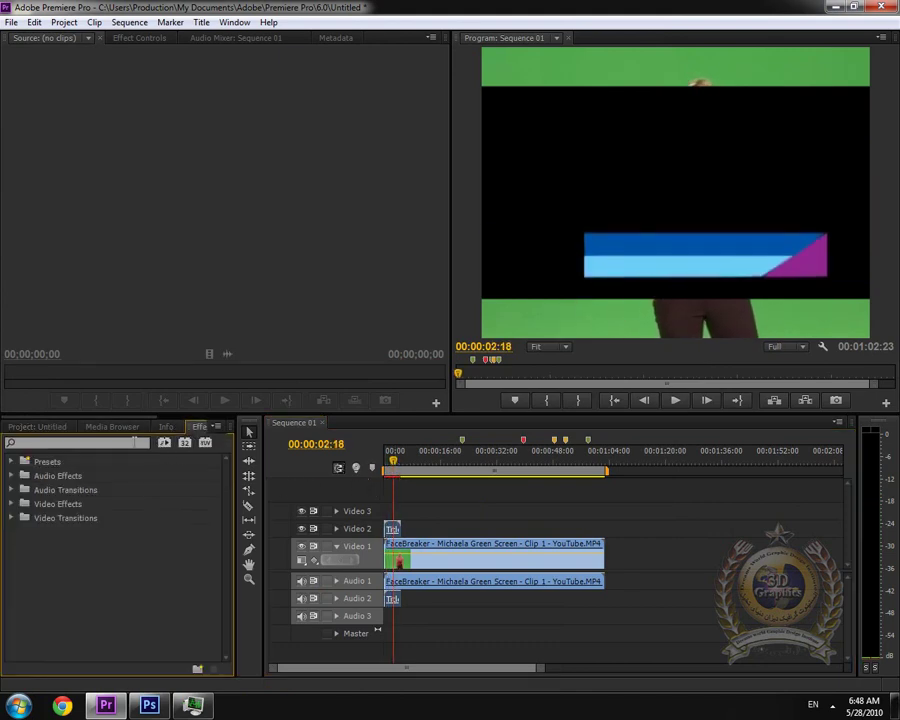
click(135, 442)
text(col)
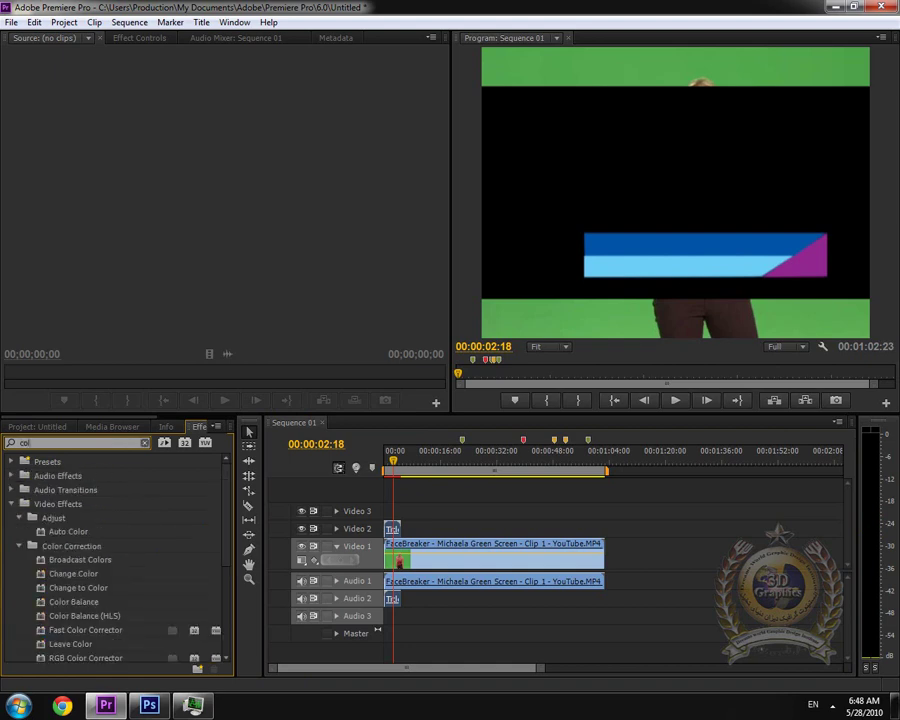
text(or ke)
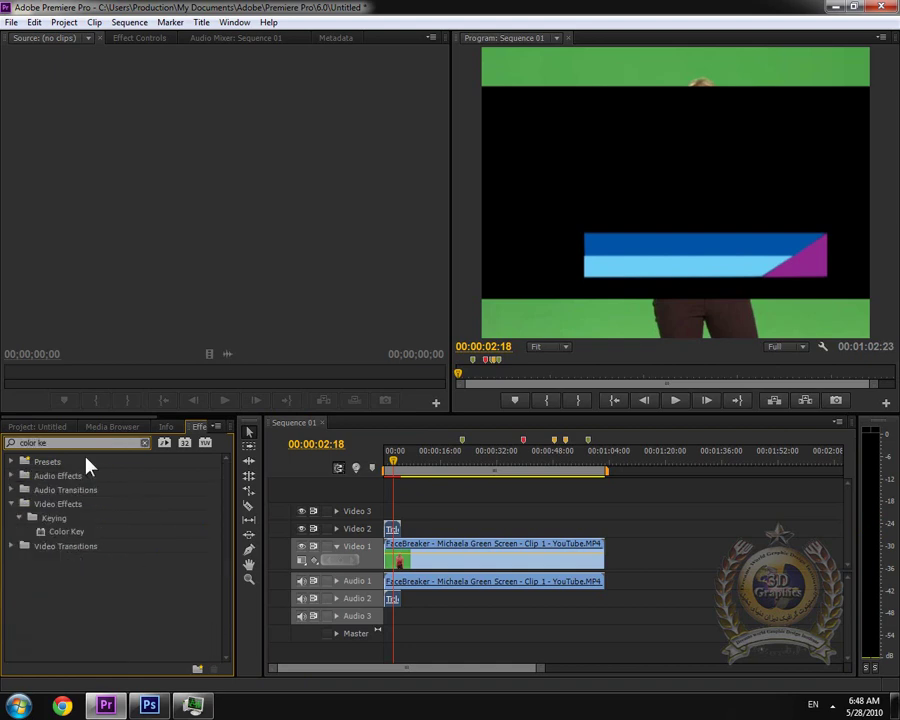
drag(50, 537, 394, 532)
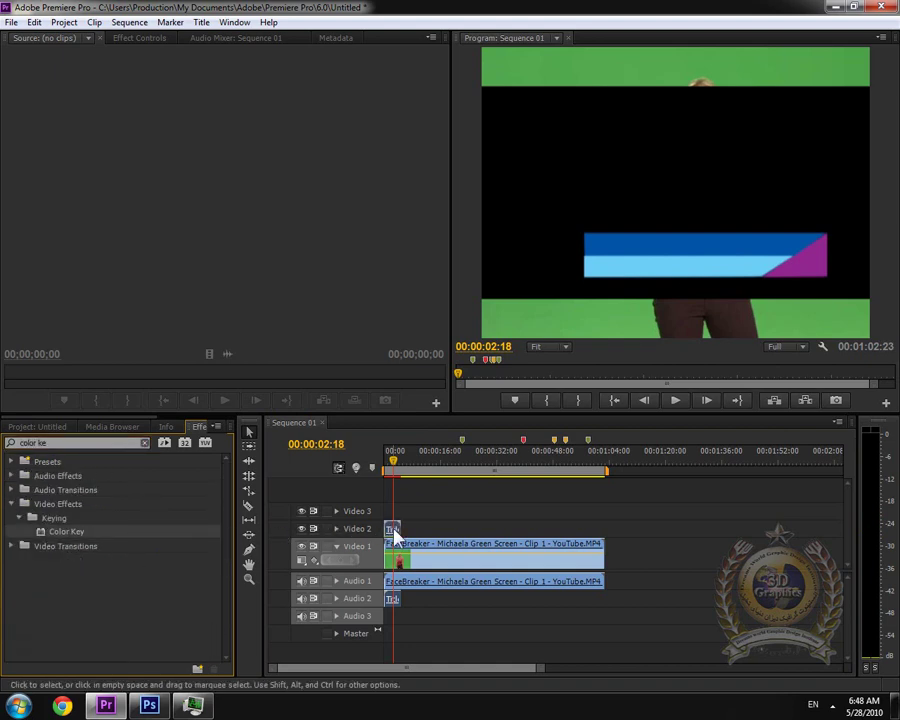
click(139, 39)
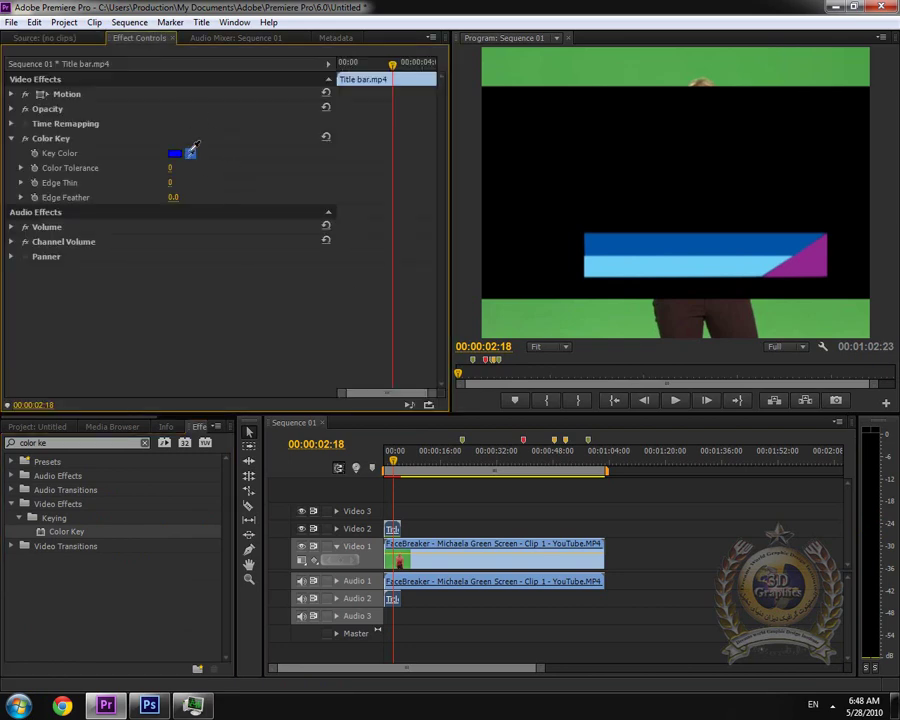
Key out the title bar's black background with Color Tolerance 6, Edge Thin 2 and Edge Feather 1.8, then deselect the clip.
drag(190, 152, 646, 155)
drag(174, 168, 174, 182)
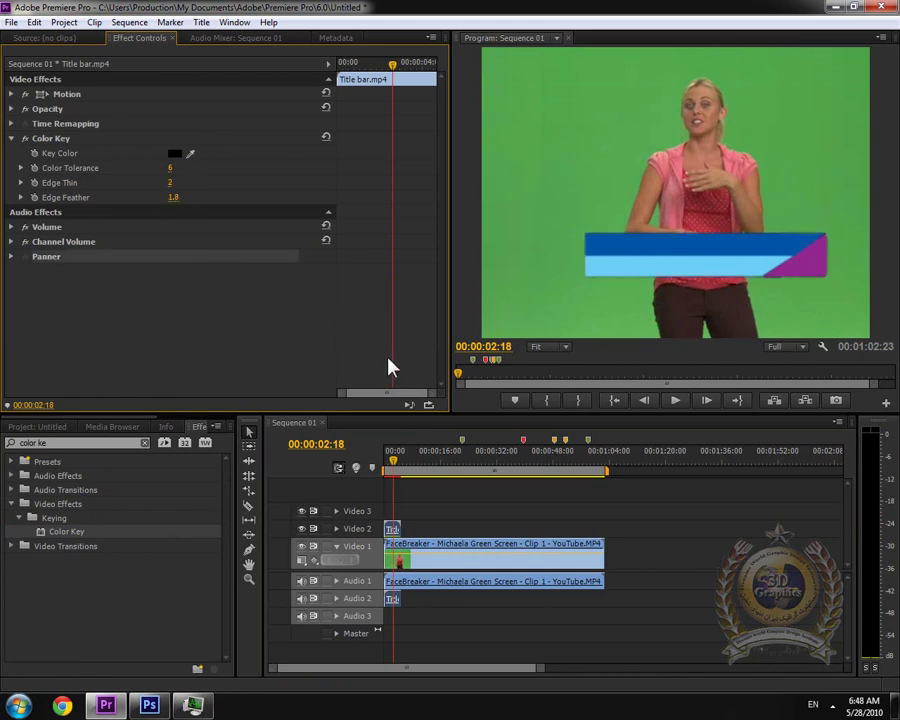
click(395, 612)
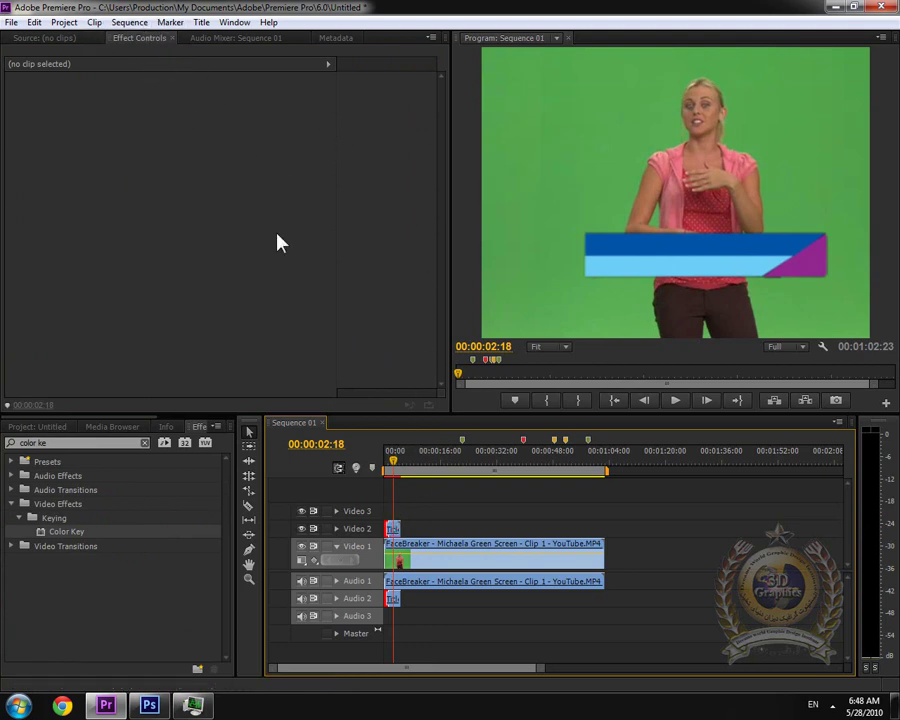
Set the title bar clip's Position to 219.0, 206.0 and Scale to 139.0, and preview it at 00:00:01:14.
click(394, 528)
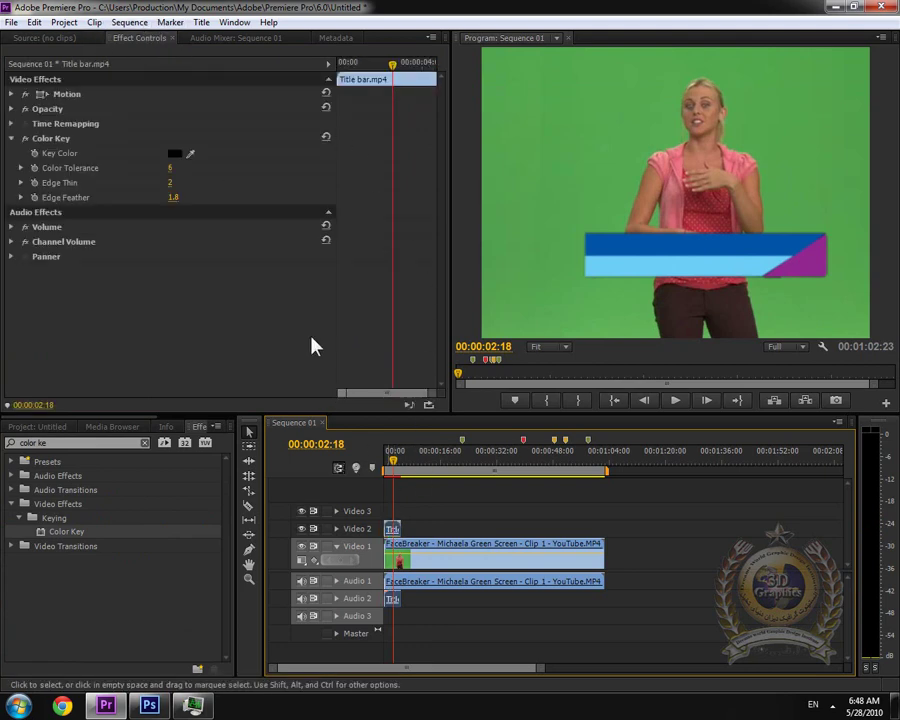
click(12, 94)
drag(181, 123, 218, 110)
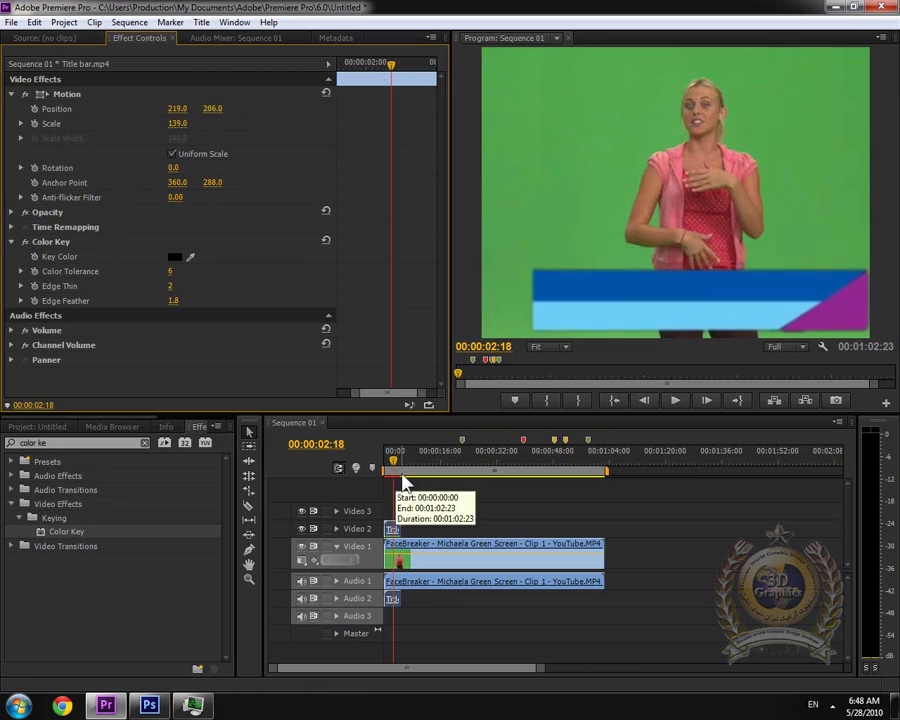
key(=)
key(=)
key(=)
drag(446, 472, 424, 466)
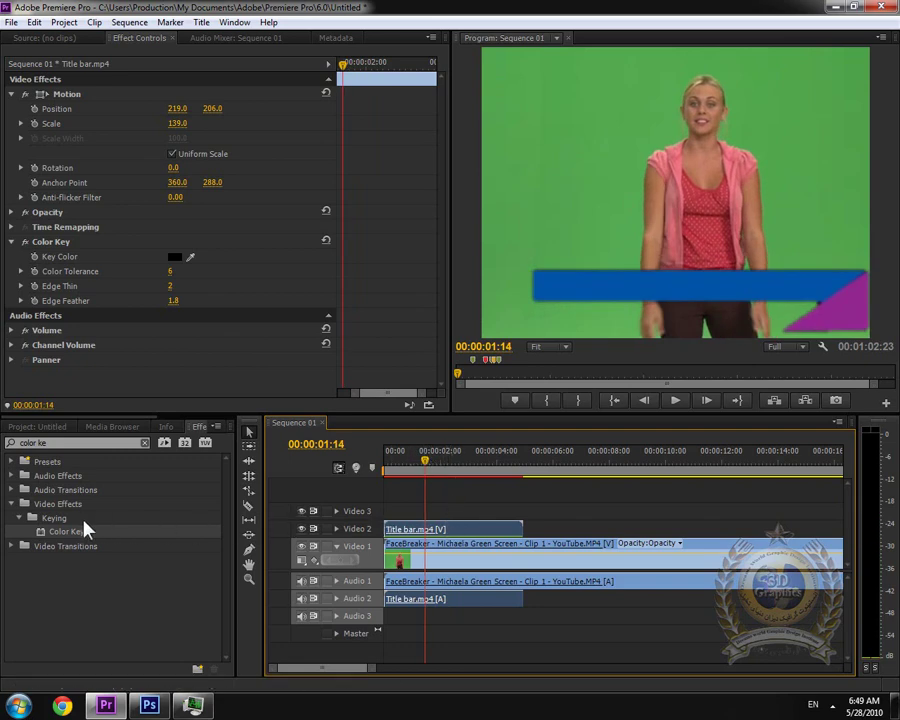
Set the title bar clip's field processing option to Flicker Removal and preview the animation up to 00:00:02:14.
click(94, 22)
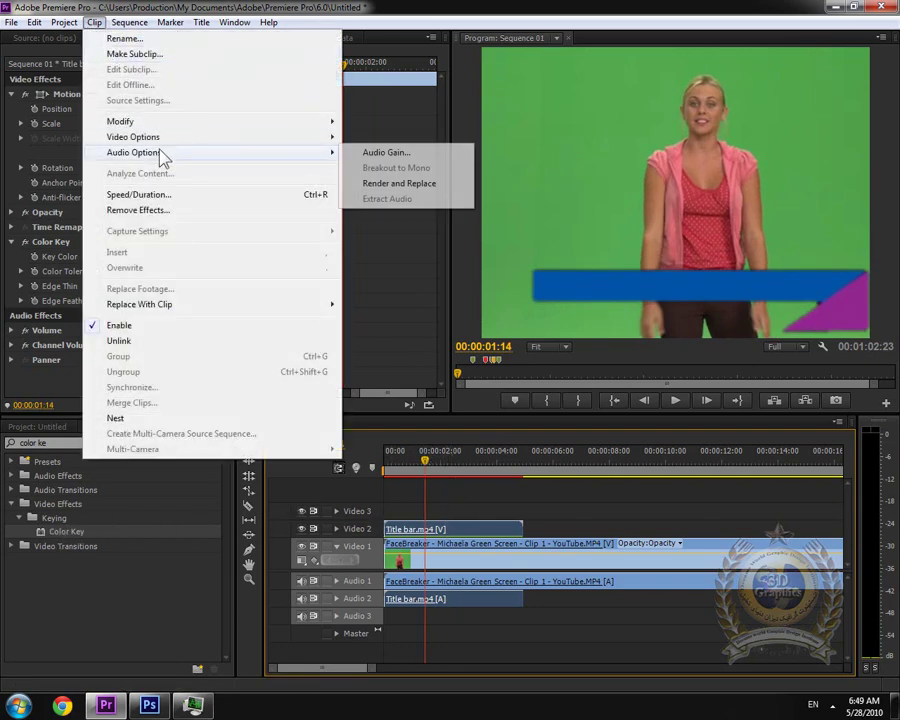
mouse_move(167, 140)
click(385, 153)
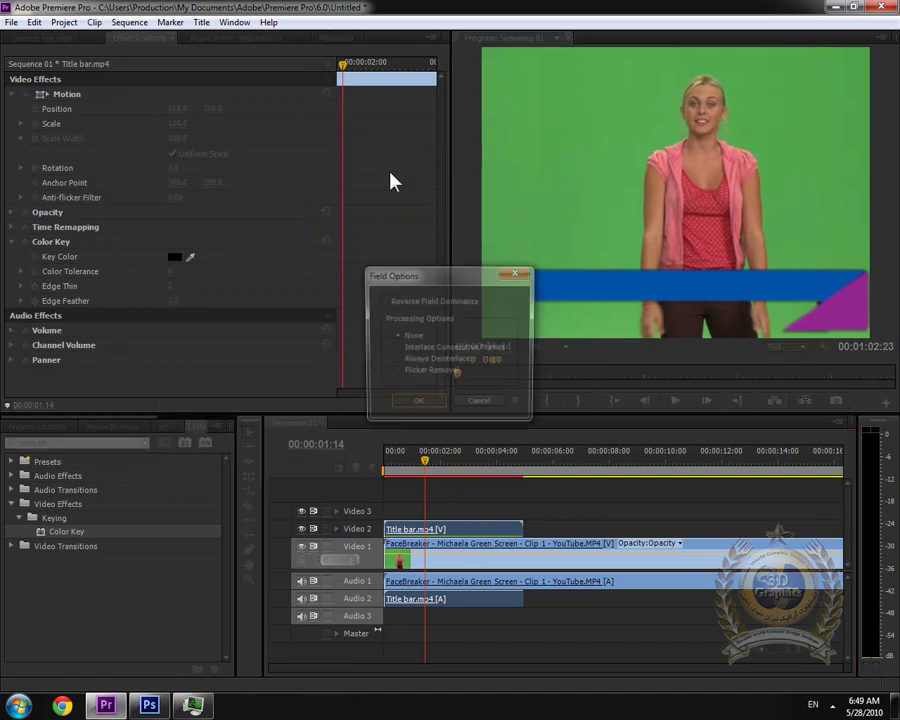
click(428, 372)
click(424, 405)
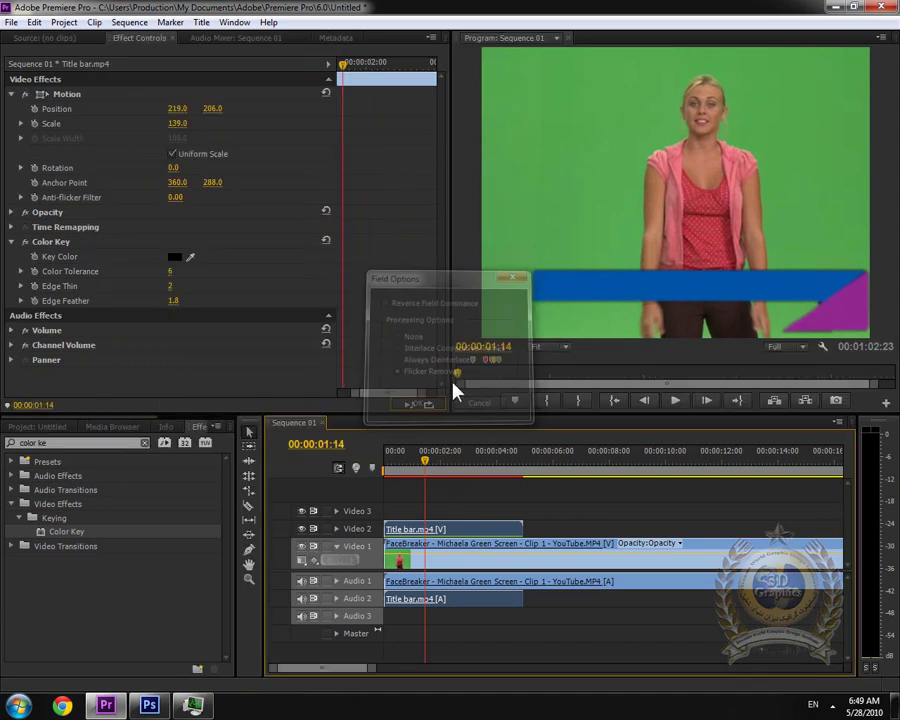
drag(428, 462, 456, 486)
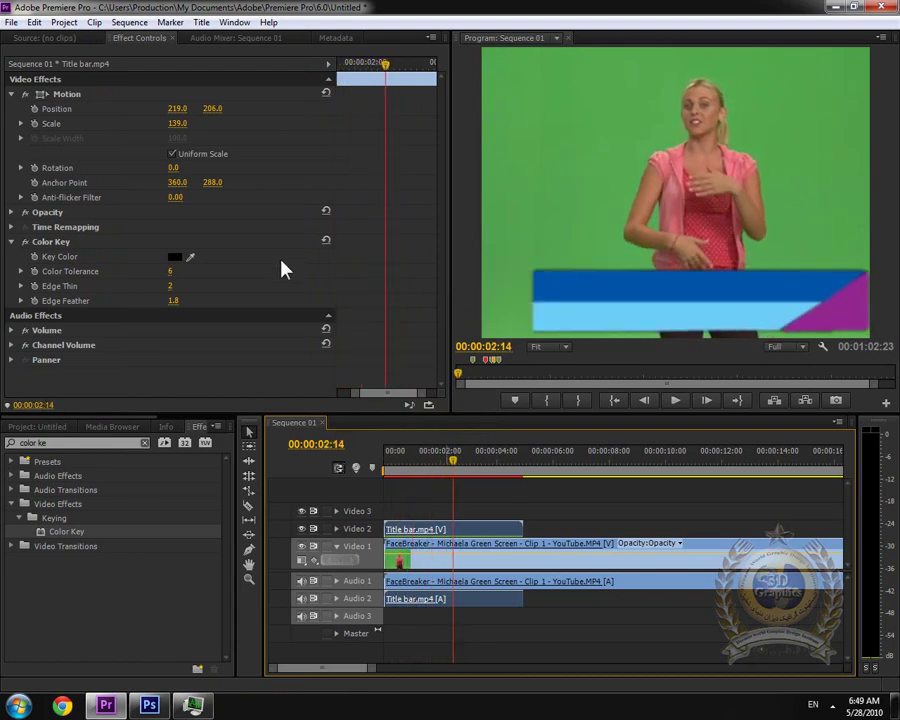
Set the Color Key's Edge Feather to 0.0 and Color Tolerance to 15, and preview the title bar up to 00:00:04:19.
mouse_move(170, 300)
mouse_down()
mouse_move(188, 300)
mouse_move(172, 300)
mouse_up()
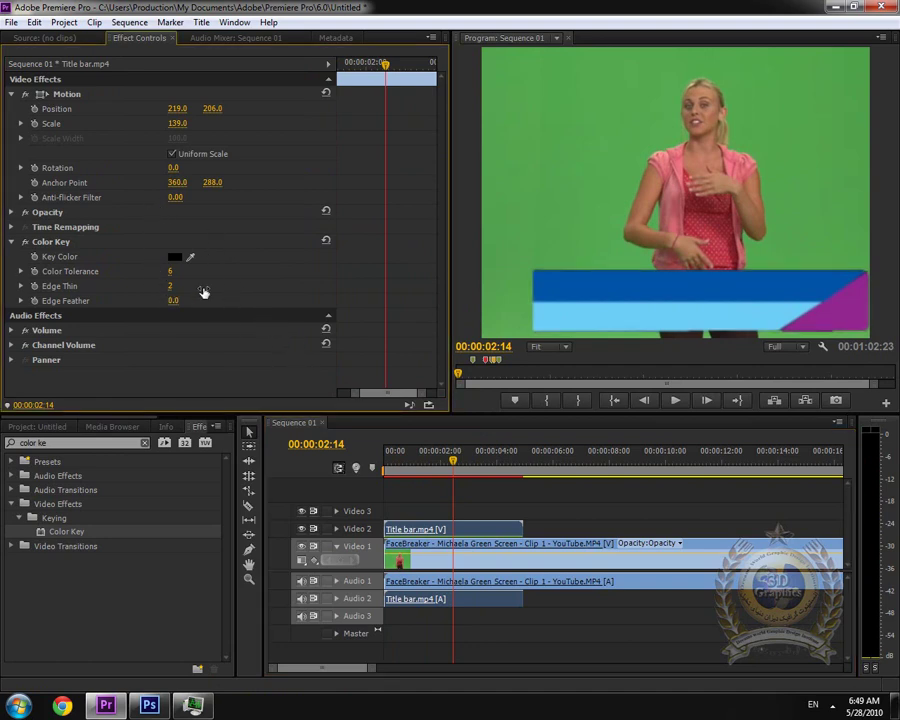
mouse_move(171, 275)
mouse_down()
mouse_move(200, 275)
mouse_move(178, 275)
mouse_up()
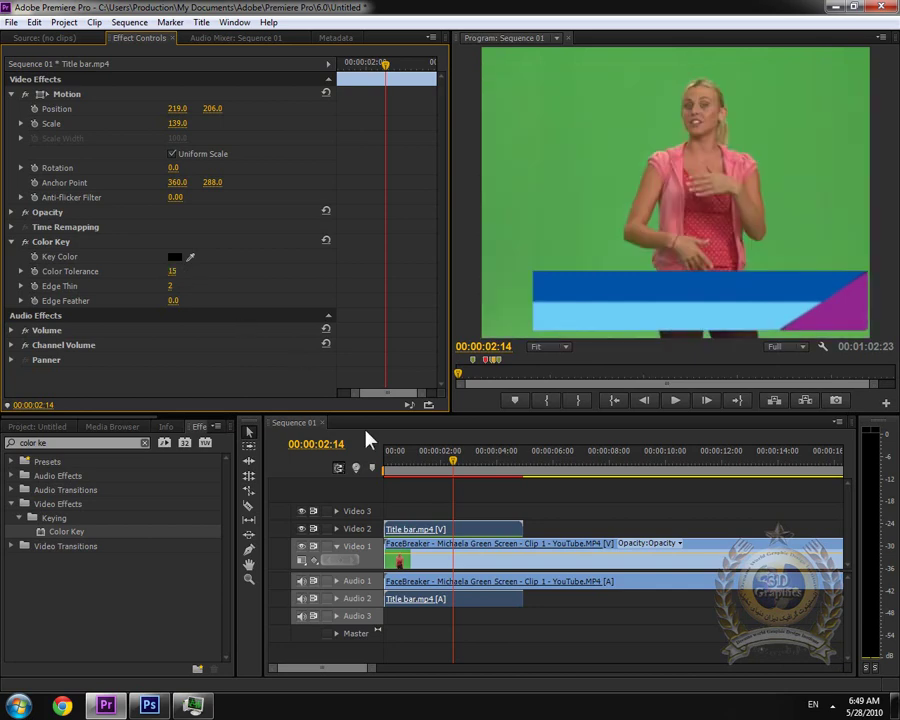
click(418, 464)
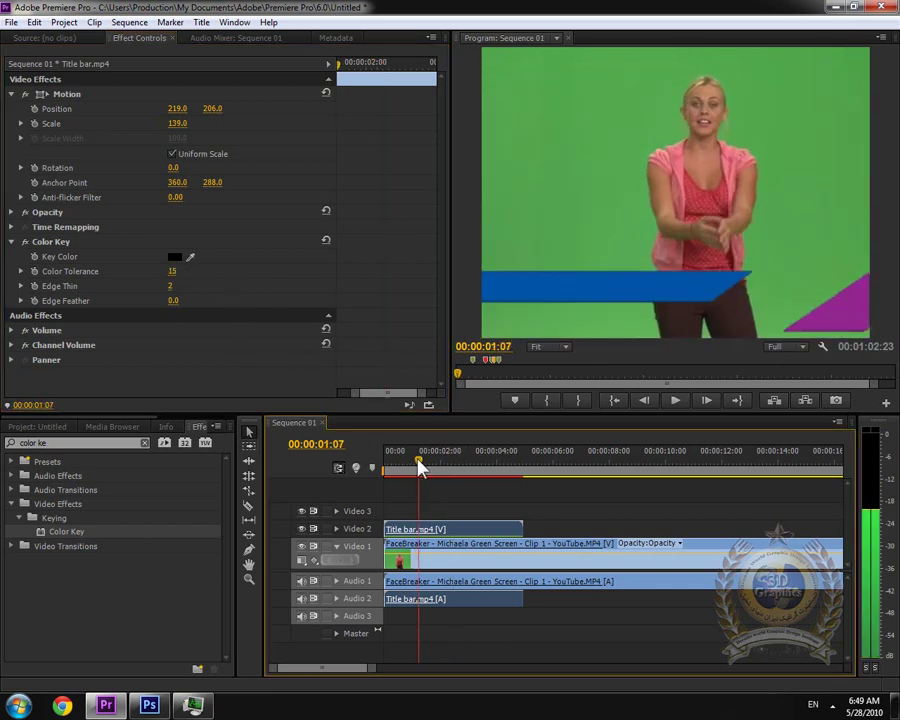
click(388, 468)
drag(388, 470, 513, 472)
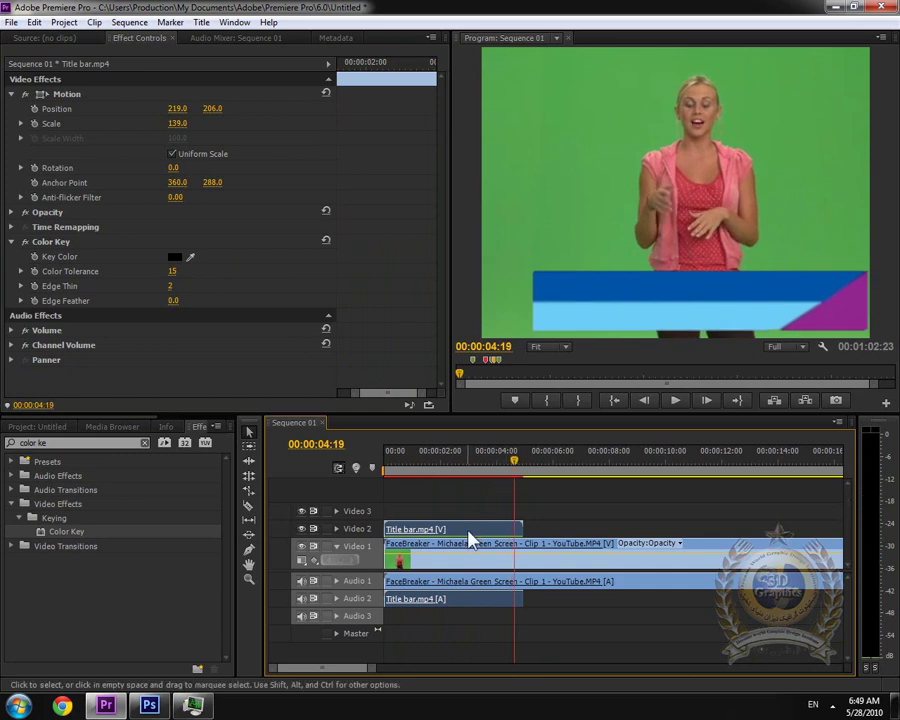
Try inserting a copy of the title bar clip at 00:00:08:03 and undo the insertion.
click(613, 466)
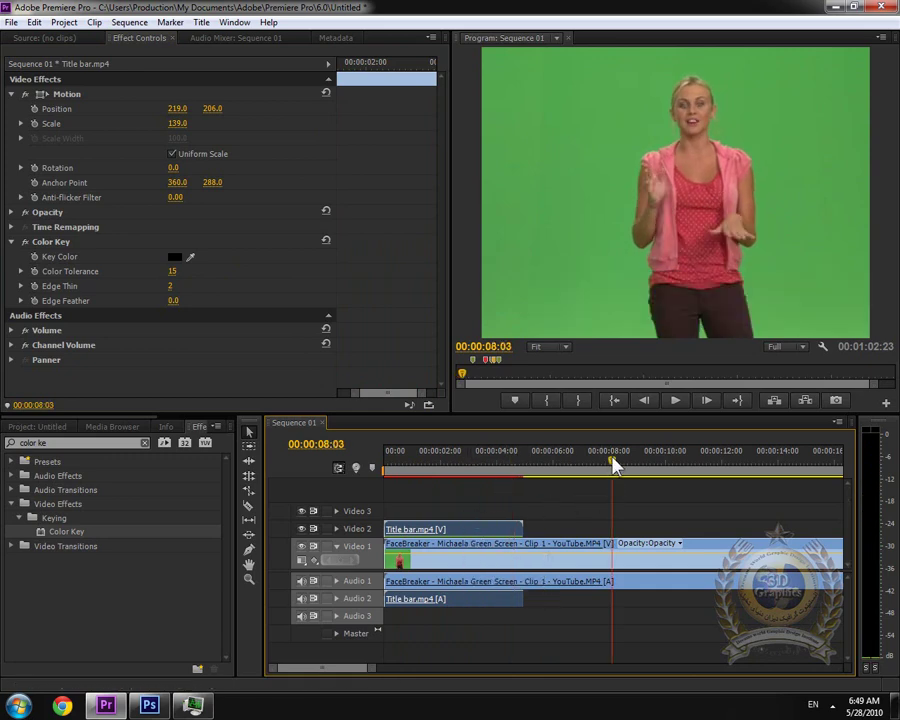
key(ctrl+shift+v)
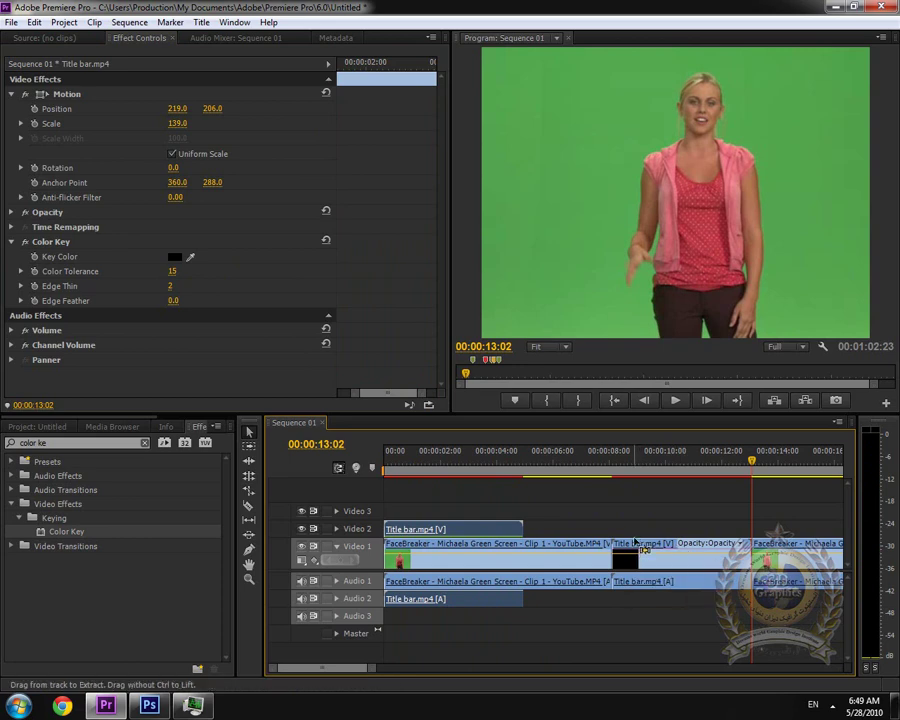
key(ctrl+z)
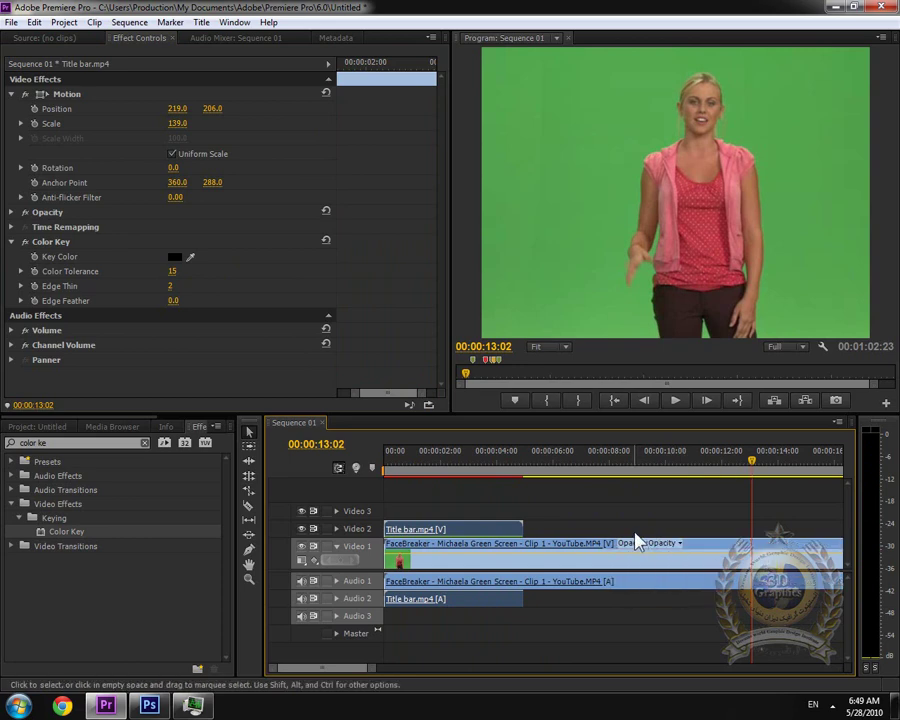
Paste a copy of the title bar clip at 00:02:03:14, in the empty area beyond the green-screen footage.
key(minus)
key(minus)
key(minus)
key(minus)
click(601, 458)
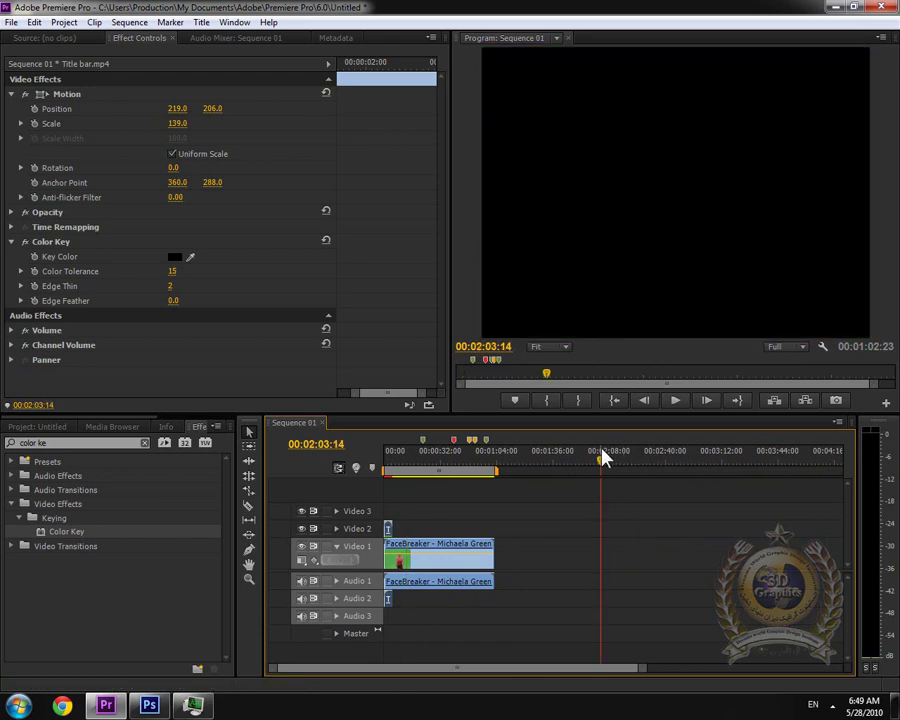
key(ctrl+shift+v)
Try moving the copied title bar clip, with its linked audio, directly after the first one on Video 2.
drag(605, 550, 395, 550)
drag(403, 466, 401, 466)
key(equal)
key(equal)
key(equal)
key(equal)
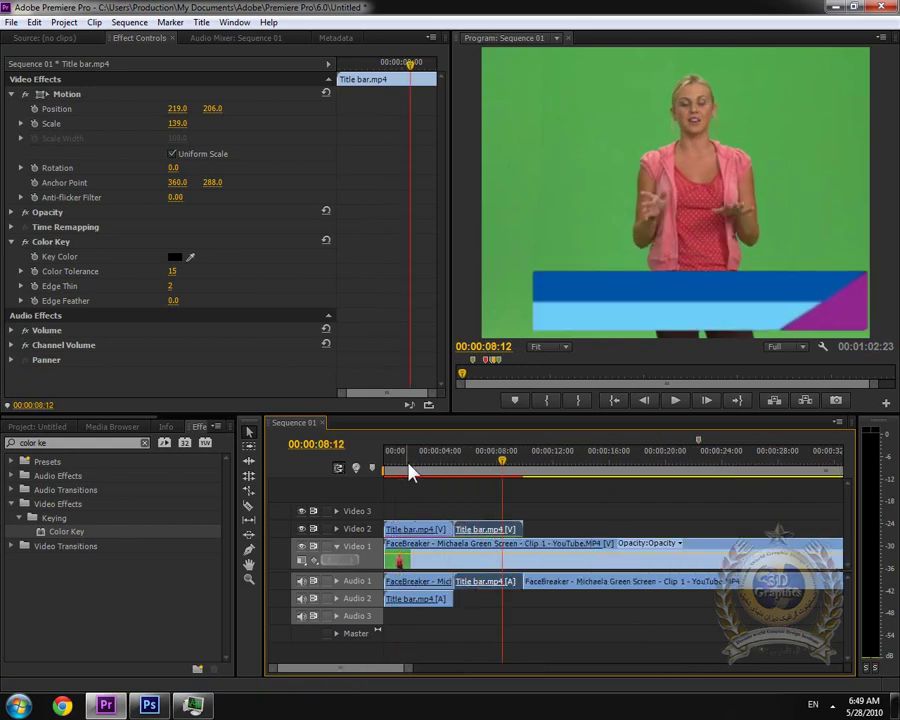
Apply Reverse Speed to the second title bar clip on Video 2 and play the sequence from near its start.
right_click(541, 535)
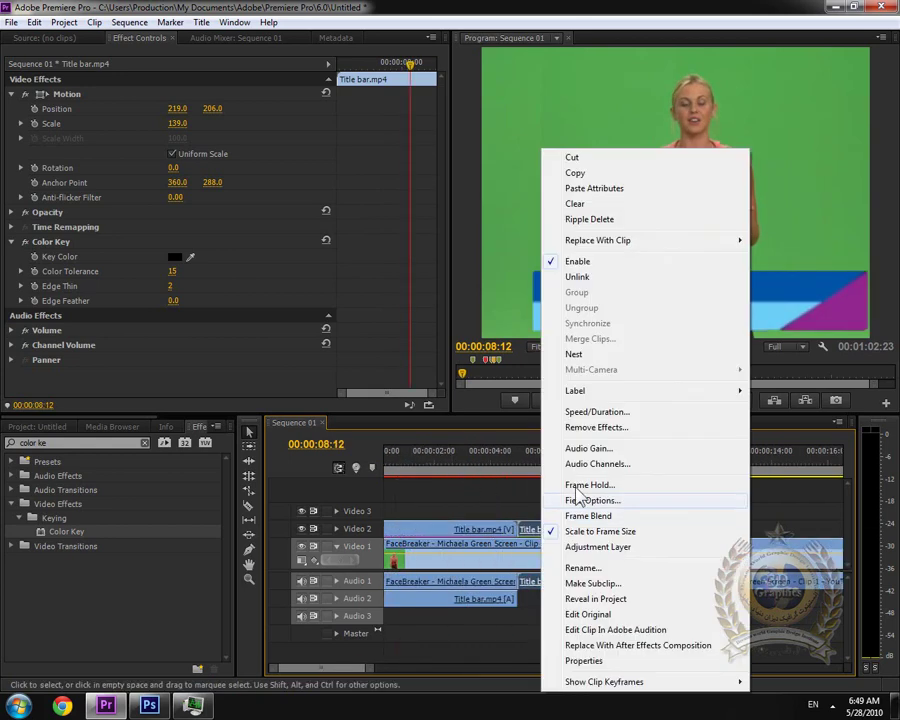
click(606, 409)
click(420, 363)
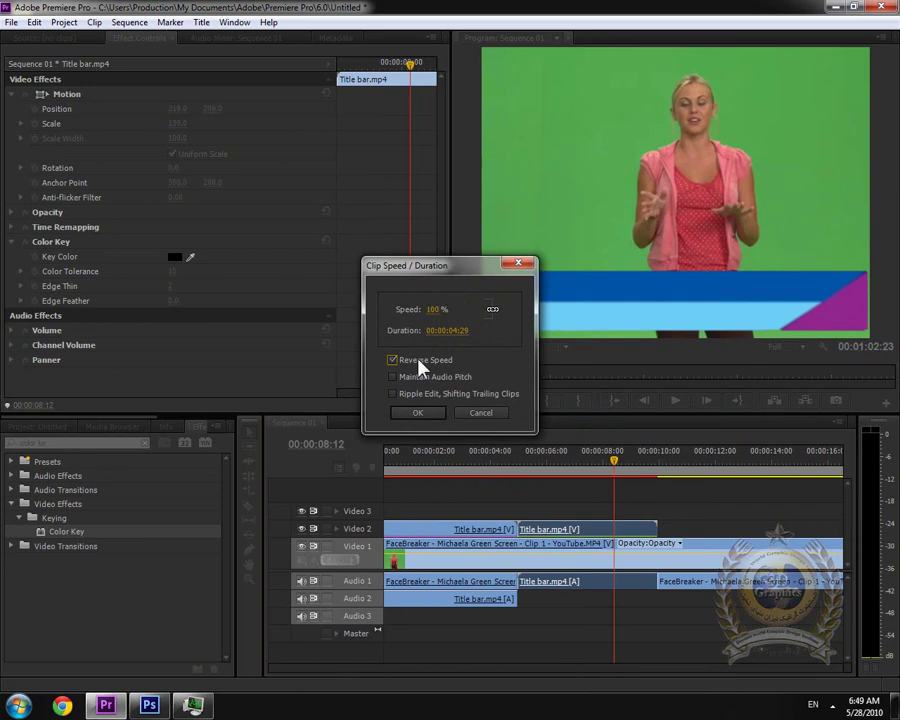
click(427, 418)
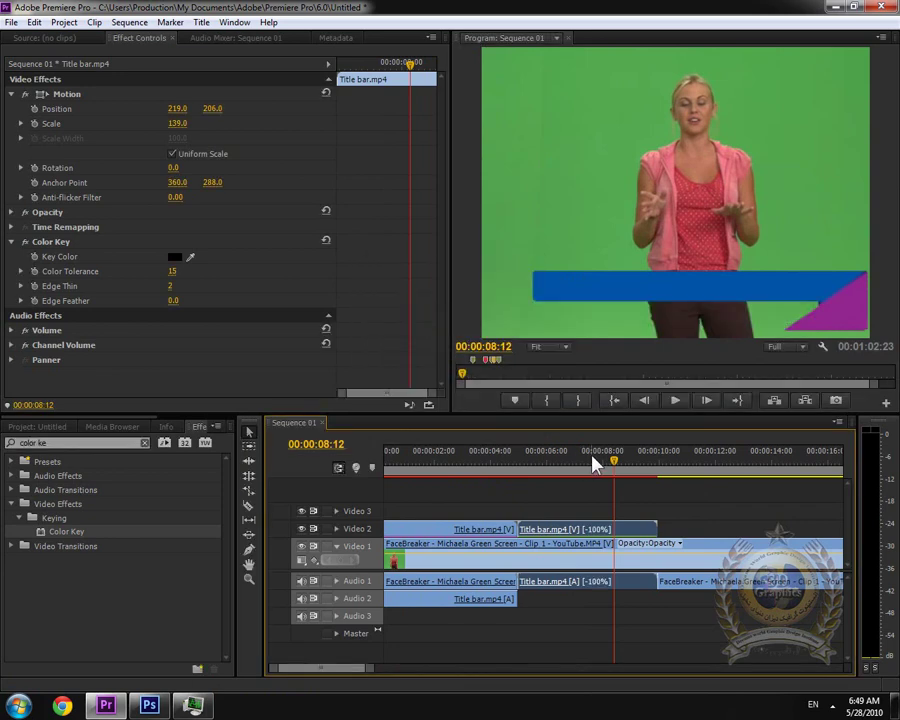
drag(612, 462, 394, 458)
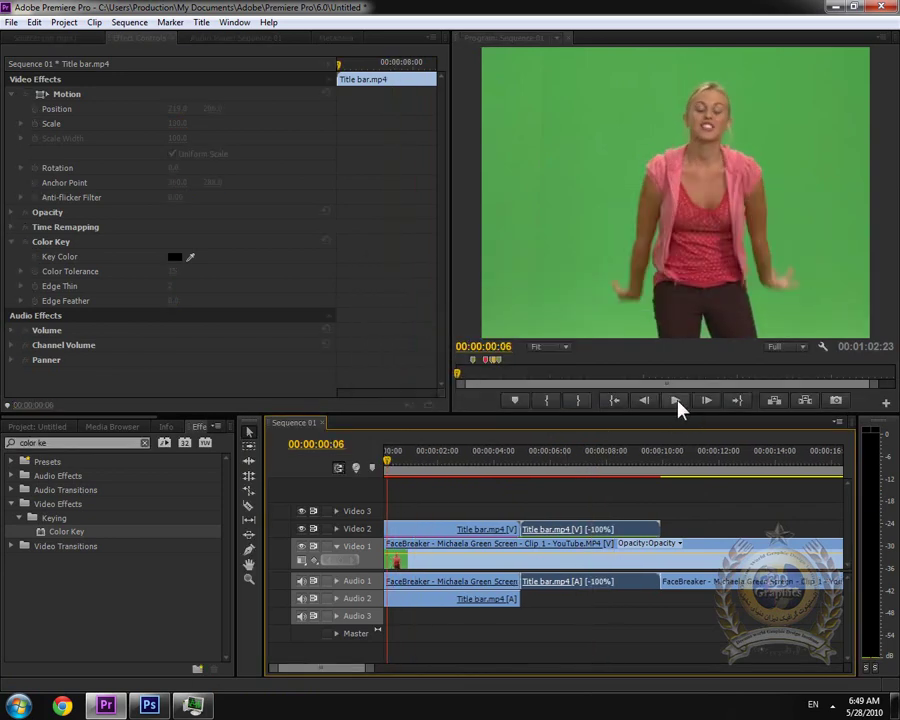
click(677, 401)
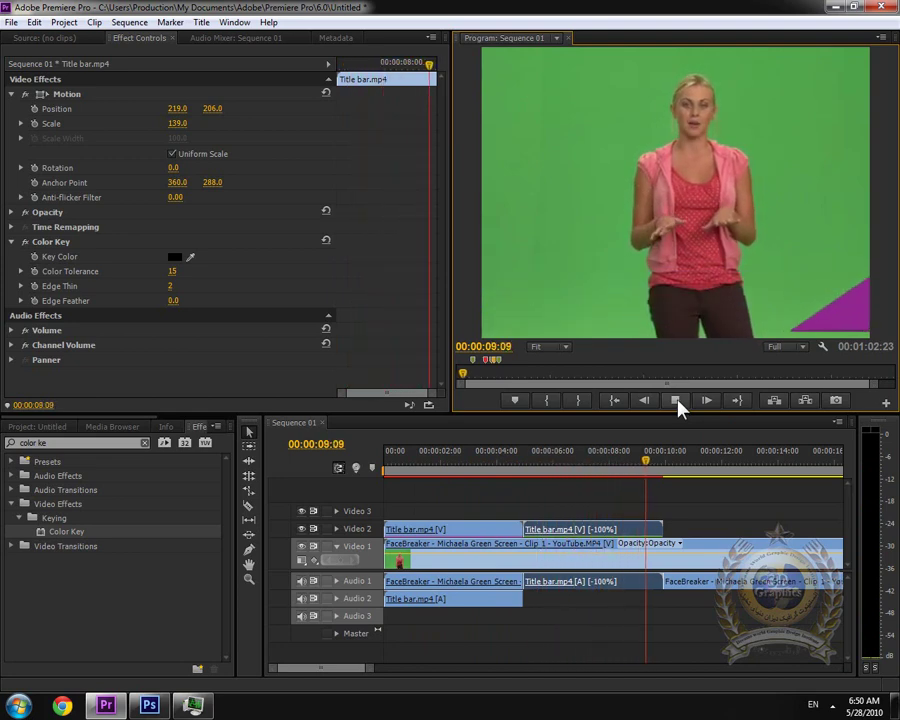
click(678, 404)
drag(659, 470, 502, 470)
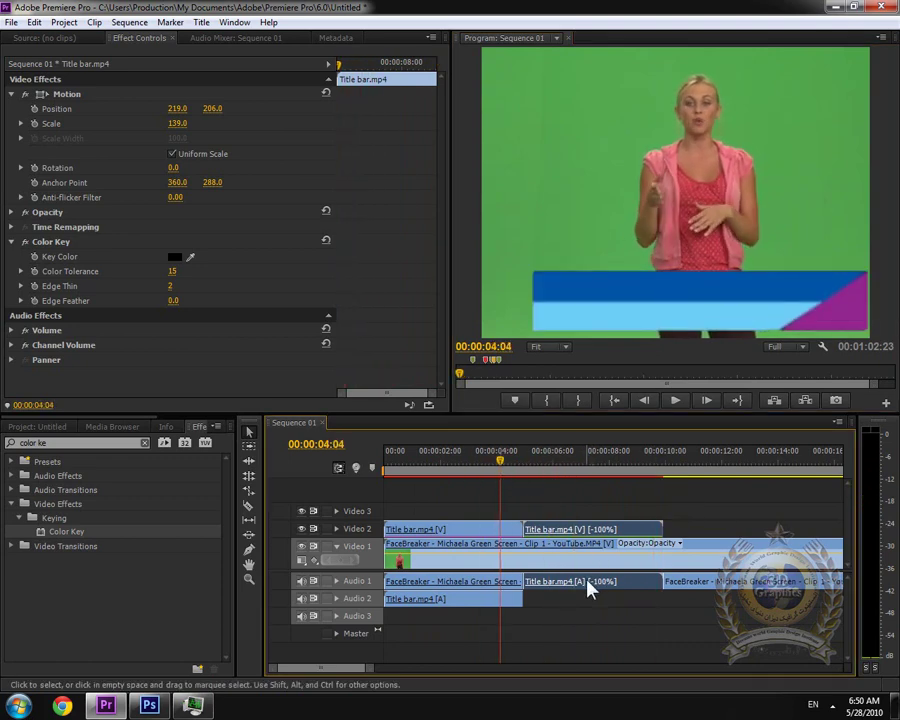
Undo the second title bar clip's reversal and its placement on Video 2.
key(Delete)
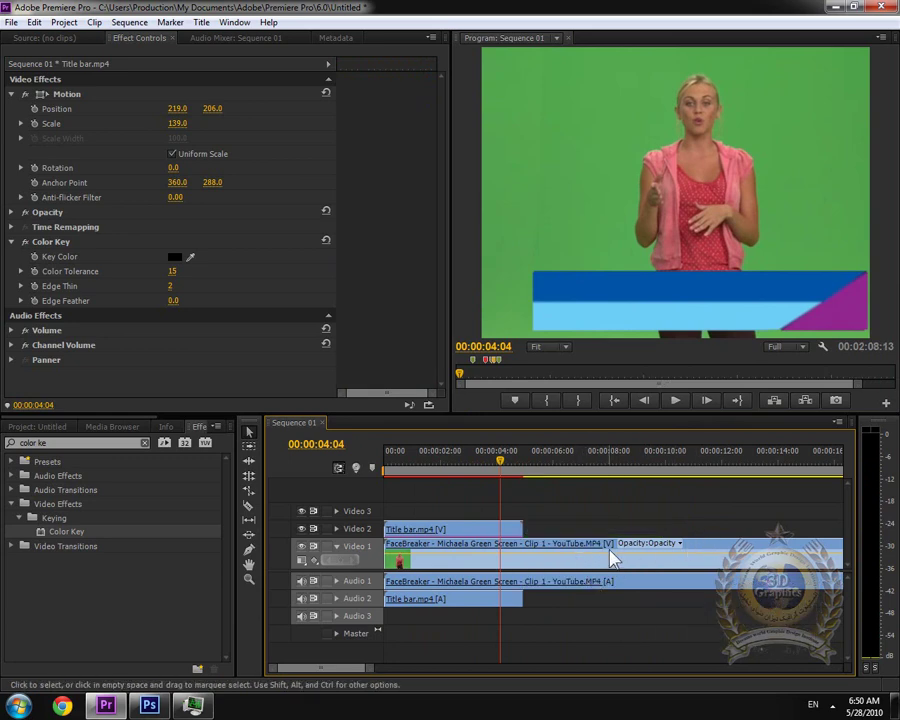
key(minus)
key(minus)
key(minus)
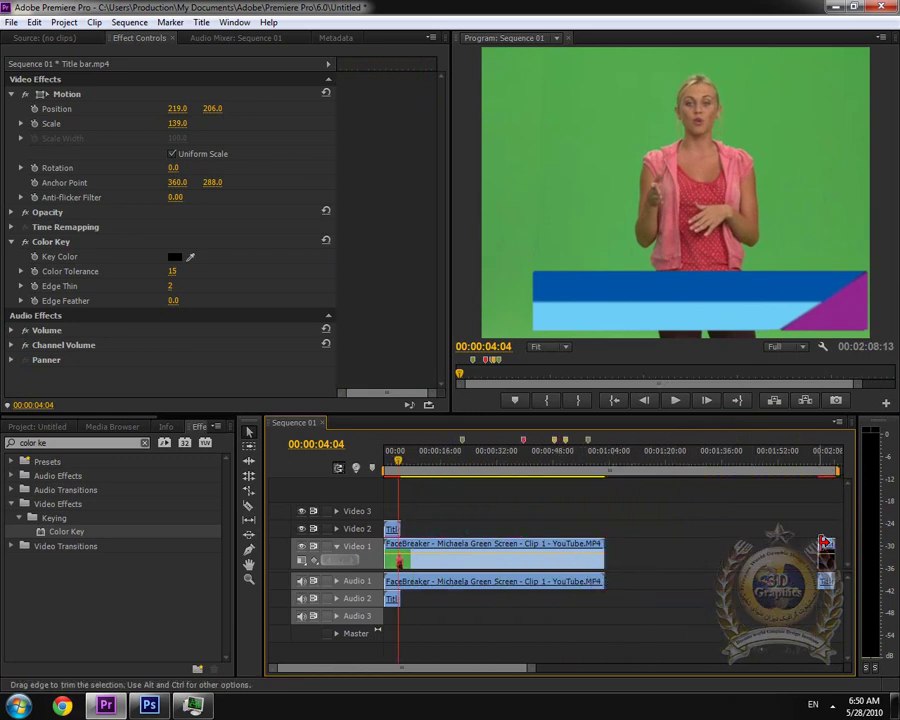
Unlink the audio from the copied title bar clip beyond the footage and delete that audio portion.
drag(818, 548, 826, 560)
right_click(744, 590)
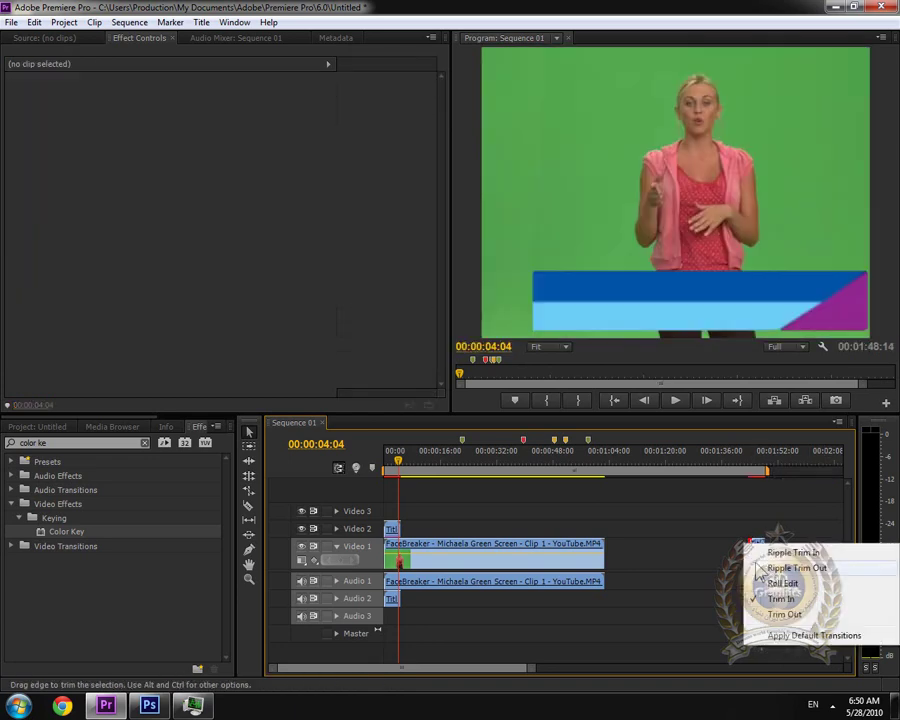
click(757, 548)
right_click(758, 556)
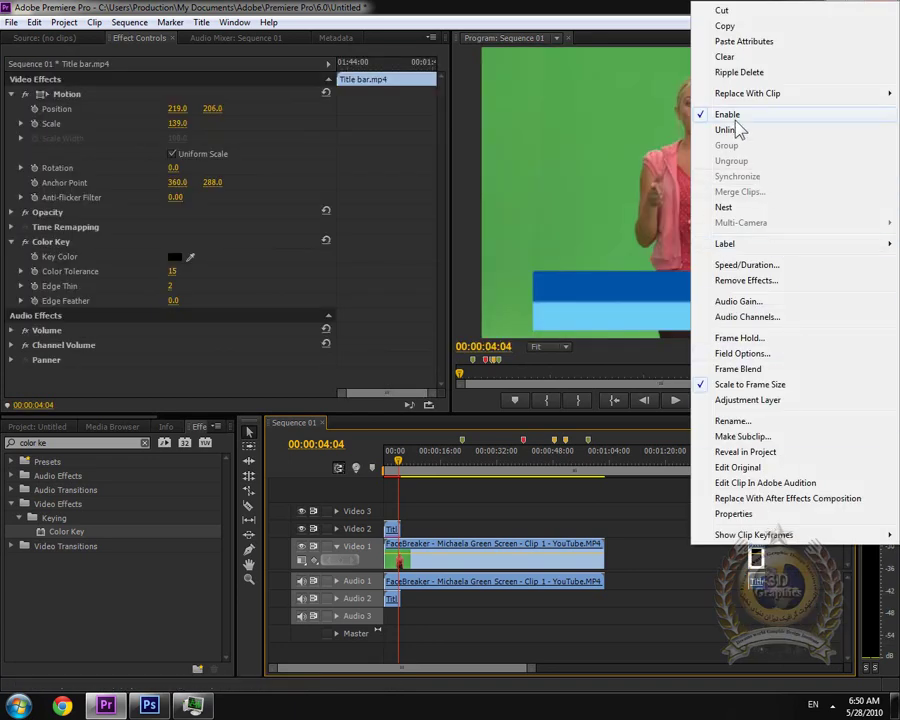
click(774, 129)
click(810, 496)
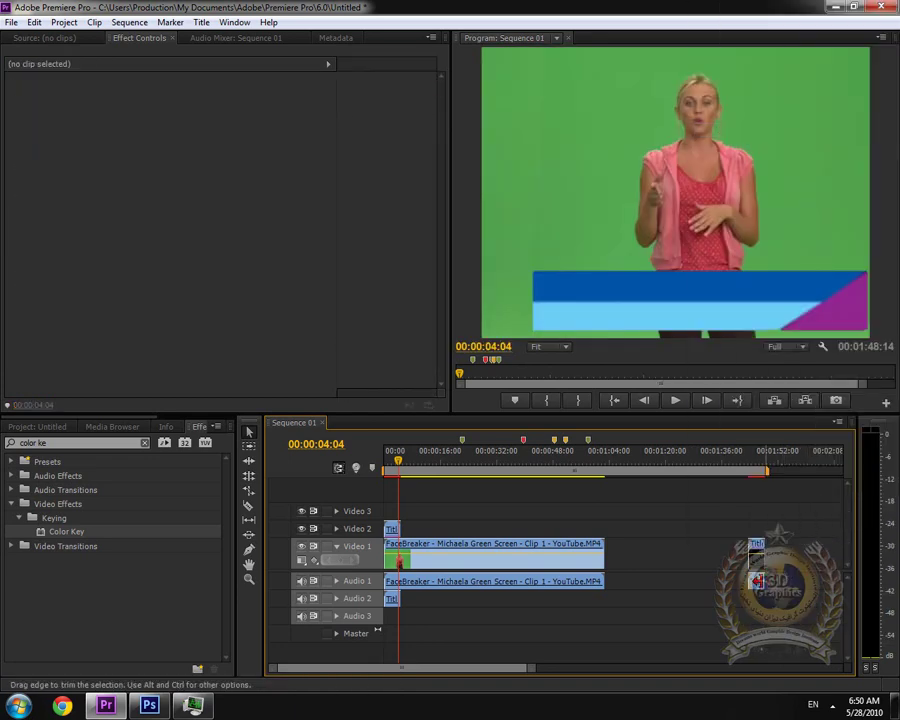
click(759, 583)
key(Delete)
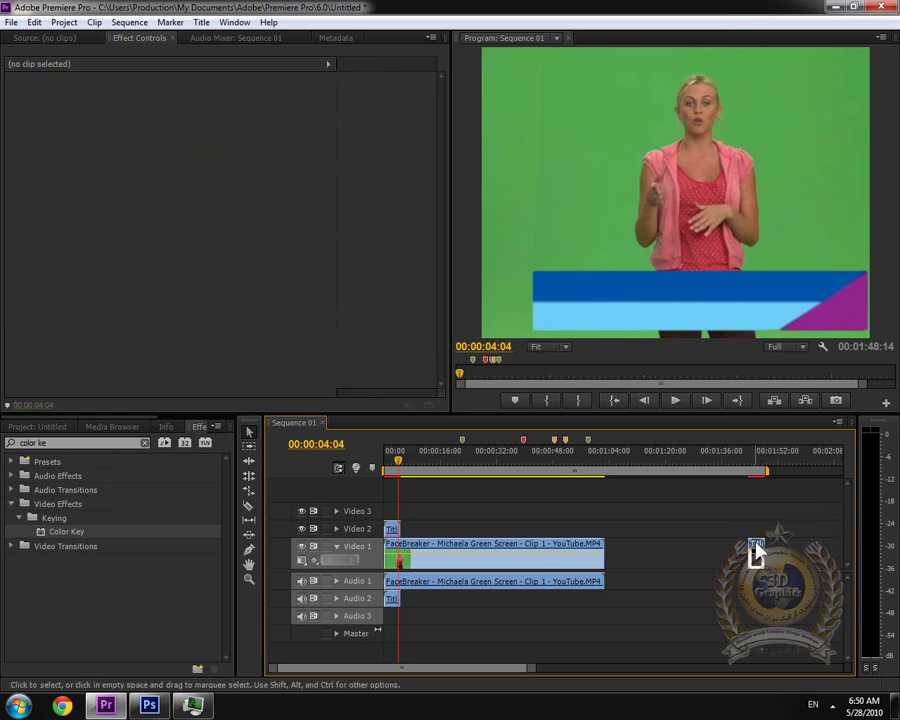
Place the video-only title bar copy directly after the first one on Video 2 and preview it at 00:00:06:23.
drag(757, 541, 409, 528)
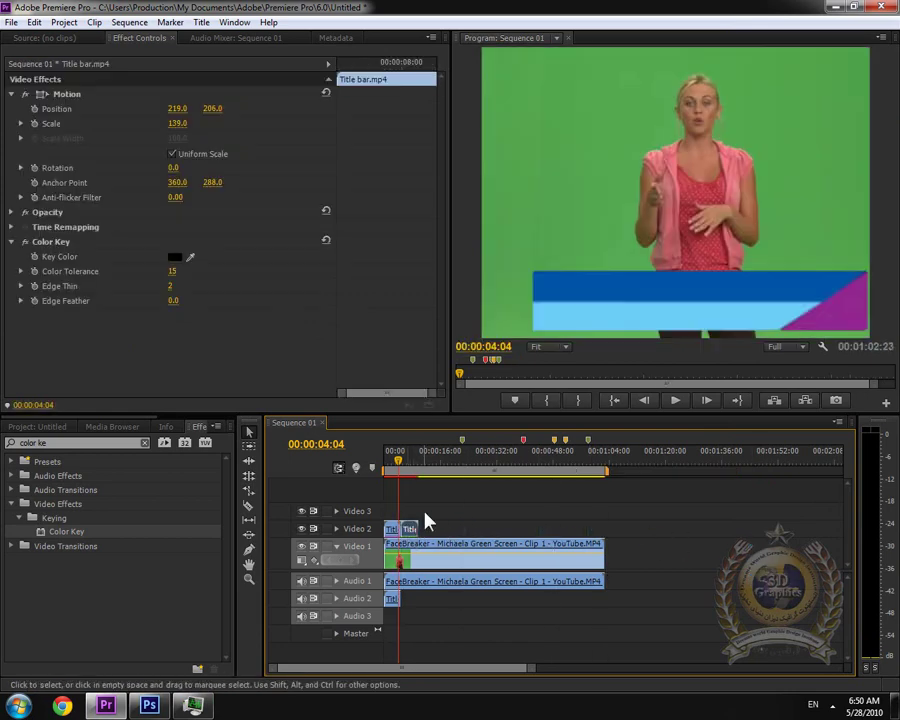
key(equal)
key(equal)
key(equal)
drag(501, 462, 575, 464)
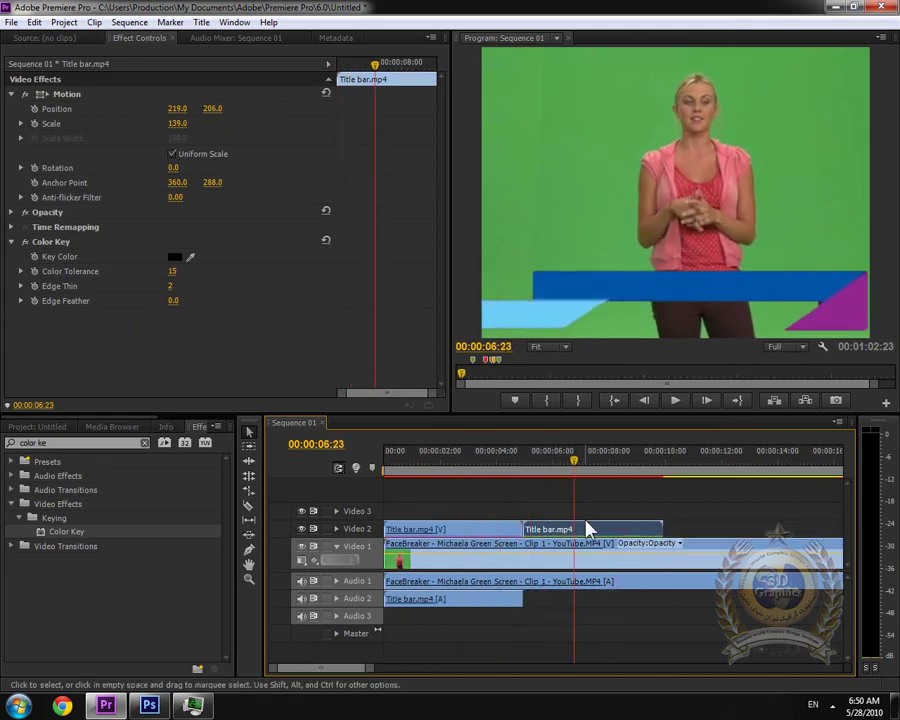
Reverse the playback speed of the second title bar clip on Video 2 and preview the sequence from the start to 00:00:02:14.
right_click(589, 527)
click(645, 298)
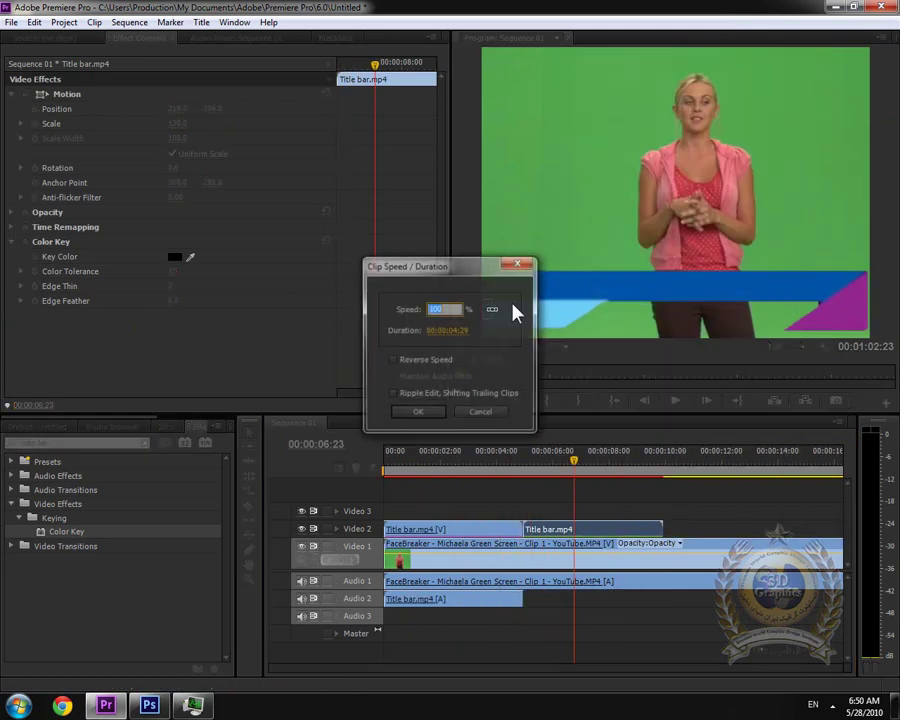
click(428, 418)
key(space)
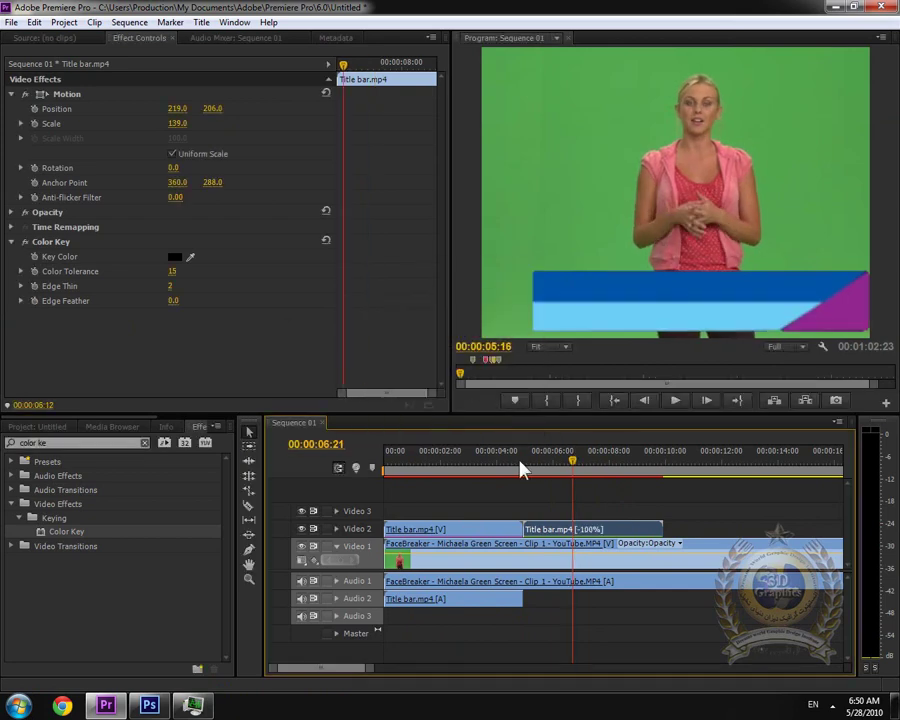
click(386, 463)
mouse_move(436, 474)
mouse_down()
mouse_move(661, 466)
mouse_move(436, 490)
mouse_up()
key(space)
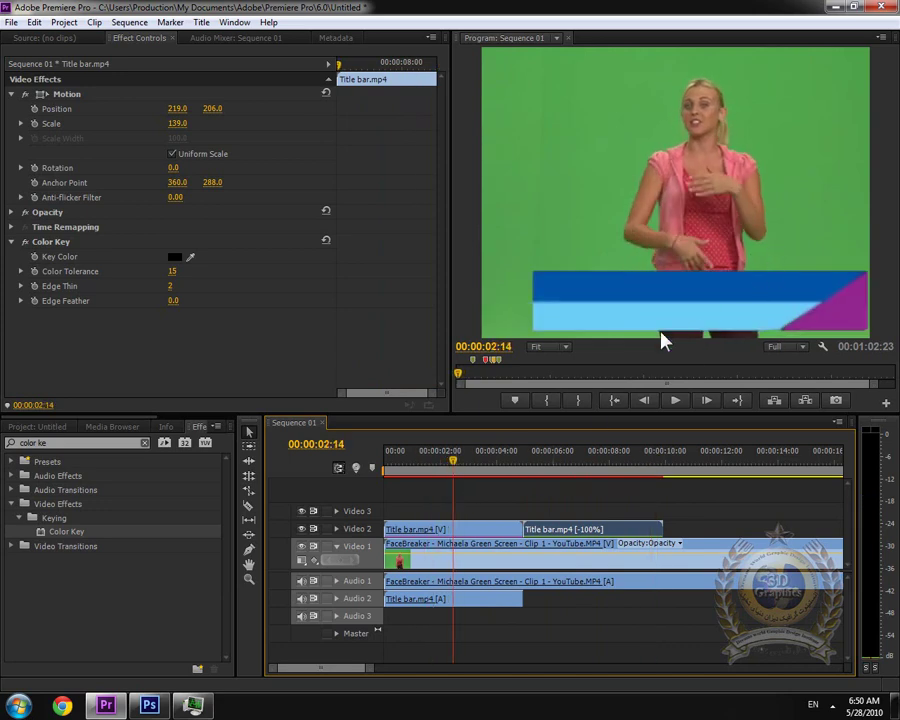
Create a new title named Title 01 with 480 × 360 video settings.
click(10, 22)
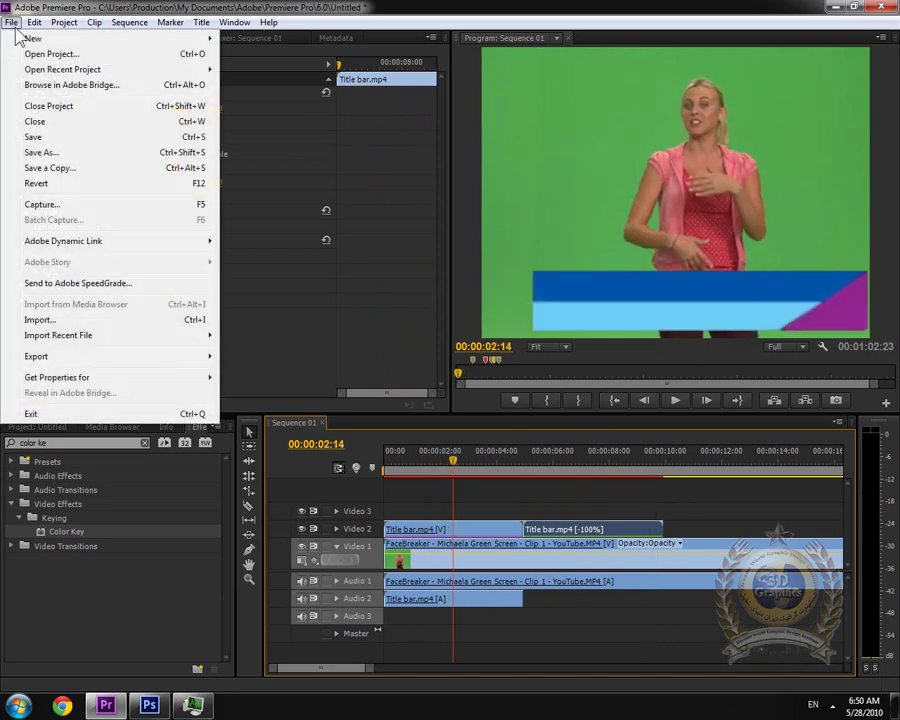
mouse_move(60, 37)
click(300, 131)
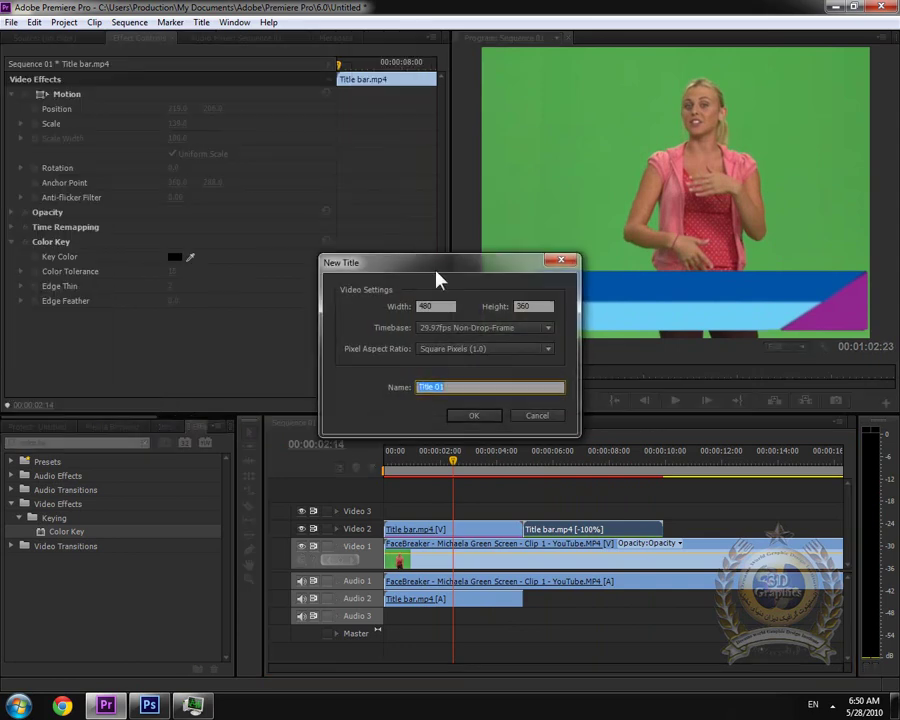
click(474, 418)
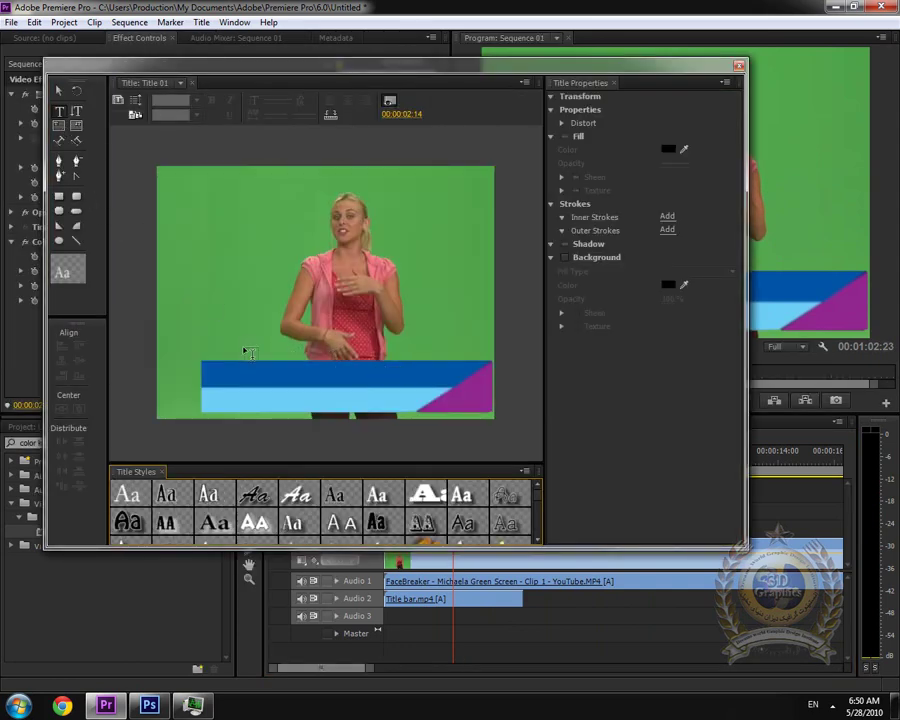
Add the text "Reporter" in a box of about 330 × 30 on the dark blue bar and set its font size to 35.
drag(218, 364, 451, 379)
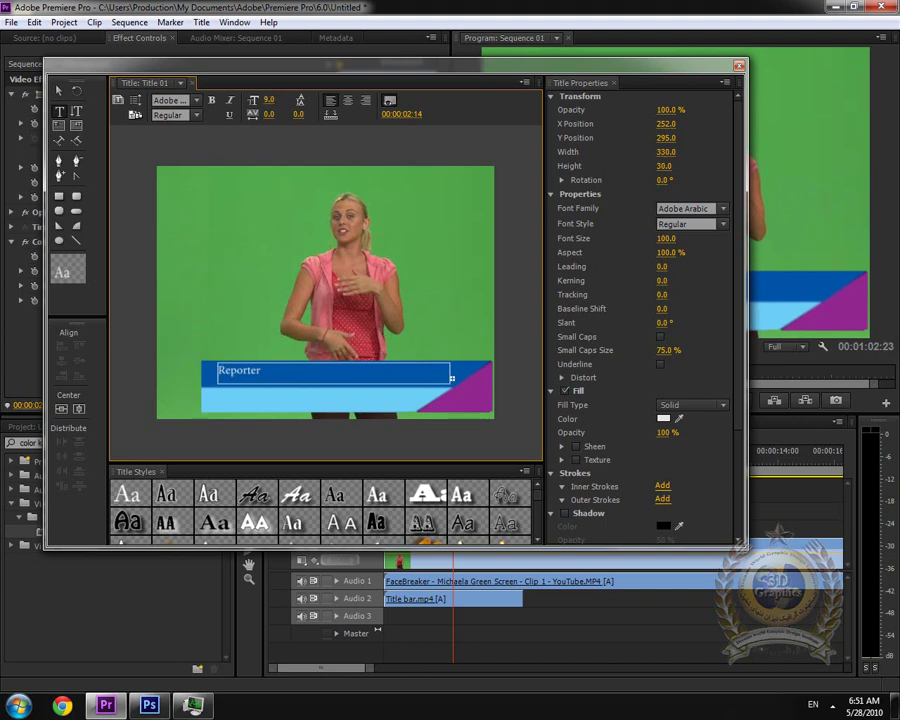
key(ctrl+a)
drag(270, 100, 290, 100)
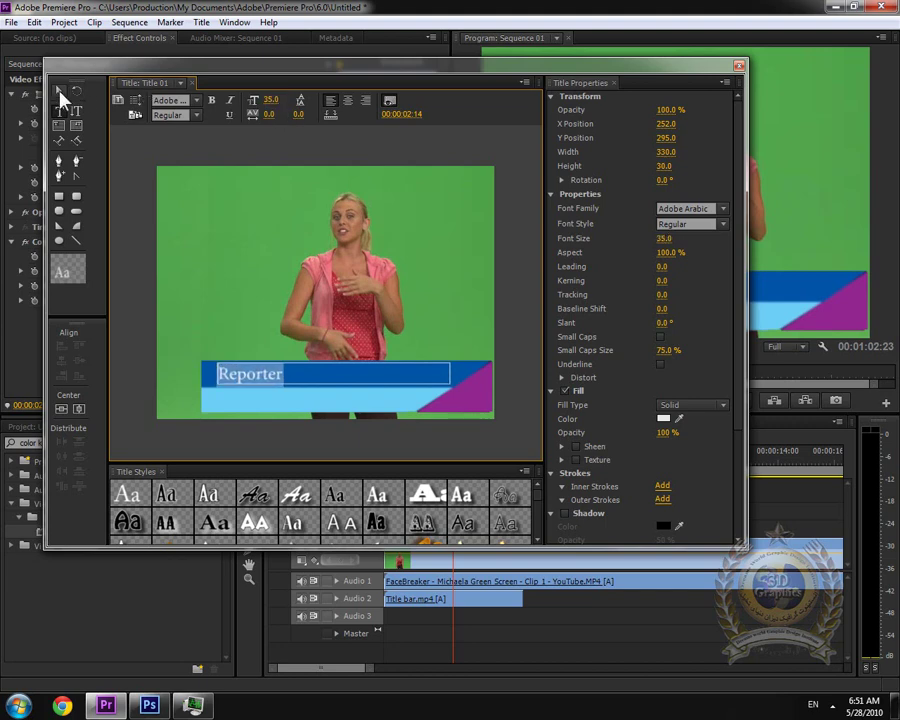
Apply the orange gradient Lithos Pro title style to "Reporter" and position the text box at about X 361, Y 296 on the dark blue bar.
click(60, 91)
drag(247, 378, 359, 378)
scroll(478, 508, down, 5)
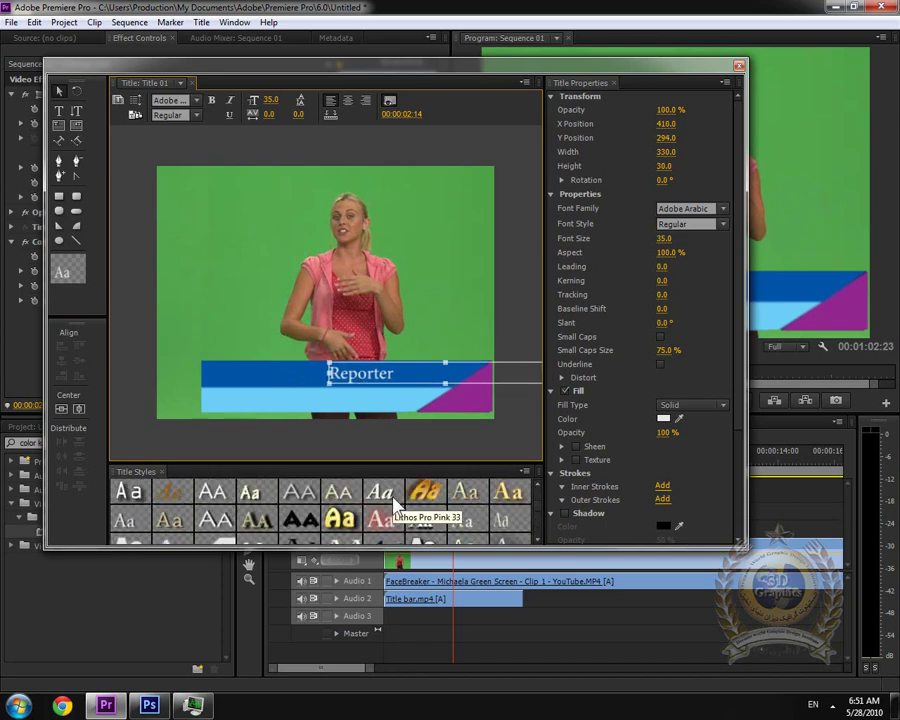
click(497, 535)
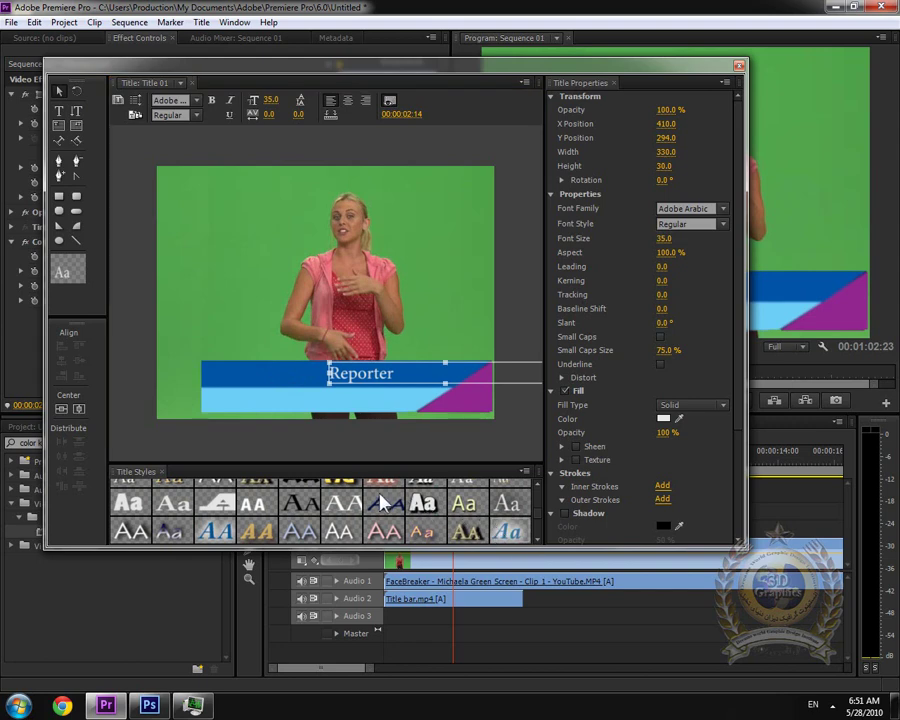
scroll(266, 512, down, 3)
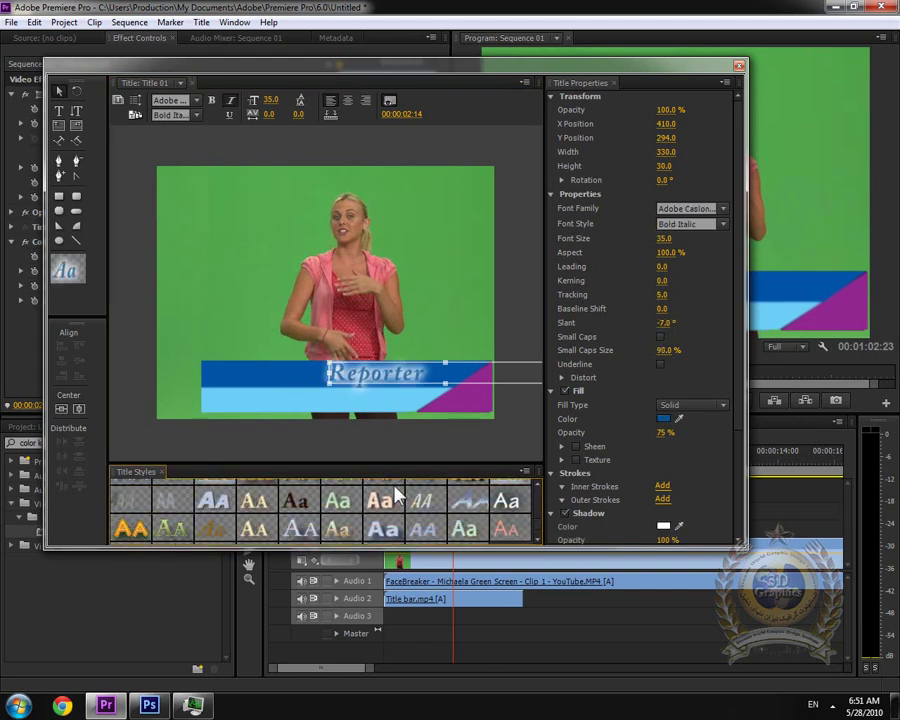
click(396, 494)
drag(415, 375, 381, 377)
Add the text "By Girl" in a box of about 251 × 31 on the light blue bar.
click(59, 112)
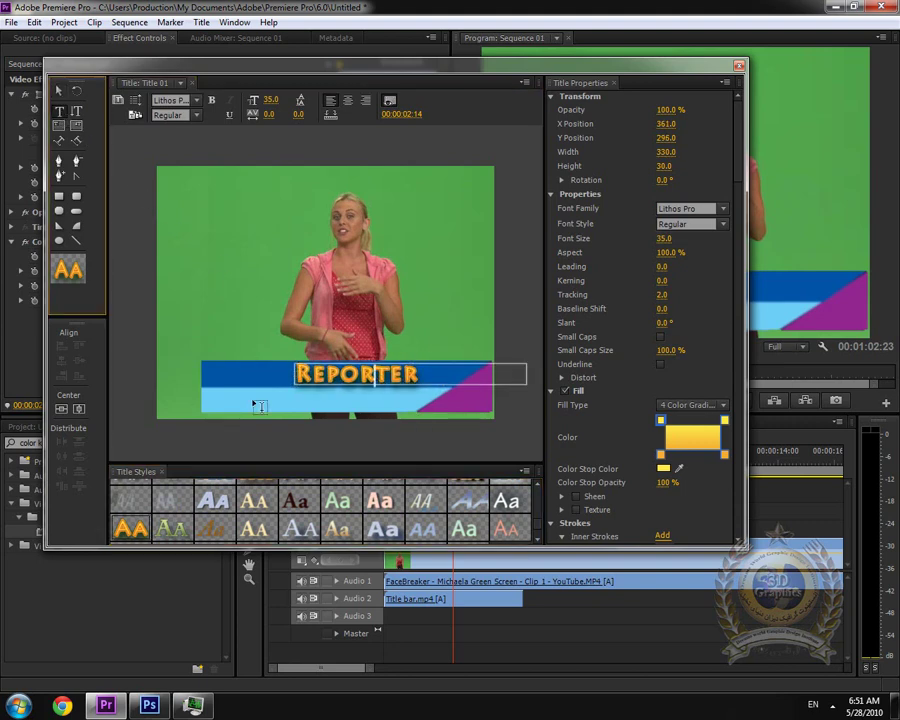
drag(226, 392, 399, 408)
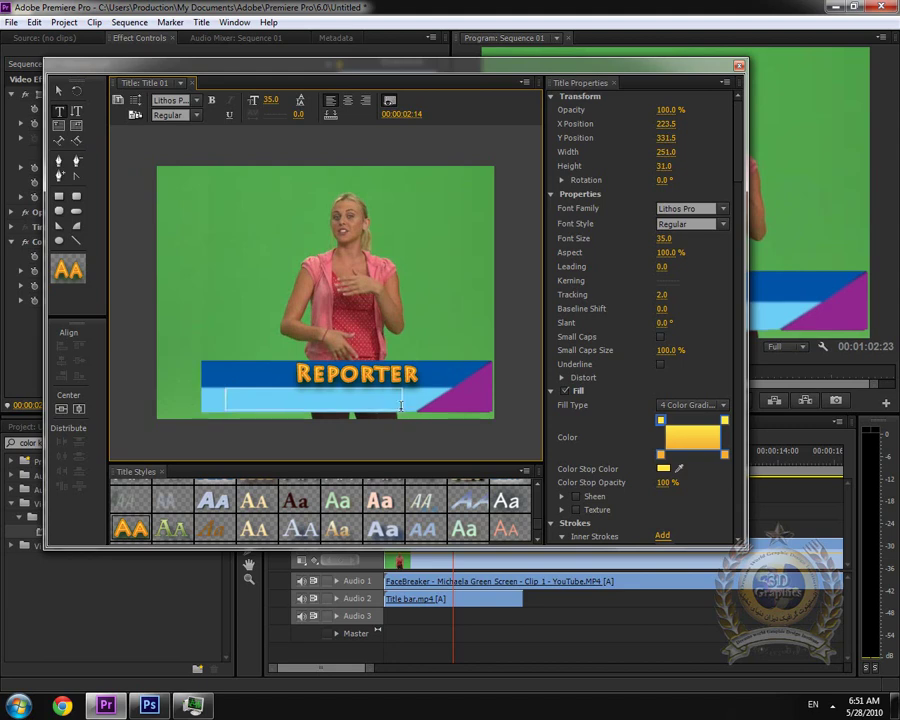
text(F)
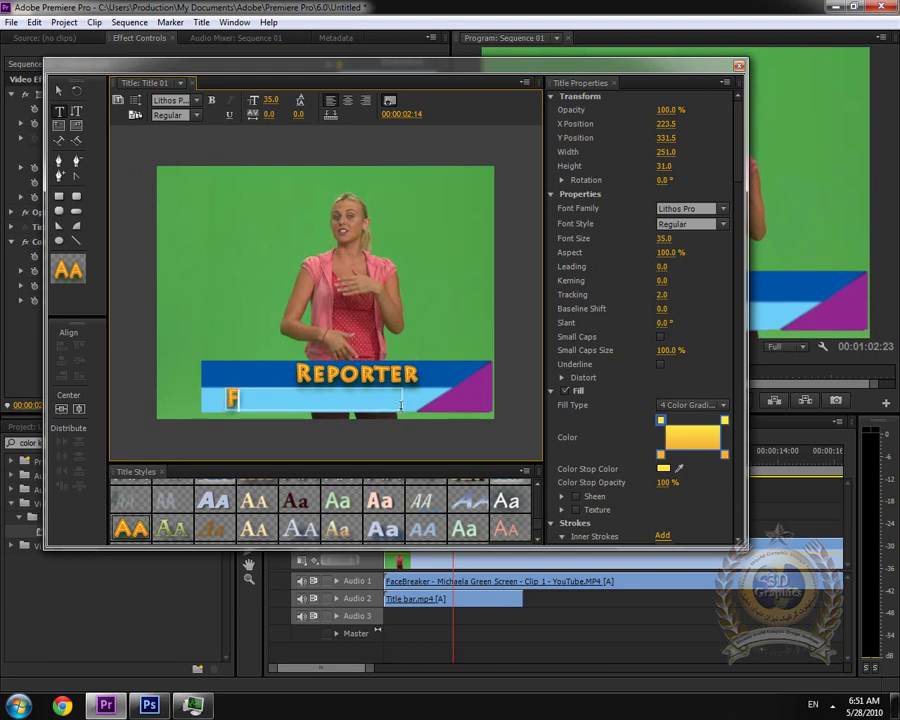
text(ro)
key(BackSpace)
key(BackSpace)
key(BackSpace)
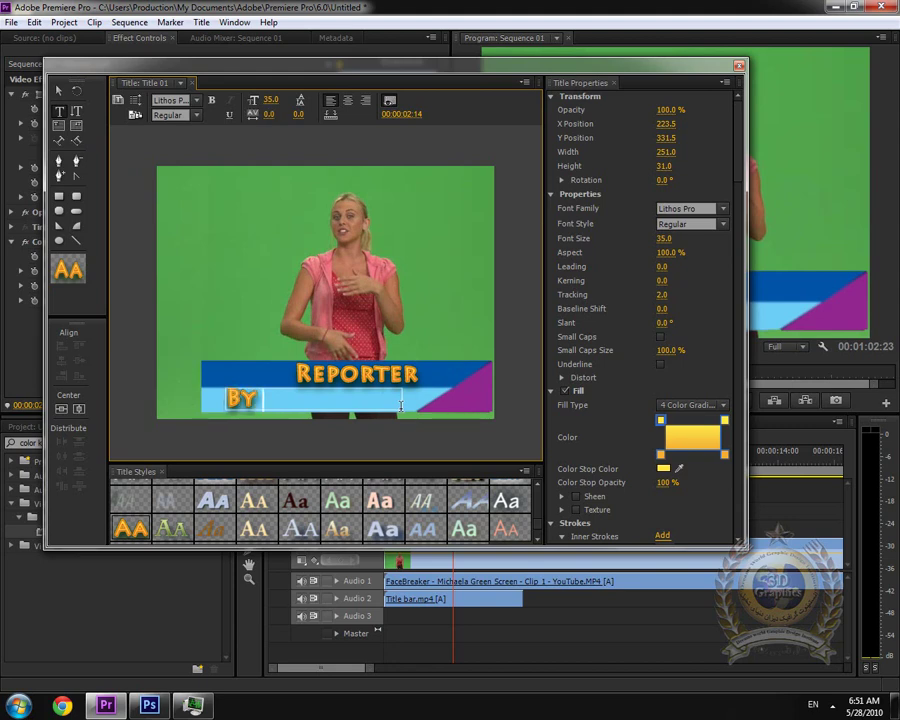
text(Girl)
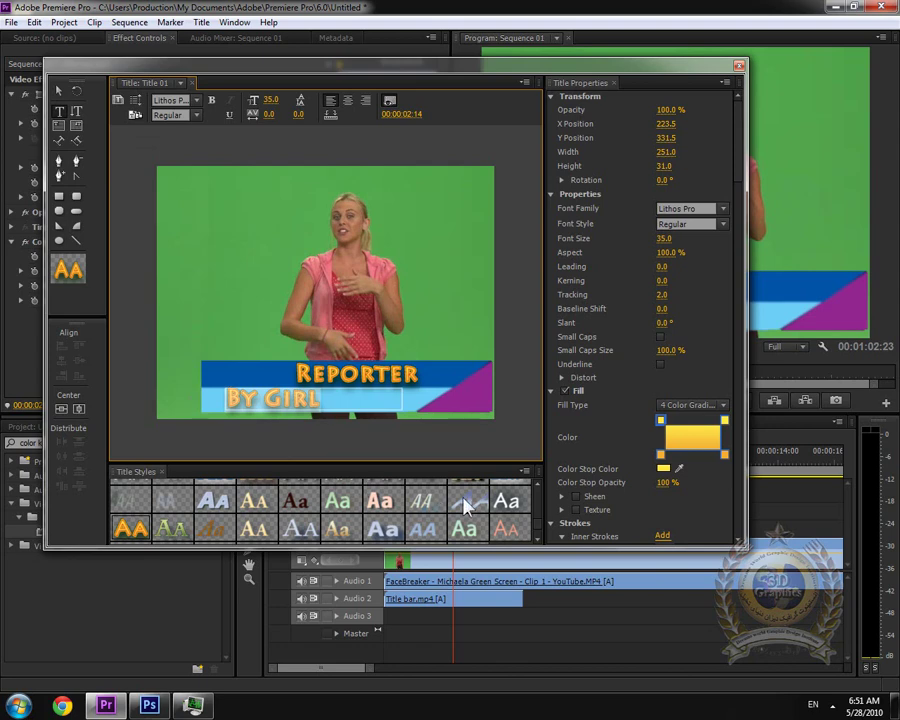
Try the blue Adobe Caslon and Tekton Pro title styles on the "By Girl" text.
scroll(465, 505, down, 6)
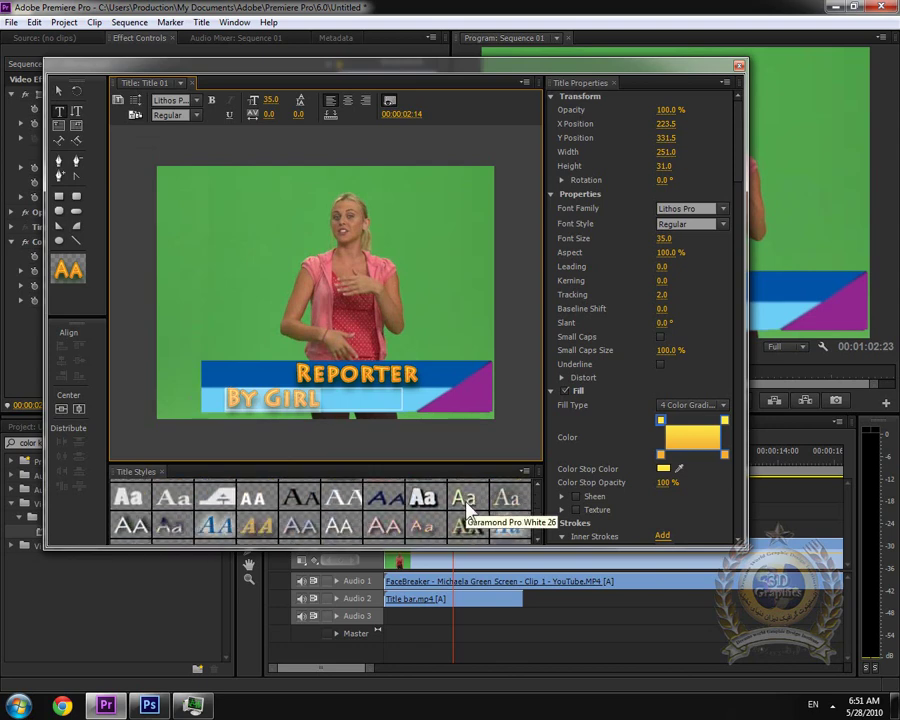
click(213, 525)
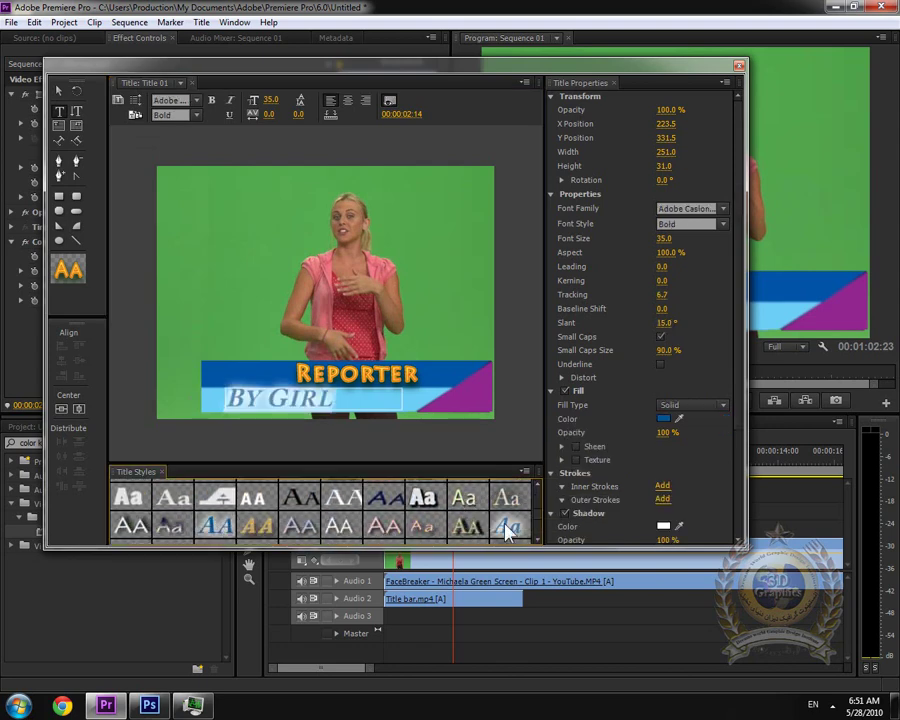
click(430, 507)
scroll(412, 505, down, 5)
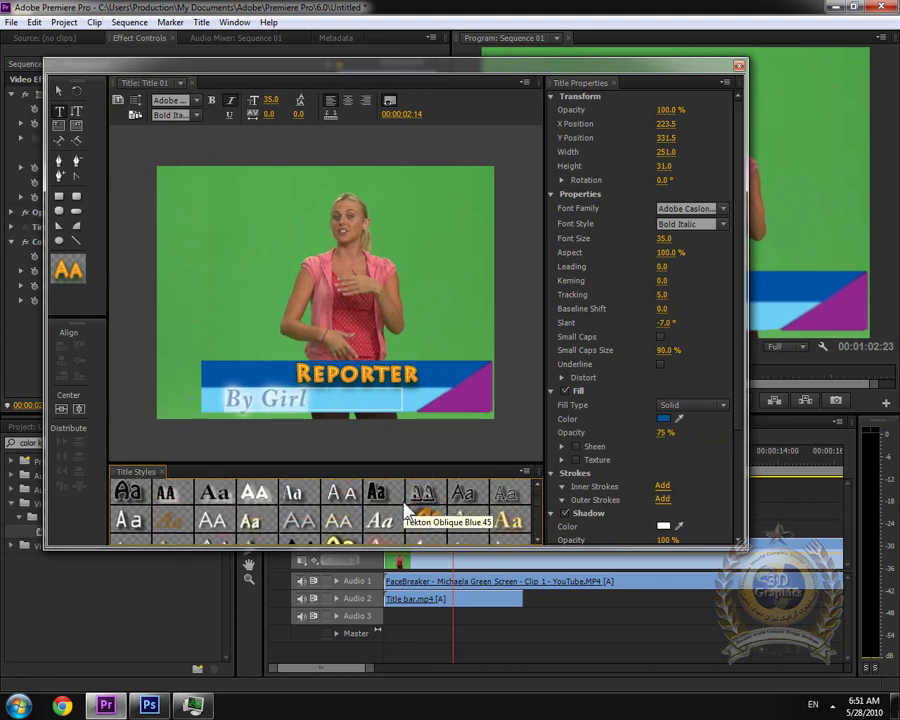
scroll(405, 512, down, 8)
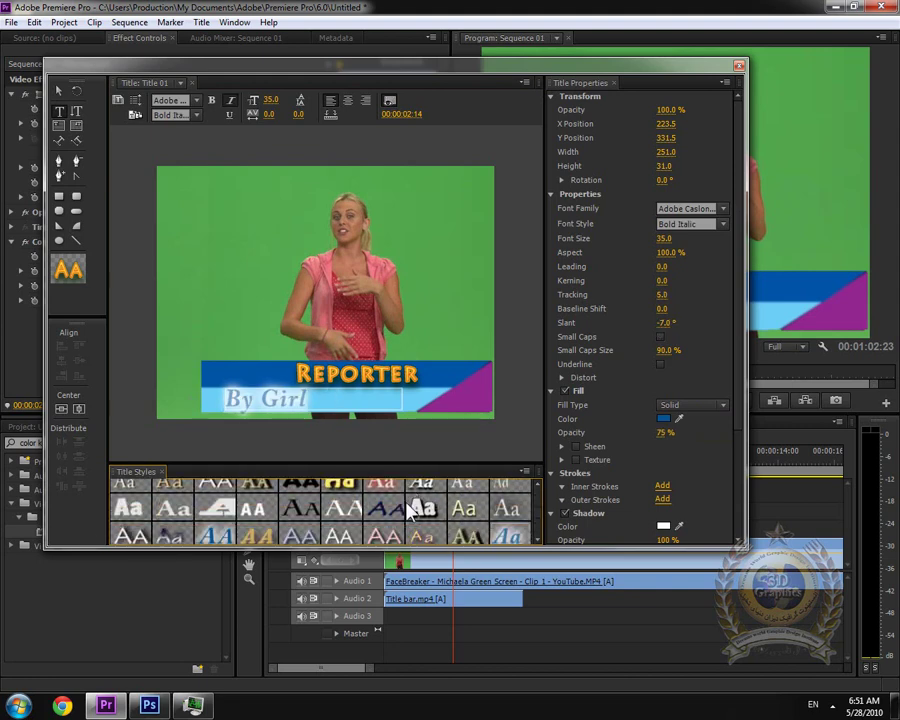
click(485, 540)
scroll(478, 527, down, 6)
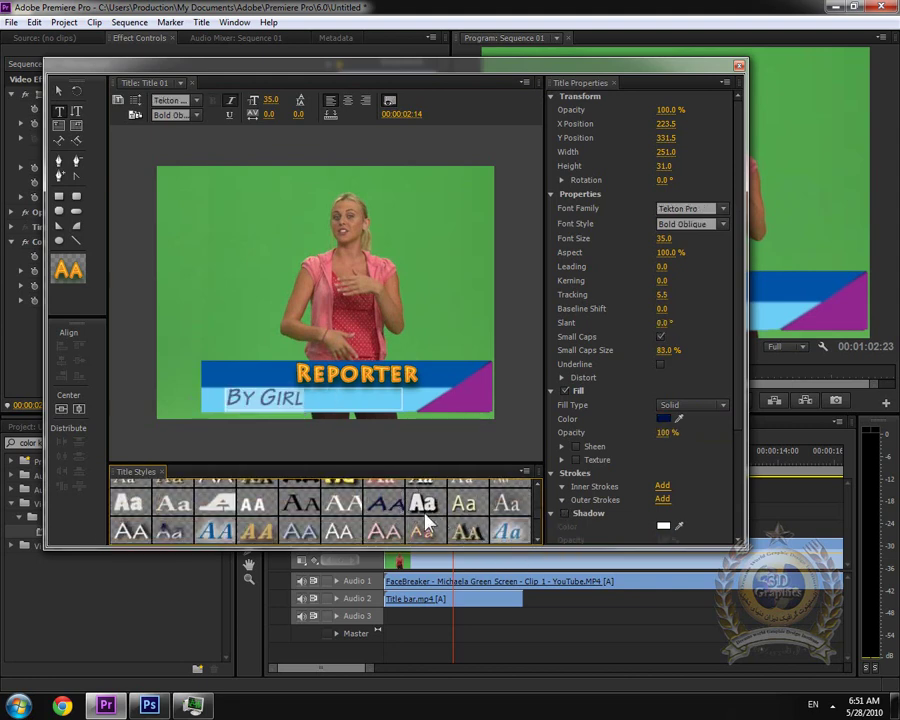
click(424, 520)
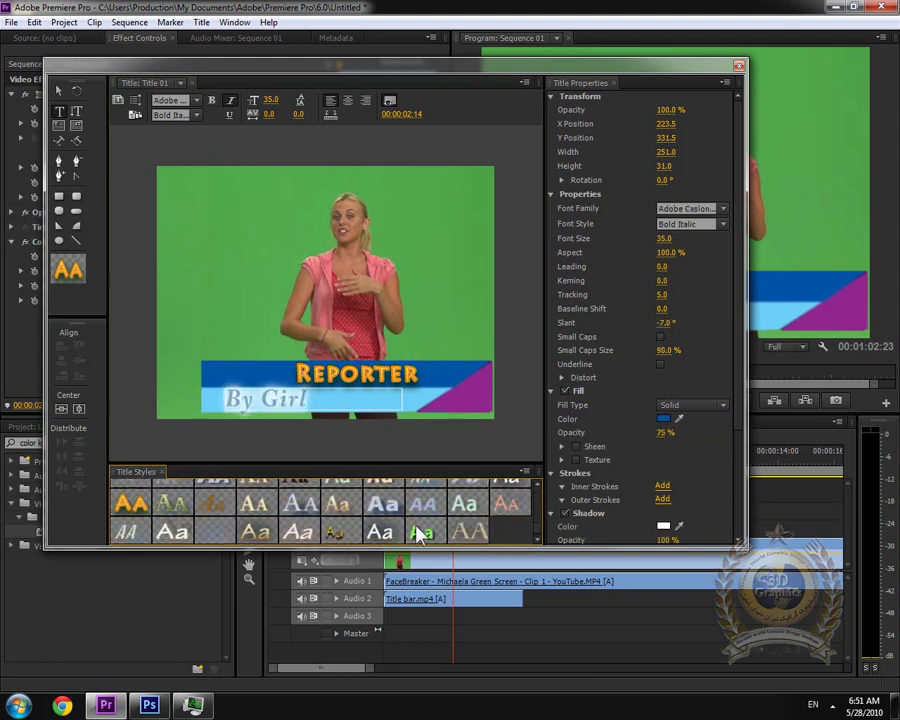
Apply the green Myriad Pro Bold title style to "By Girl", move it to about X 294, Y 329.5, and close the title.
click(421, 530)
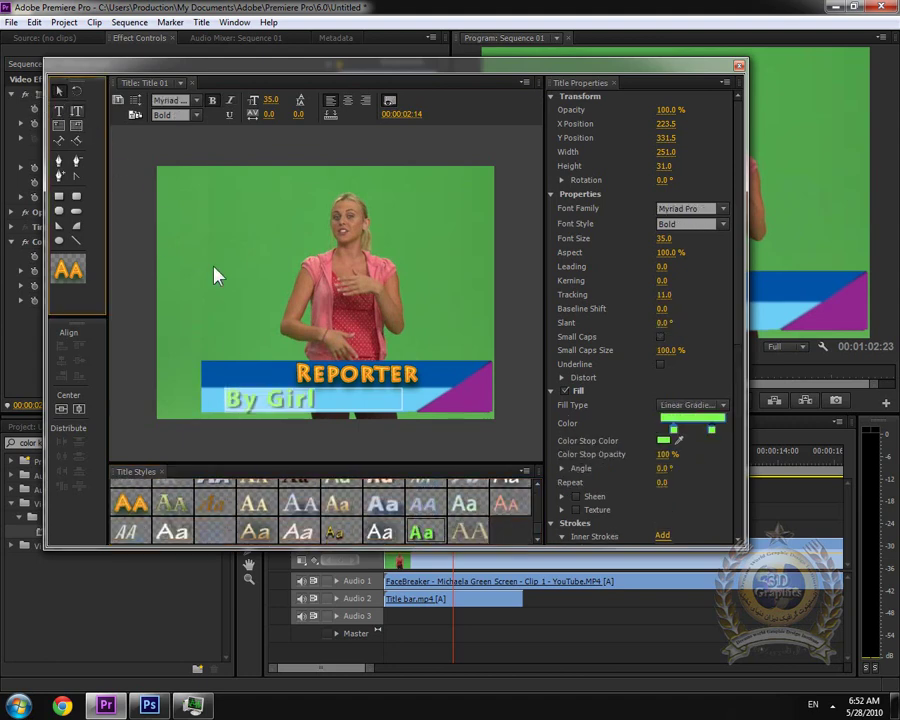
drag(288, 402, 338, 404)
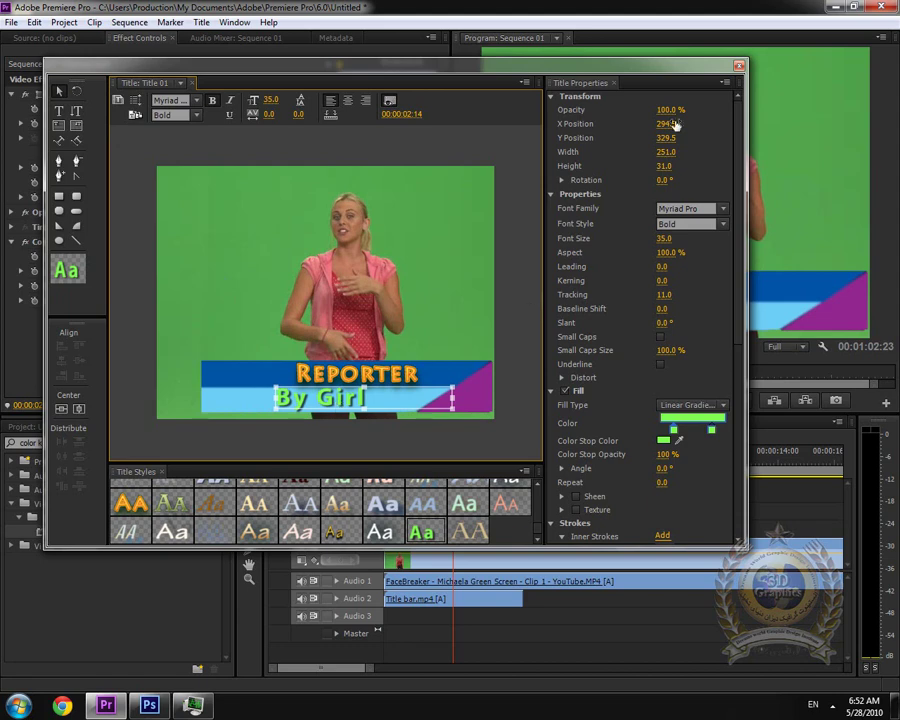
click(739, 67)
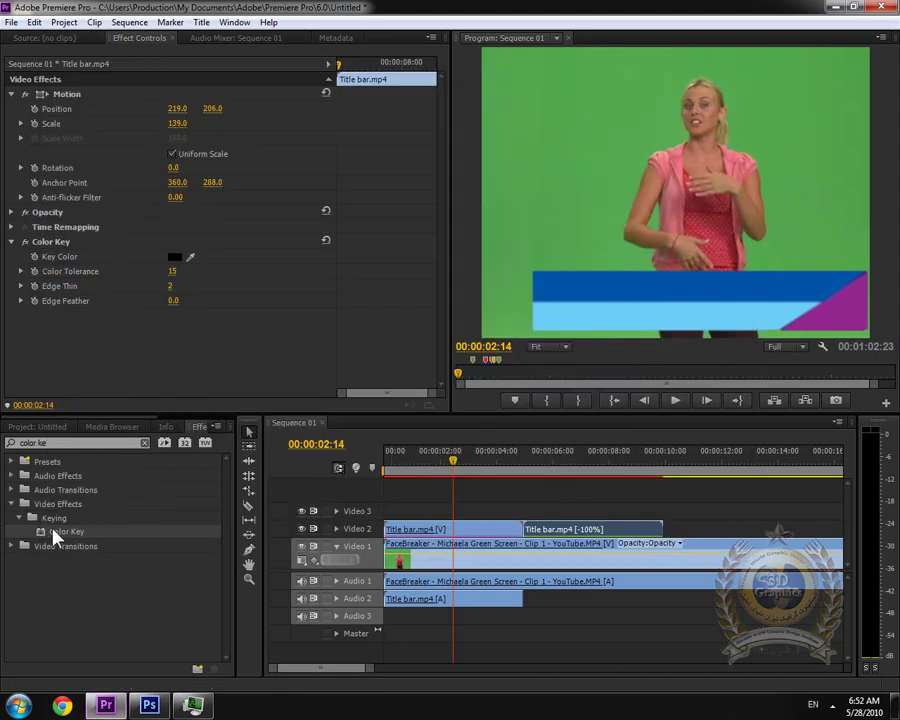
Place Title 01 on Video 3 at 00:00:02:14, extend its start back to 00:00:01:19 and lengthen its end slightly.
click(40, 428)
drag(35, 577, 476, 520)
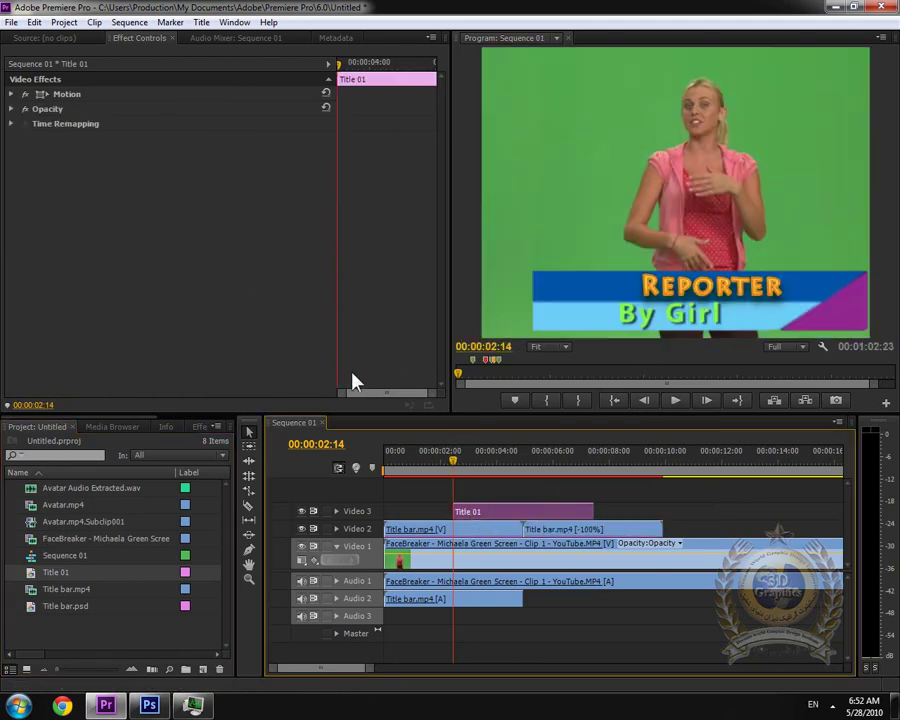
click(442, 510)
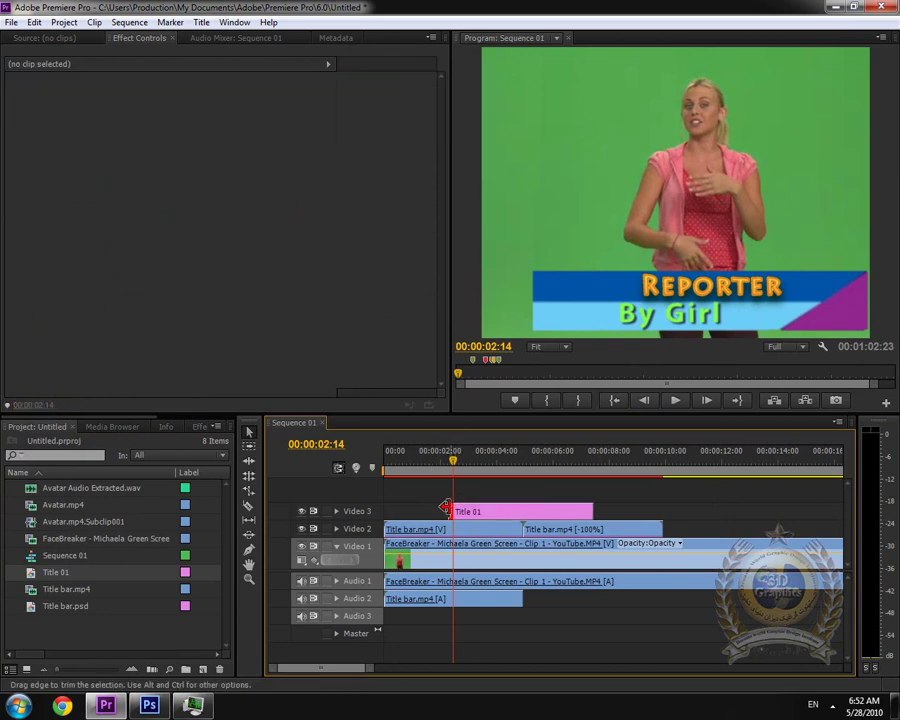
drag(445, 508, 428, 508)
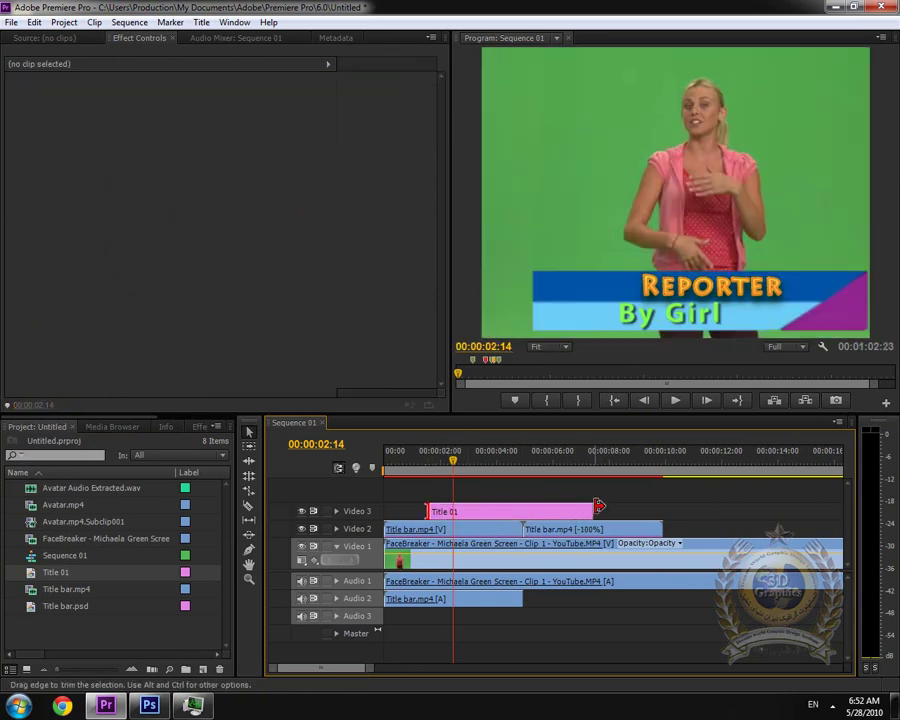
mouse_move(600, 507)
mouse_down()
mouse_move(610, 516)
mouse_move(596, 506)
mouse_move(604, 511)
mouse_up()
Set a 0% opacity keyframe on the Title 01 clip at its start, 00:00:01:19.
click(548, 512)
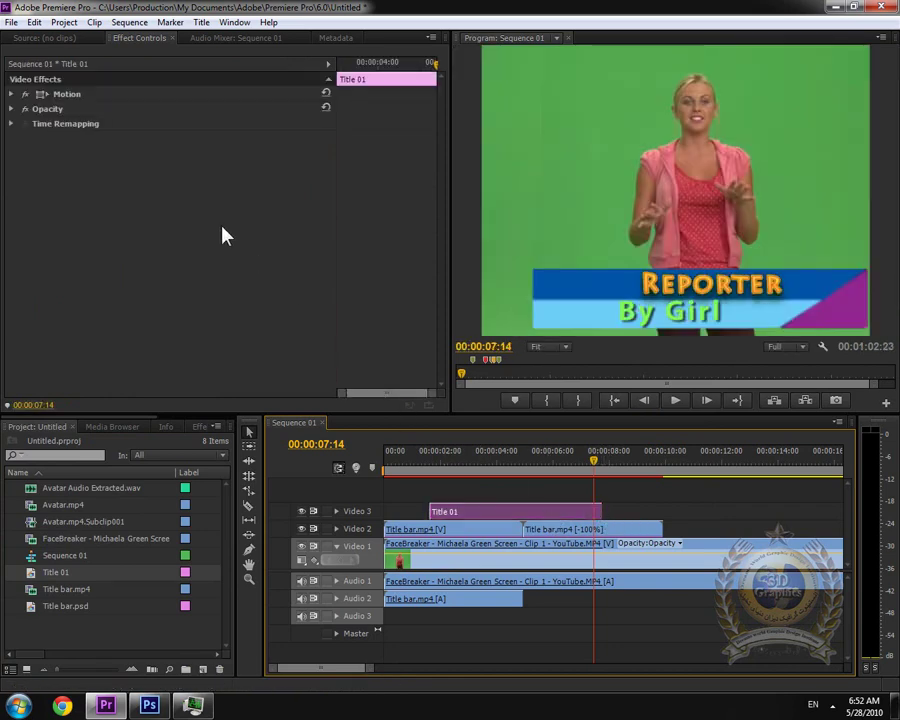
drag(445, 468, 430, 466)
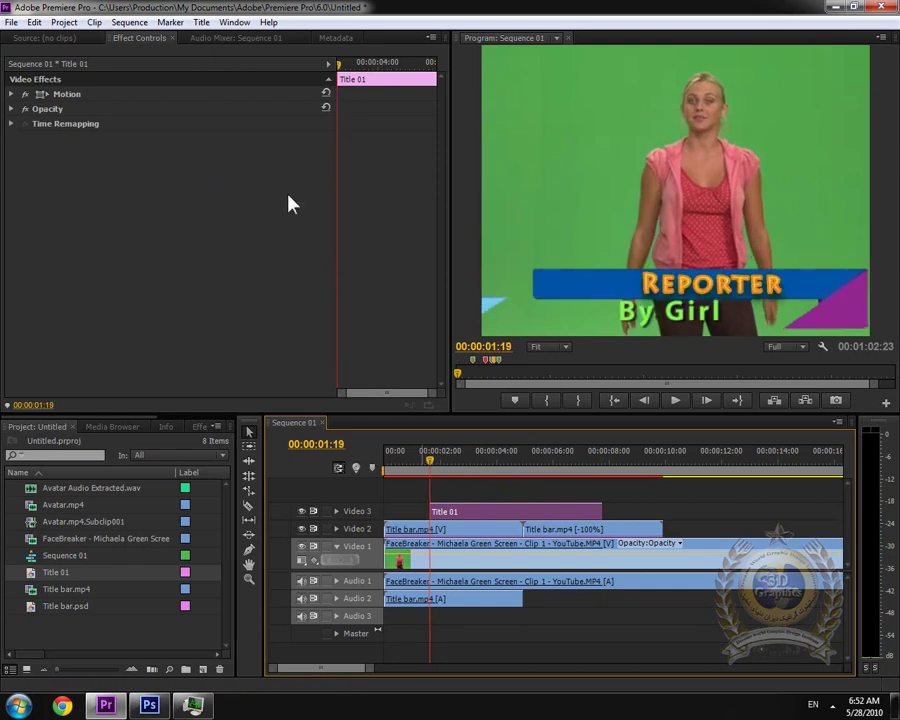
click(11, 109)
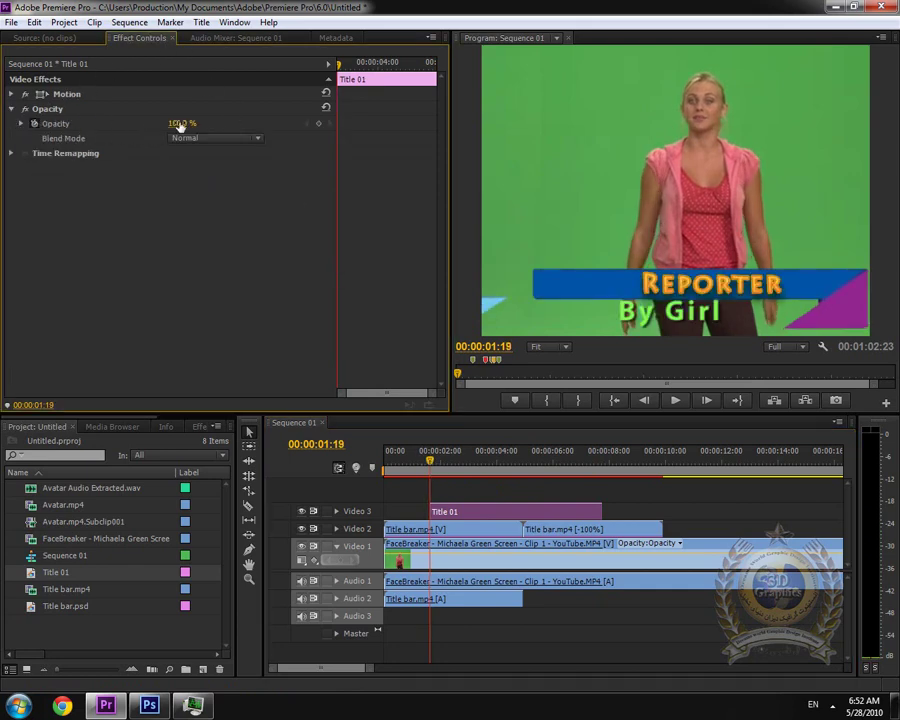
drag(180, 125, 90, 125)
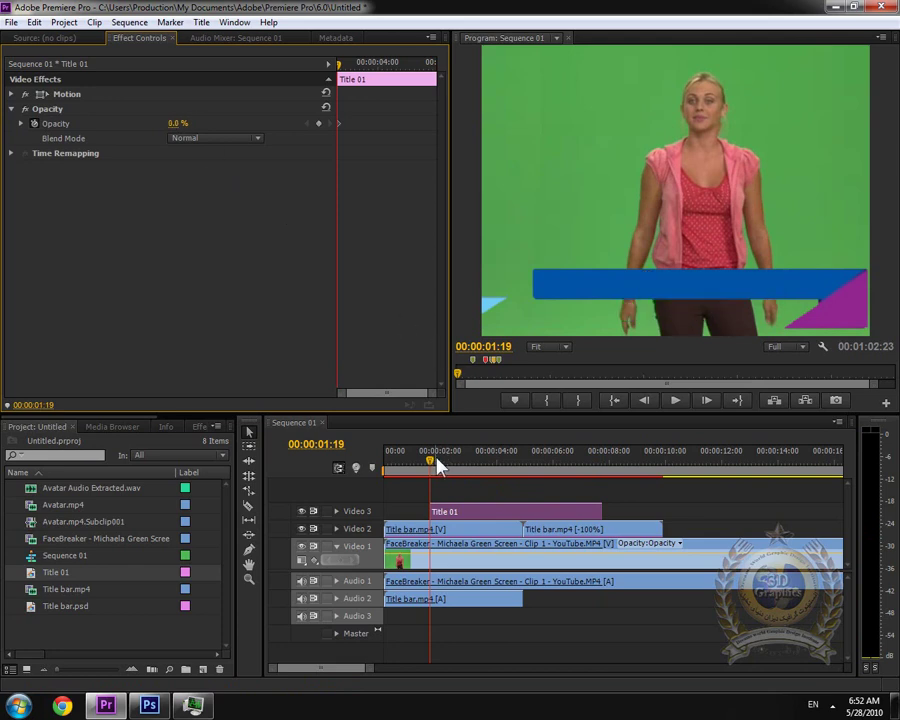
Try raising the Title 01 clip's opacity to 100% at 00:00:02:01 and undo it.
drag(437, 465, 442, 464)
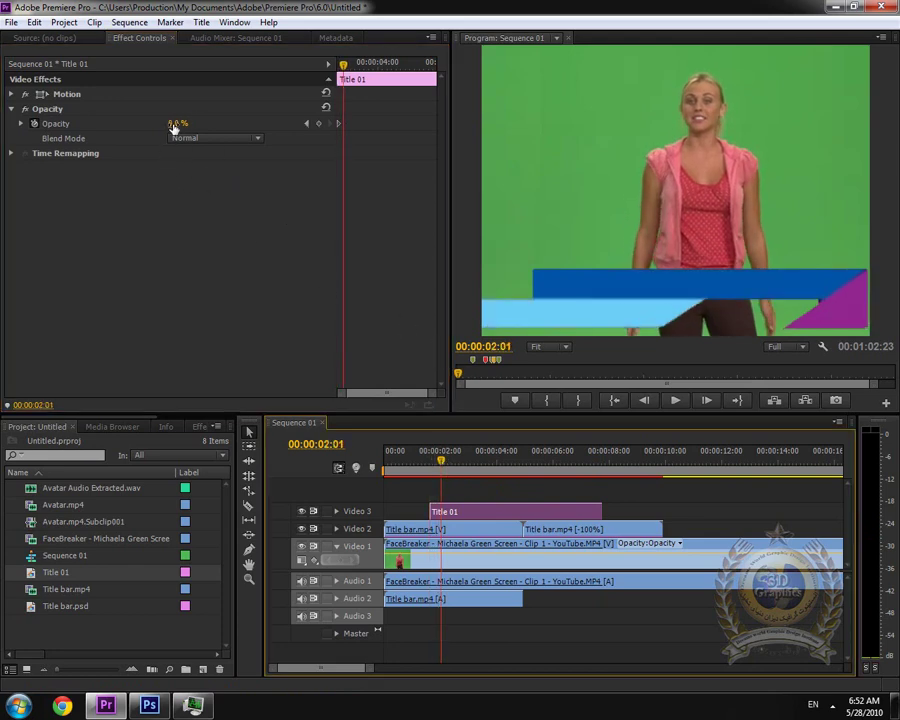
drag(173, 127, 341, 124)
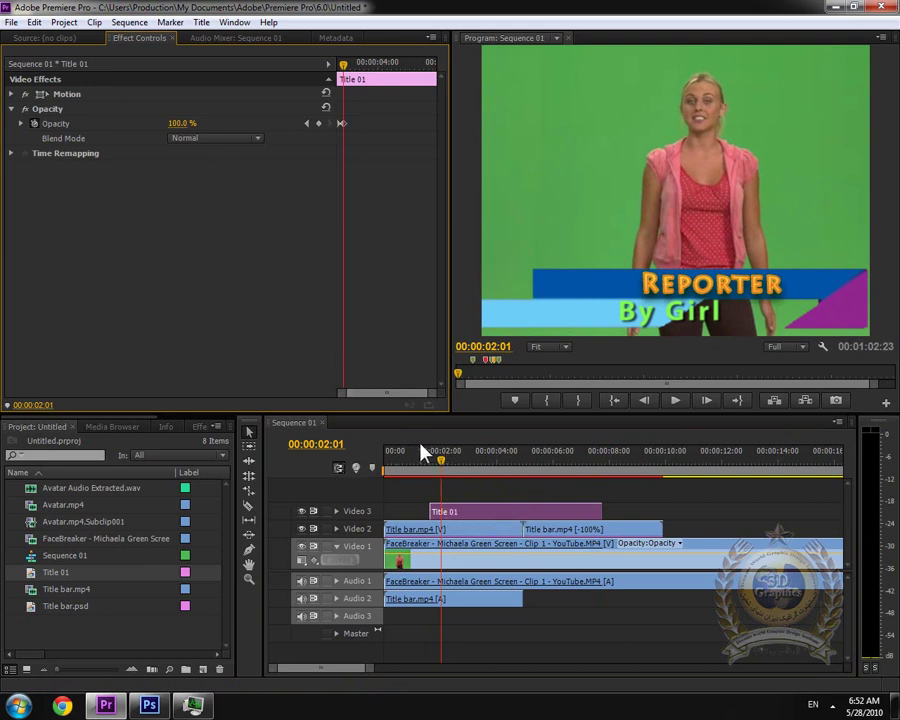
key(ctrl+z)
Keyframe the Title 01 clip's opacity at 100% at 00:00:02:22 and add a holding opacity keyframe at 00:00:06:19.
drag(448, 472, 460, 468)
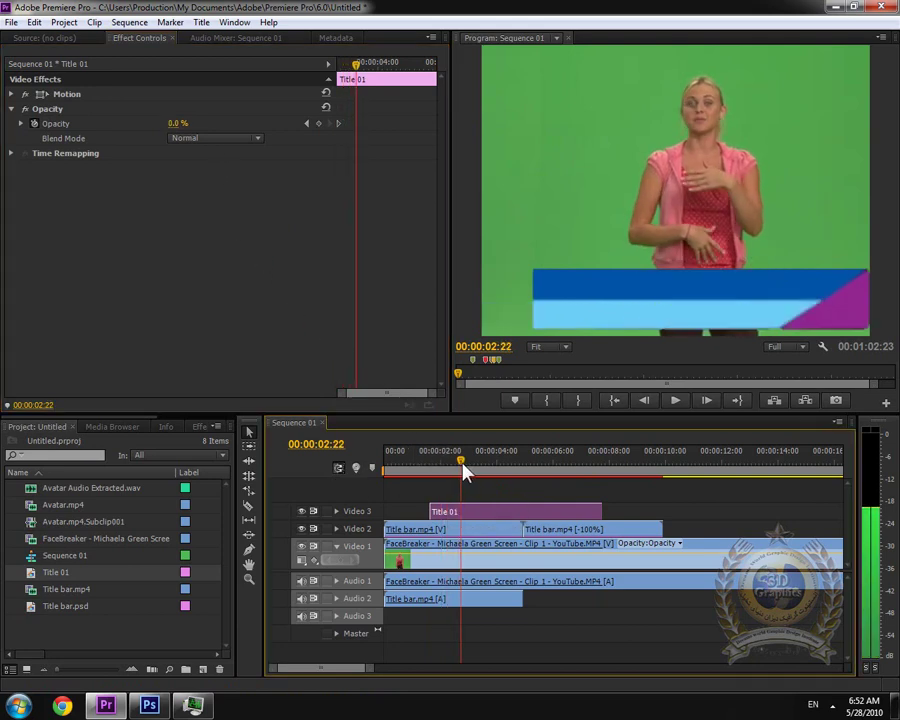
drag(178, 123, 276, 123)
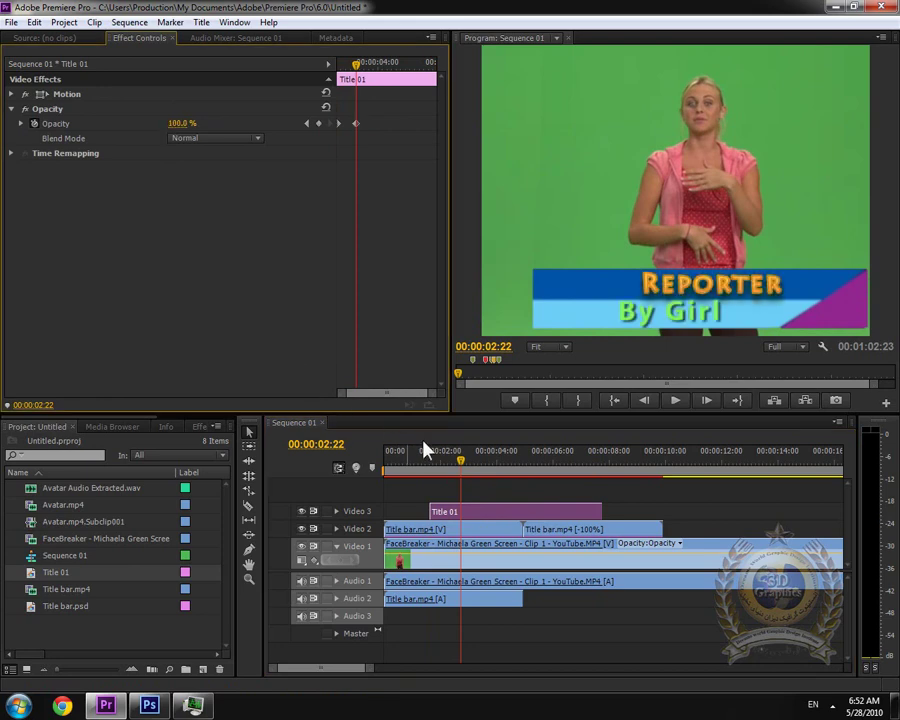
drag(425, 450, 572, 470)
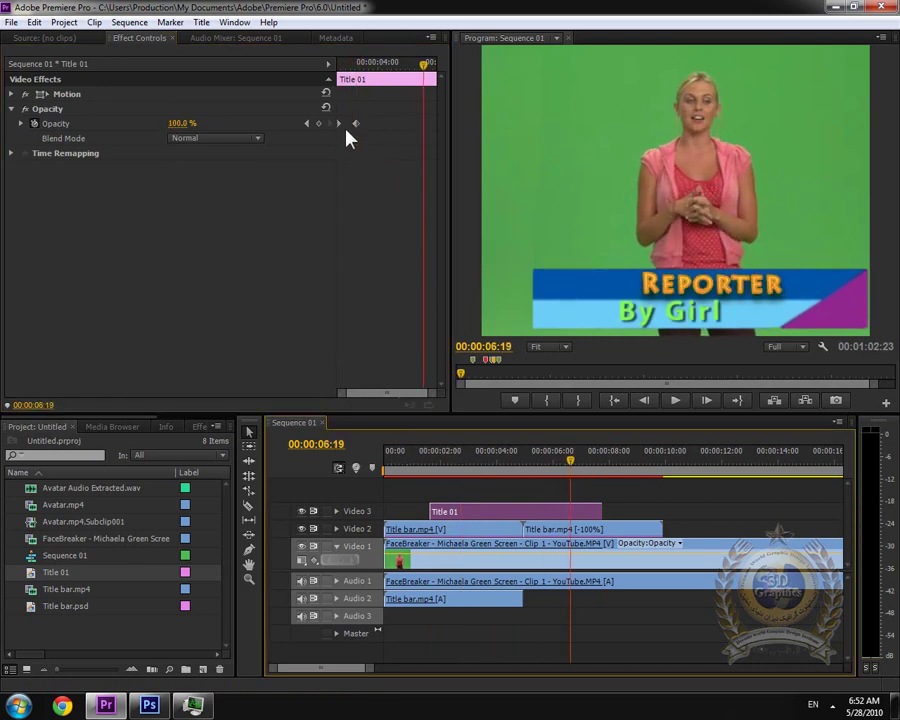
click(317, 125)
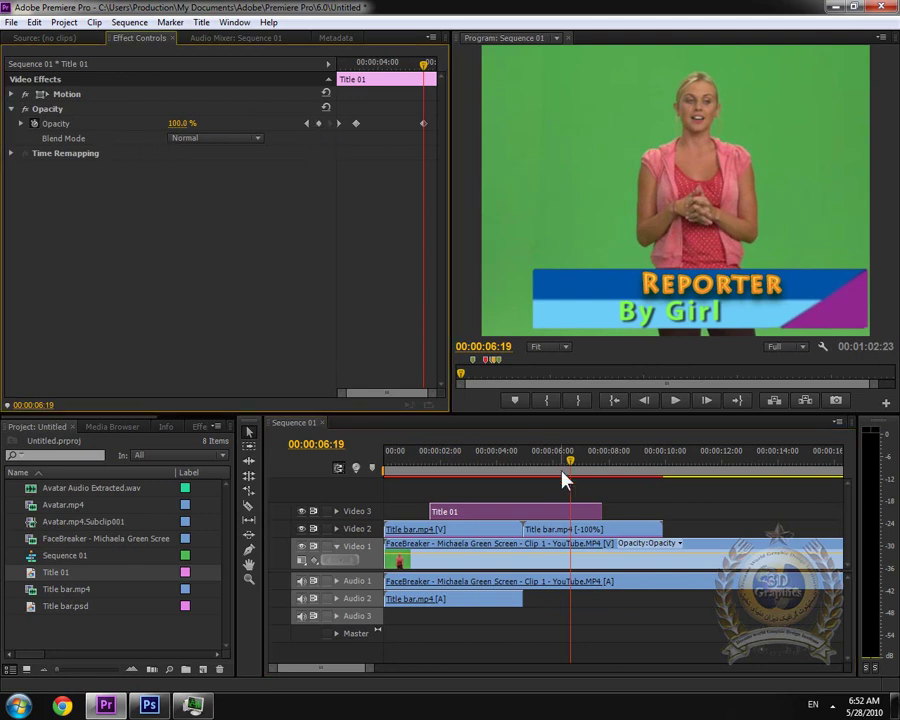
Keyframe the Title 01 clip's opacity at 0% at 00:00:07:18, near the end of the clip.
drag(565, 470, 597, 460)
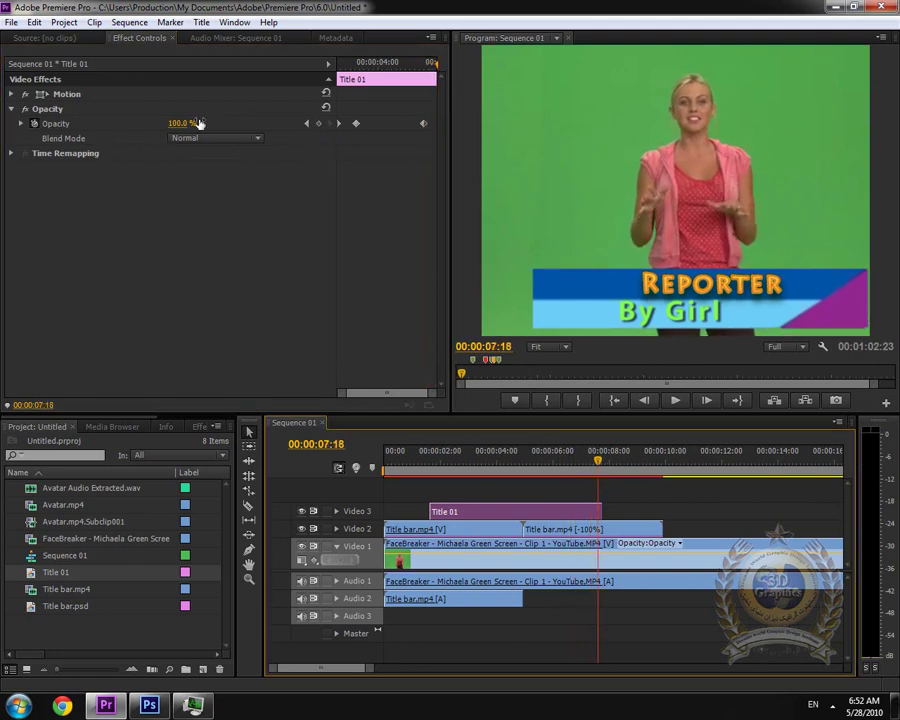
drag(197, 123, 150, 123)
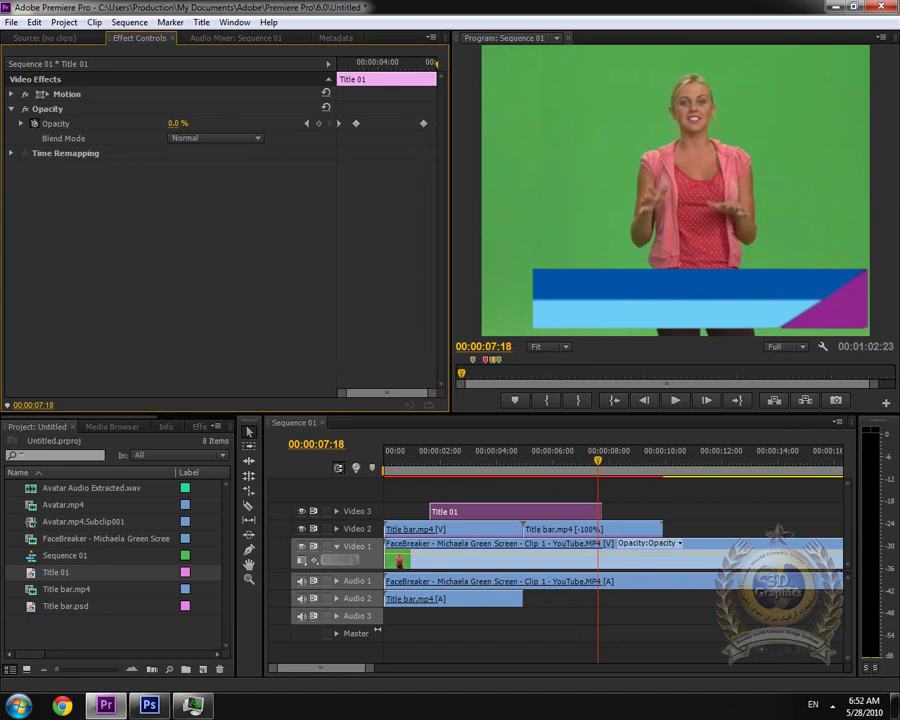
Play the sequence from the start past the title's fade-out and review the frame at 00:00:05:00.
drag(598, 460, 275, 475)
click(675, 400)
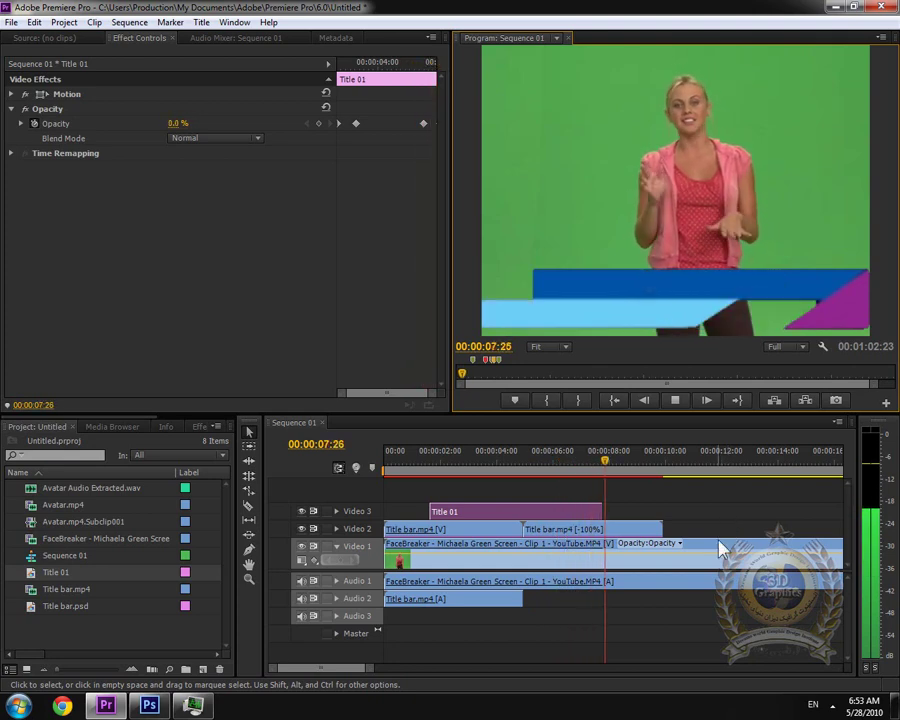
click(678, 403)
drag(663, 466, 528, 452)
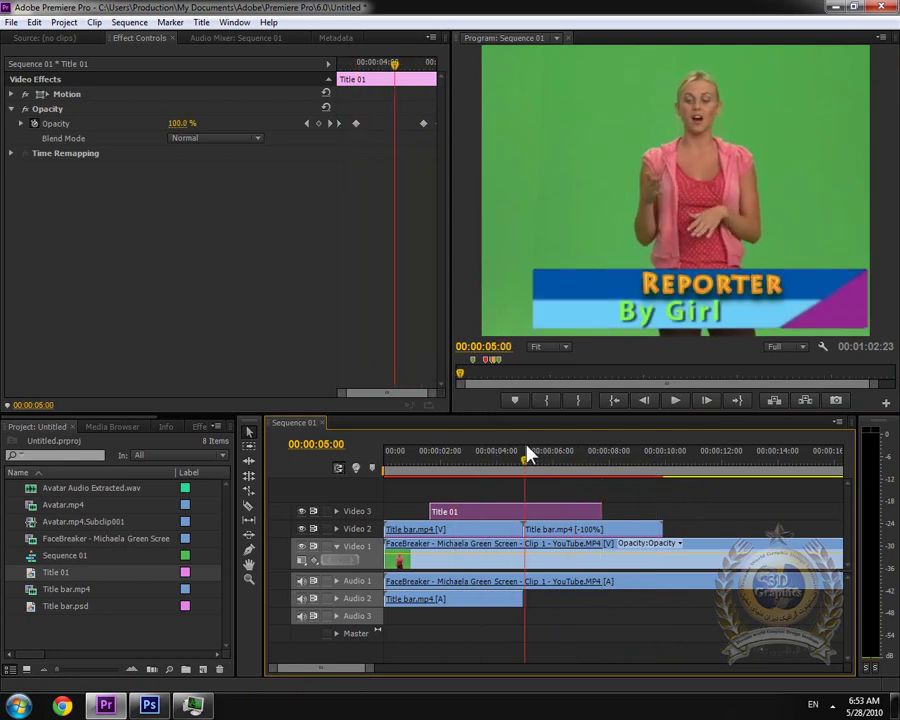
Show the whole sequence in the timeline and close the program.
key(minus)
key(minus)
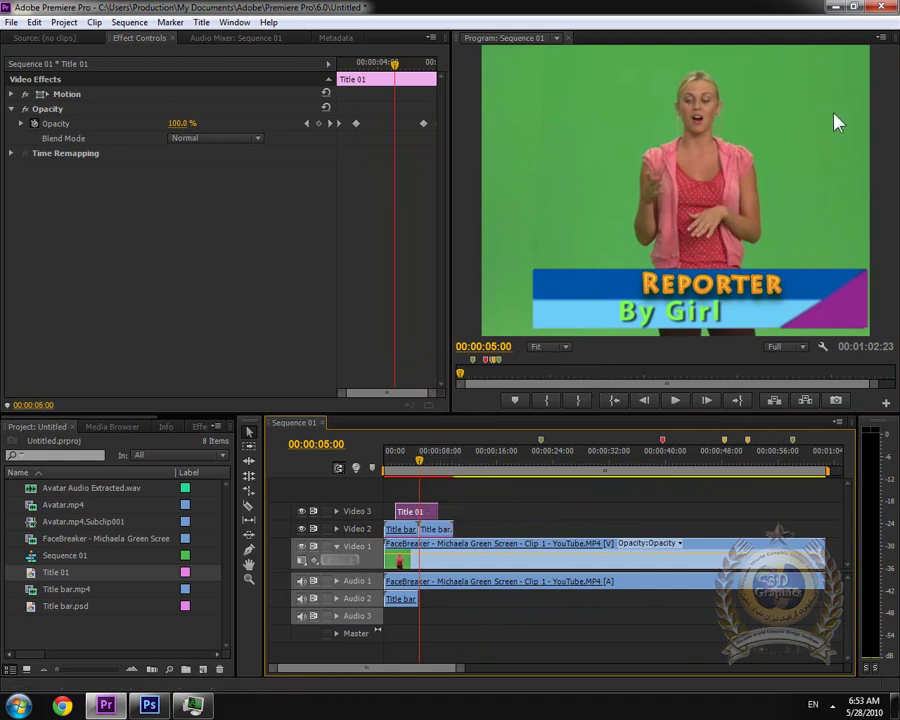
click(880, 7)
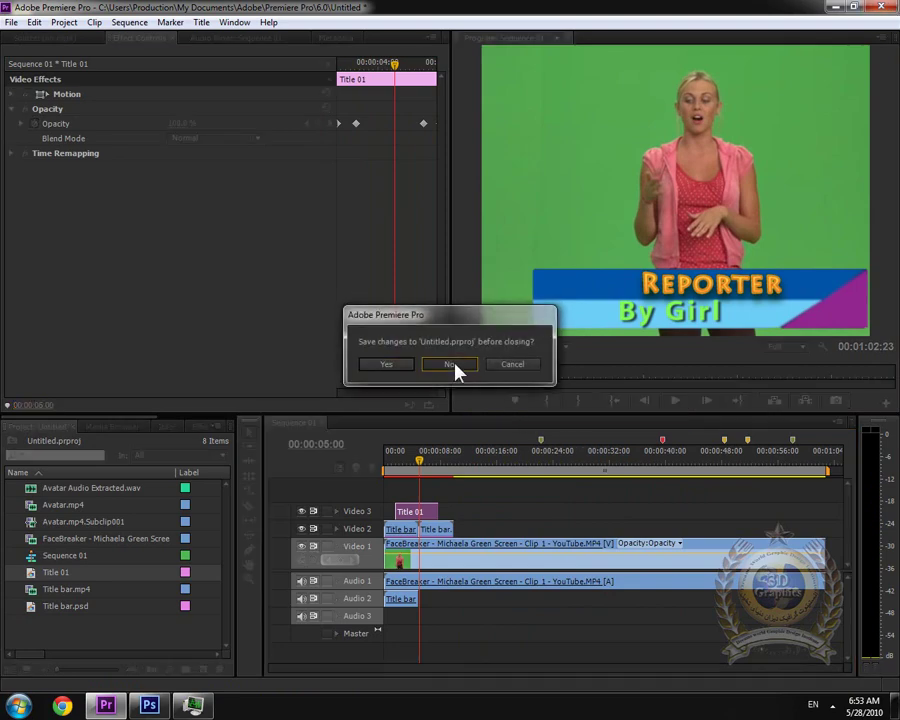